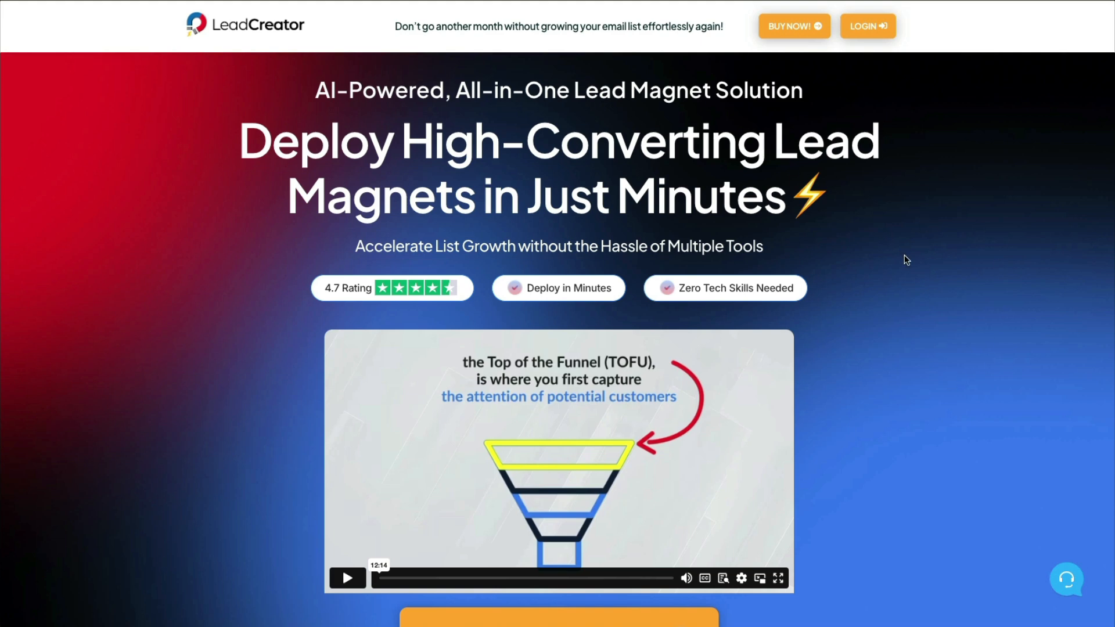
Step: Review the LeadCreator landing page's introduction, before-and-after comparison and Top of the Funnel (TOFU) diagram
scroll(947, 381, "down", 1)
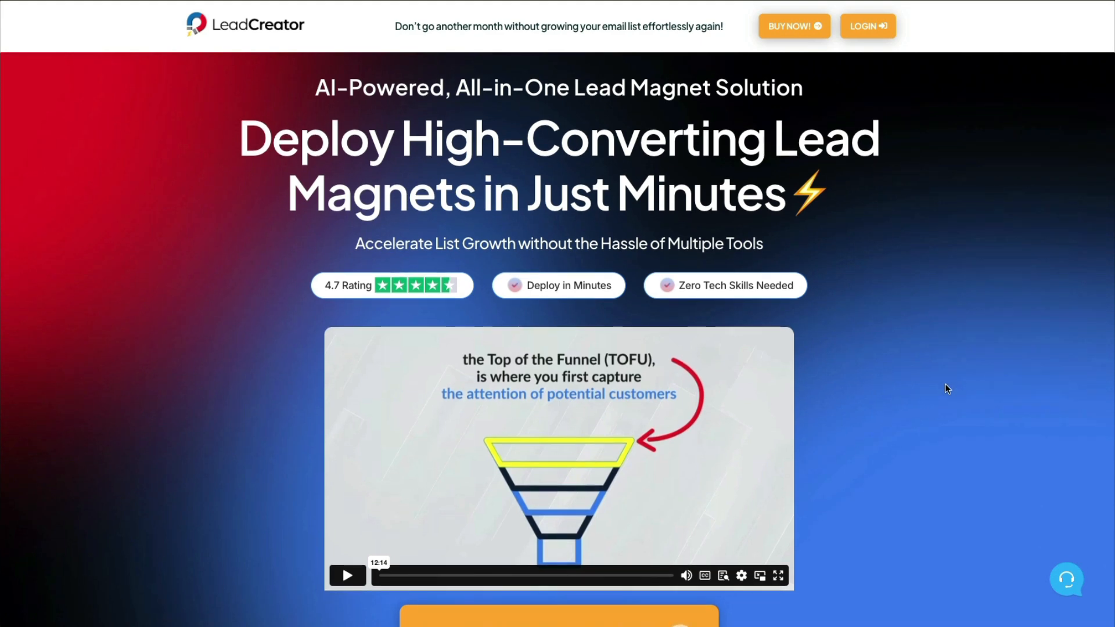
scroll(946, 389, "down", 5)
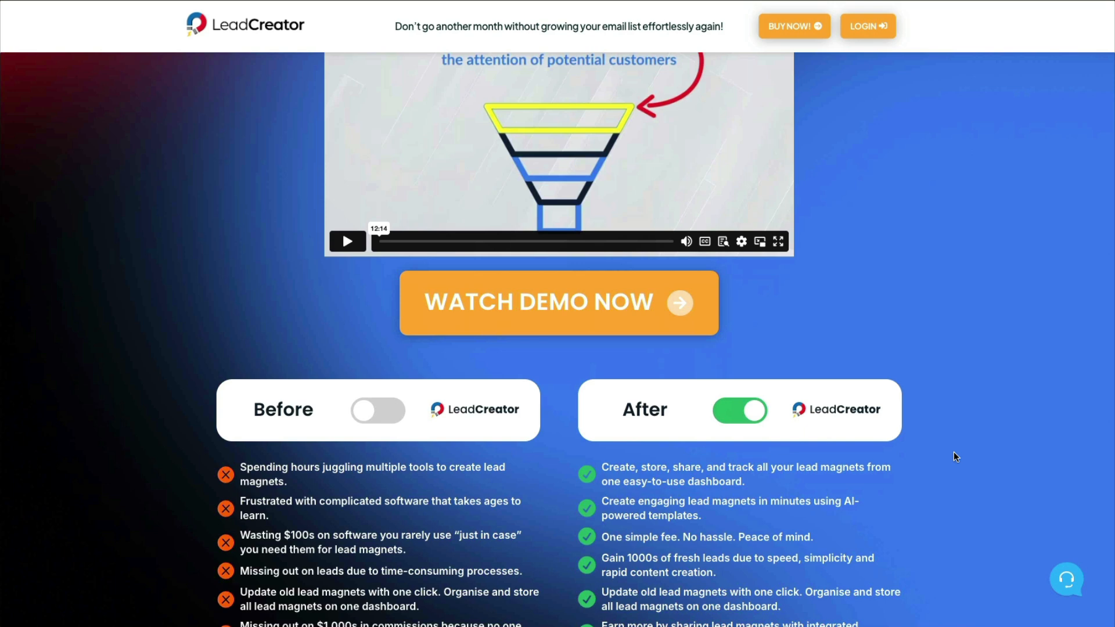
scroll(966, 456, "down", 4)
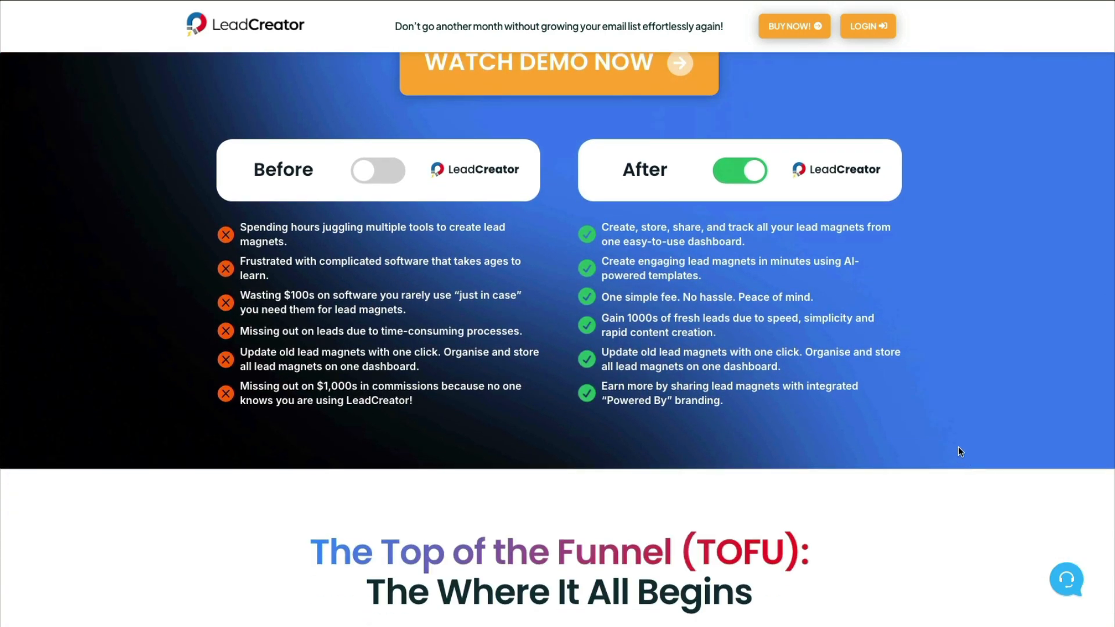
scroll(957, 450, "down", 1)
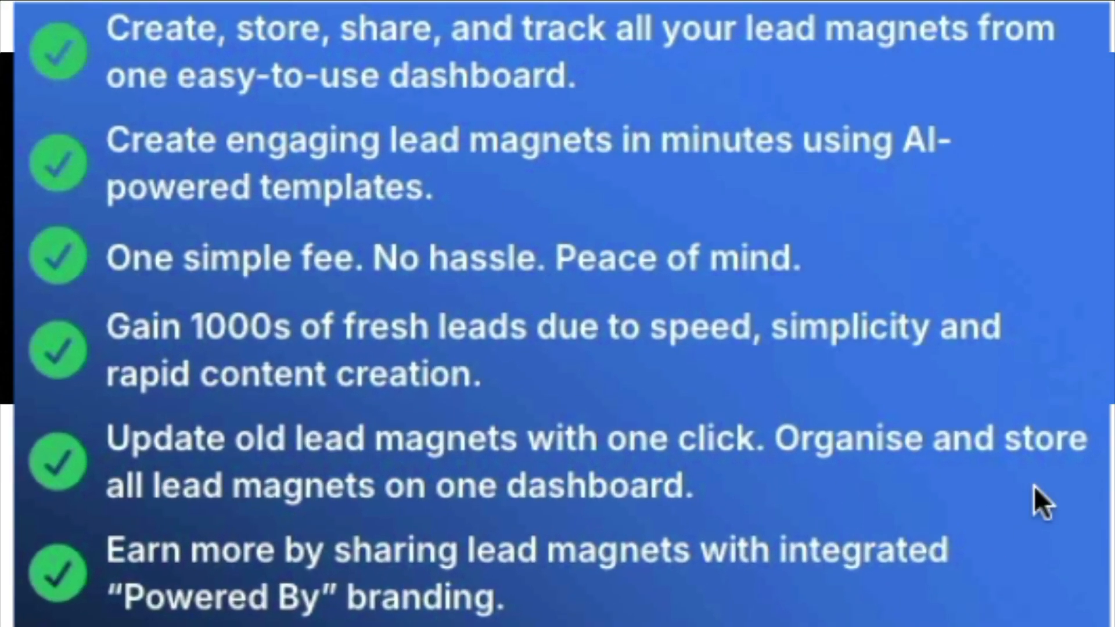
scroll(881, 375, "down", 2)
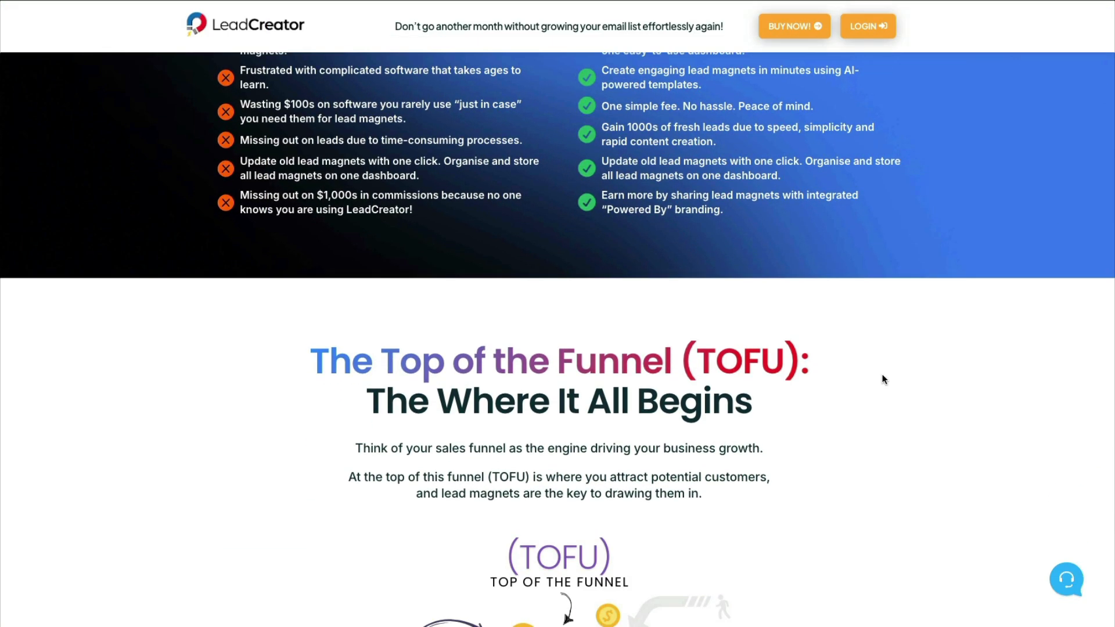
scroll(880, 374, "down", 3)
scroll(880, 374, "down", 1)
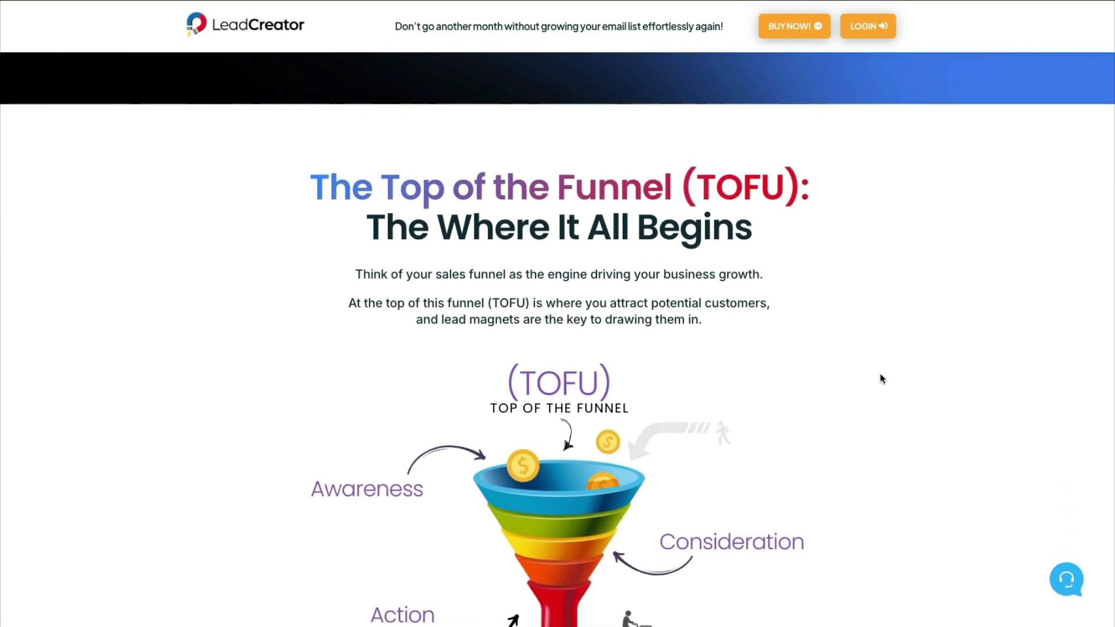
scroll(880, 375, "down", 1)
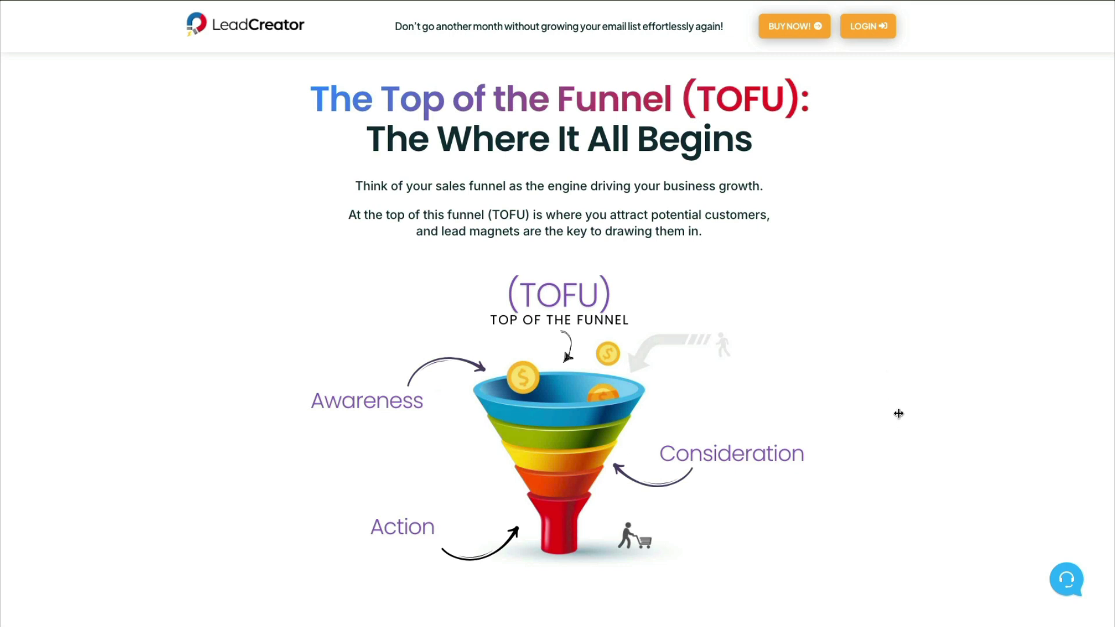
scroll(899, 414, "down", 1)
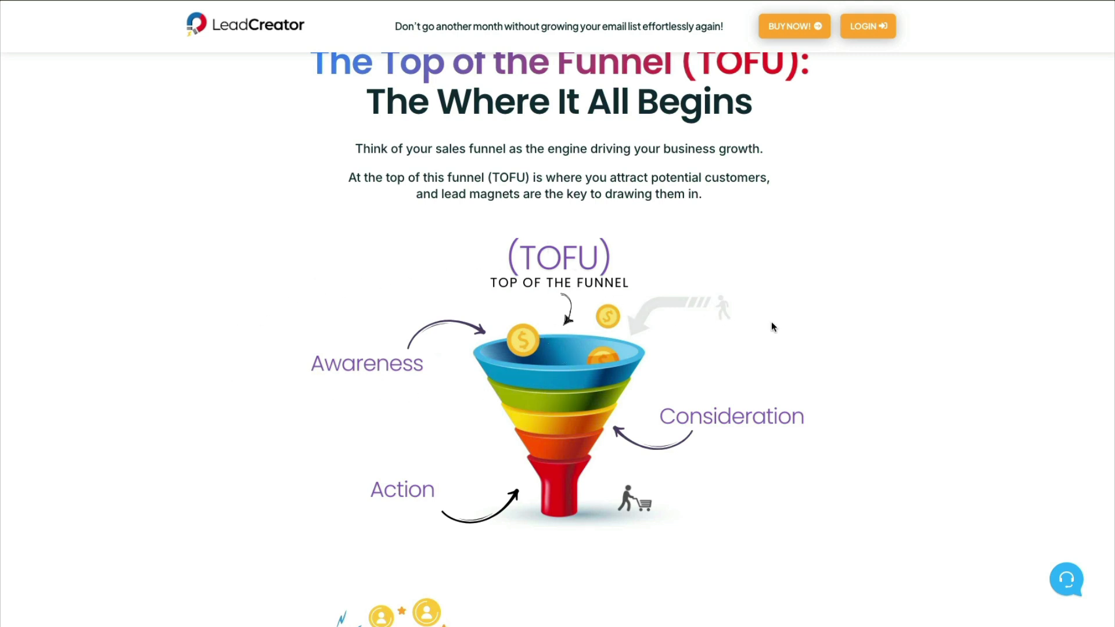
Step: Read the sections on the power of lead magnets and the foundation of every business
scroll(873, 343, "down", 5)
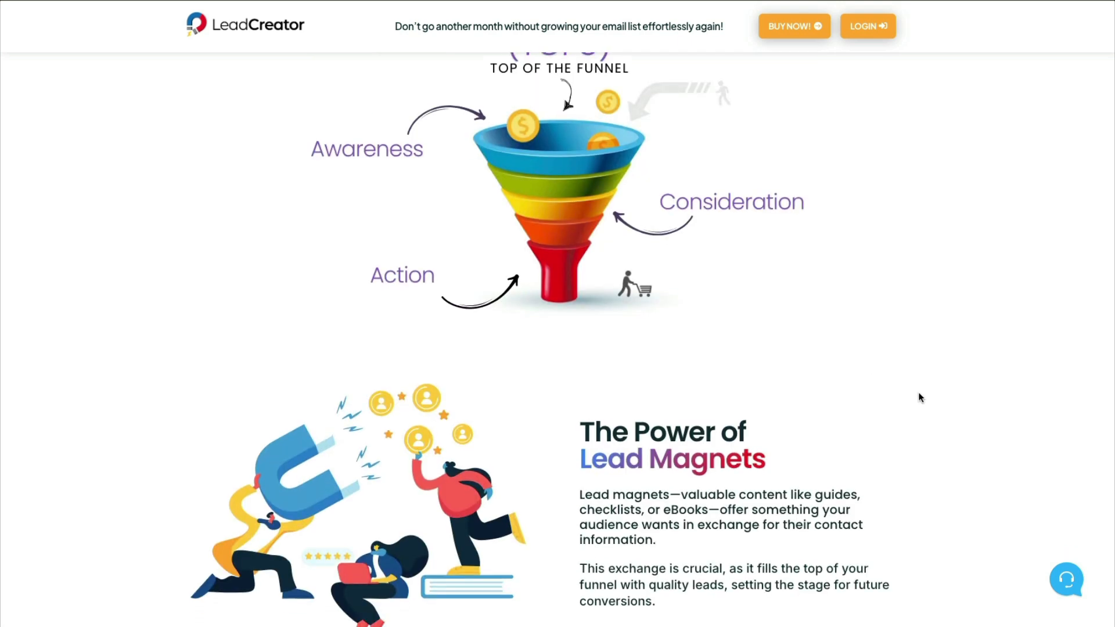
scroll(919, 395, "down", 1)
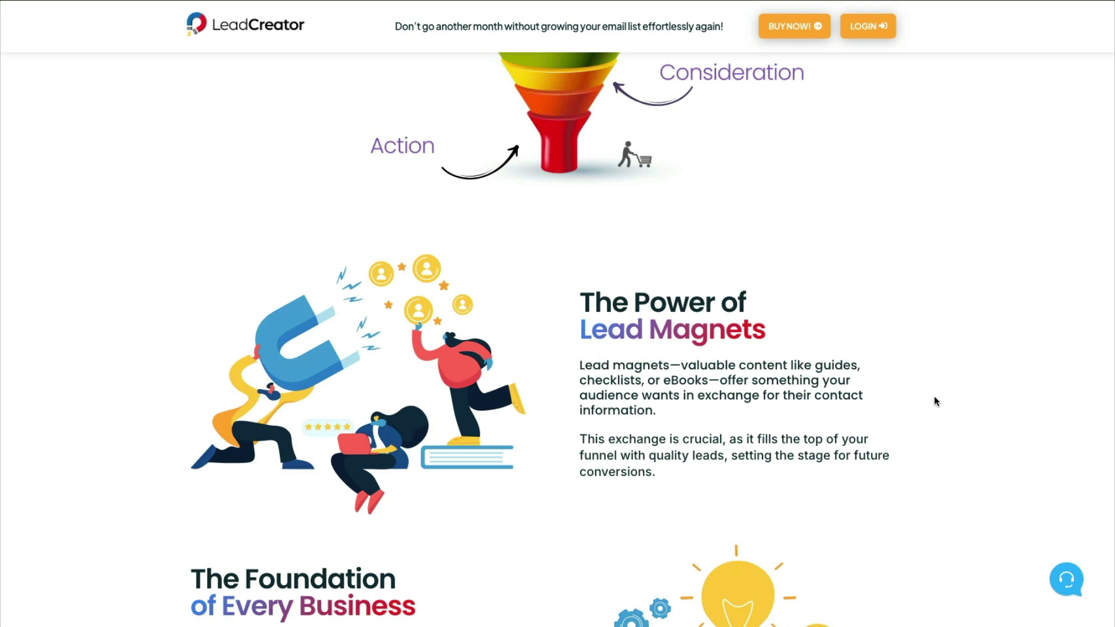
scroll(934, 396, "down", 1)
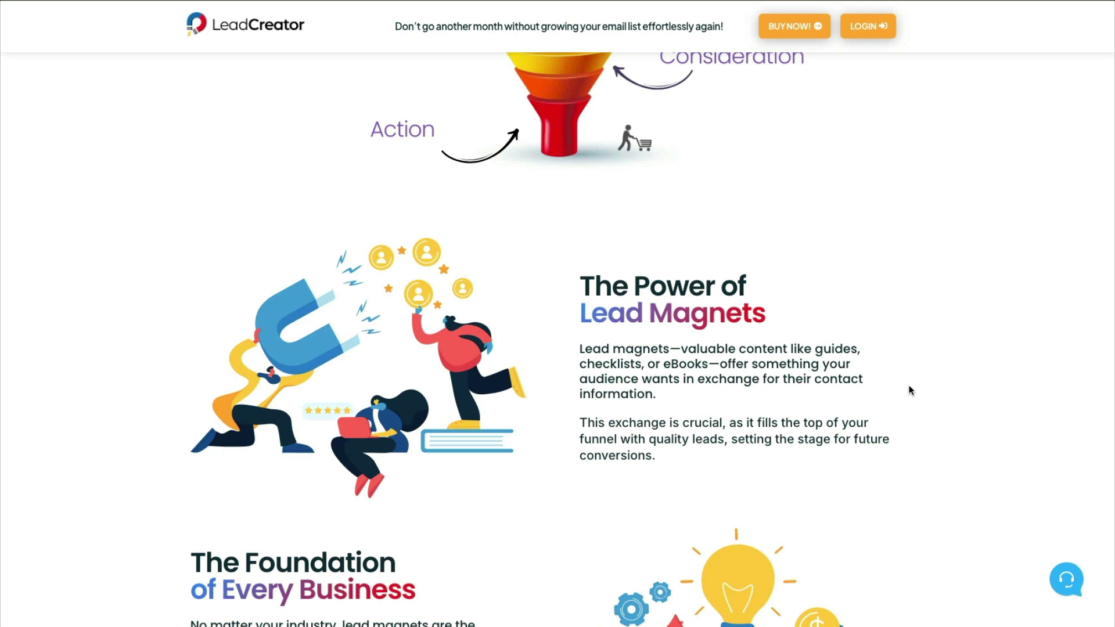
scroll(910, 391, "down", 1)
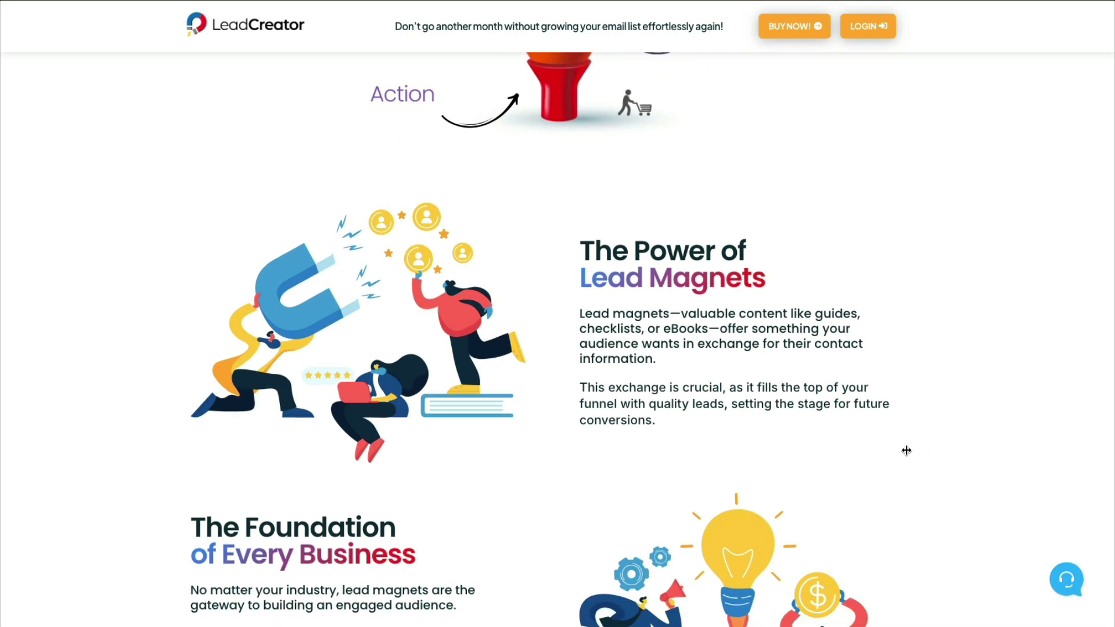
scroll(906, 451, "down", 2)
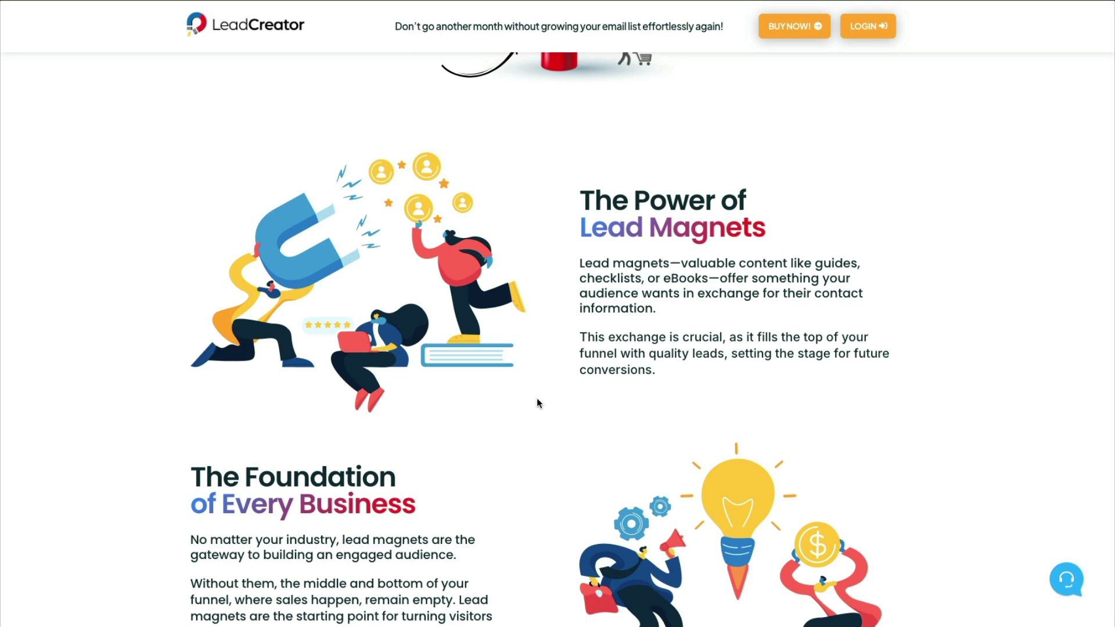
scroll(966, 455, "up", 2)
scroll(965, 451, "down", 1)
scroll(961, 451, "down", 3)
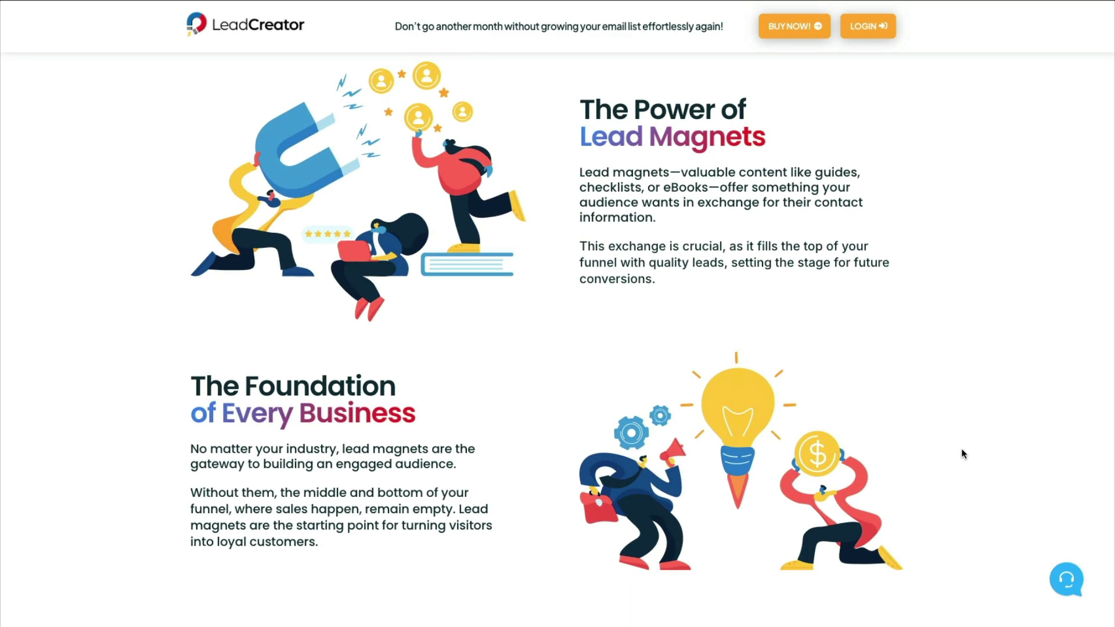
scroll(960, 451, "down", 4)
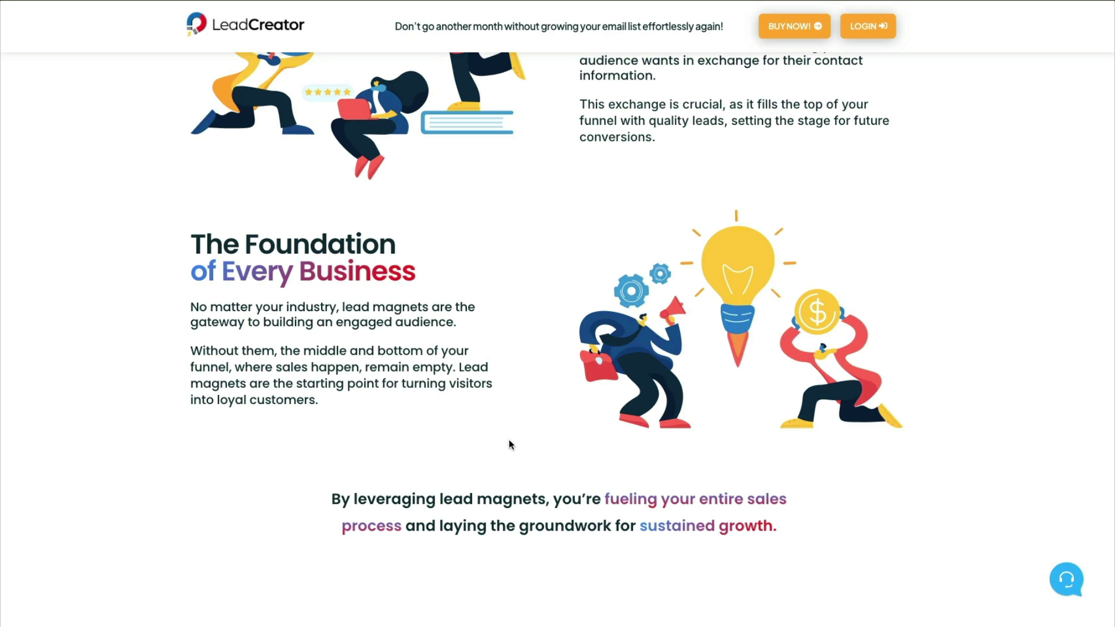
scroll(509, 439, "down", 1)
scroll(509, 439, "up", 1)
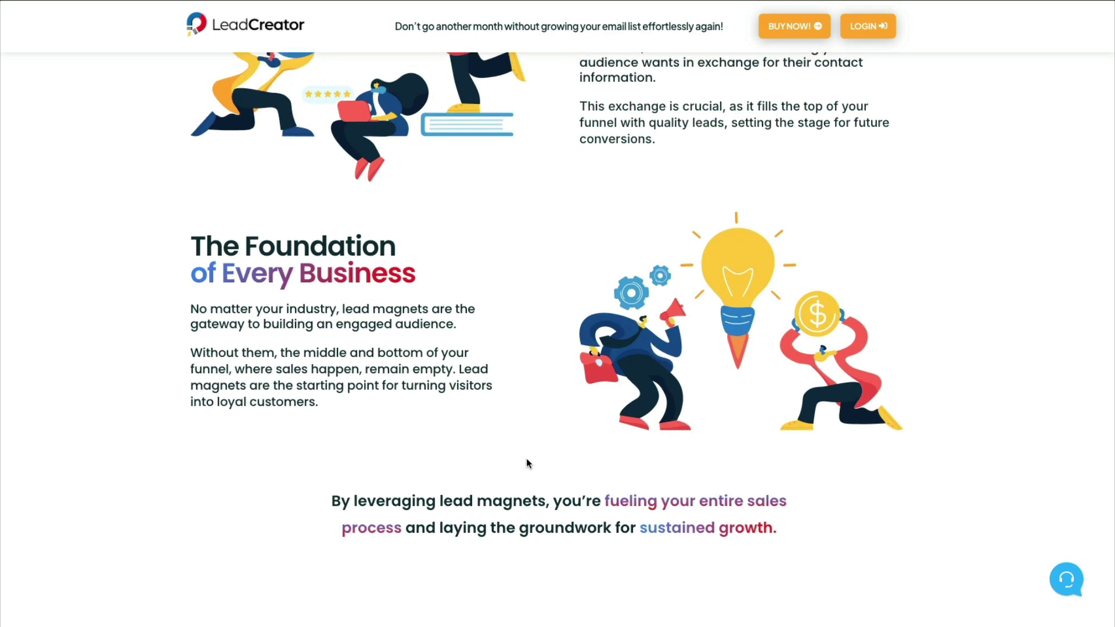
scroll(527, 459, "down", 1)
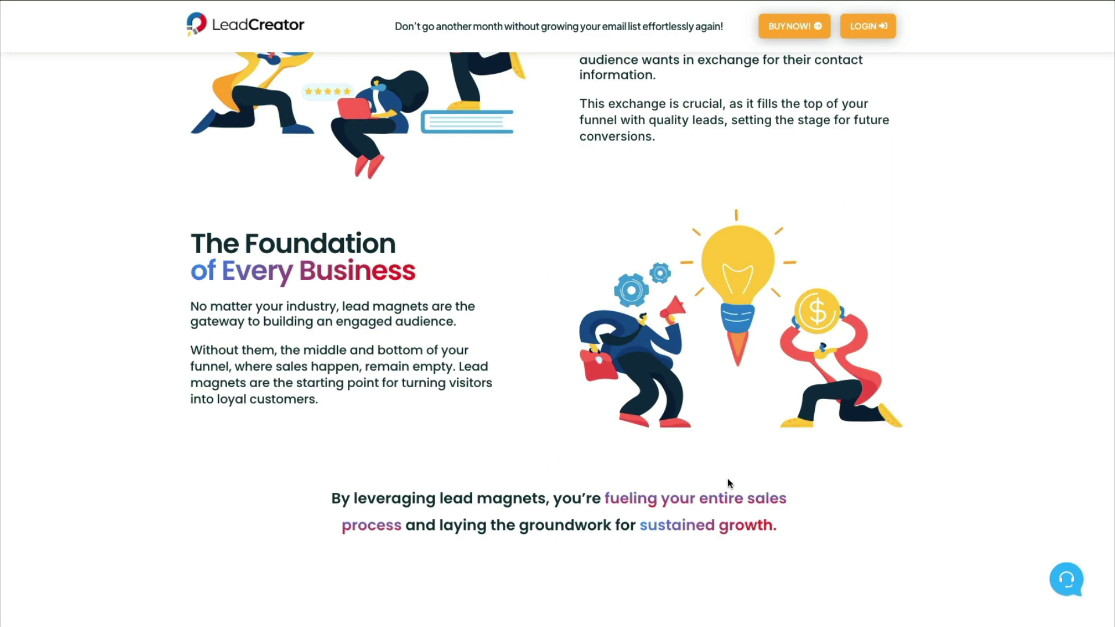
Step: Review the time and cost breakdown of the manual way and the lost-leads case study section
middle_click(694, 472)
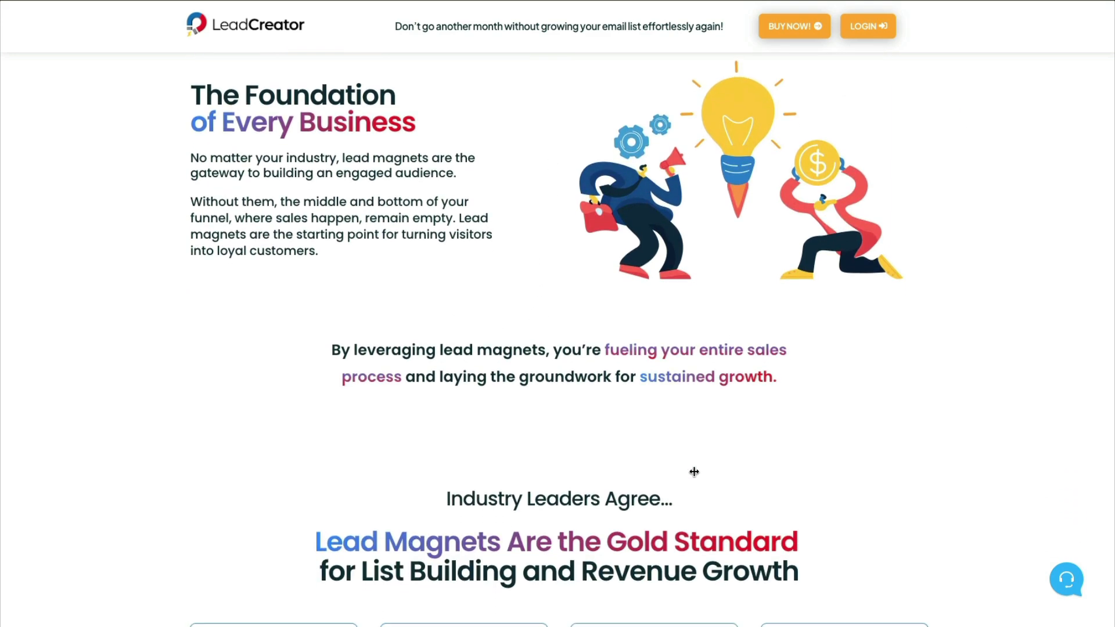
scroll(694, 472, "down", 1)
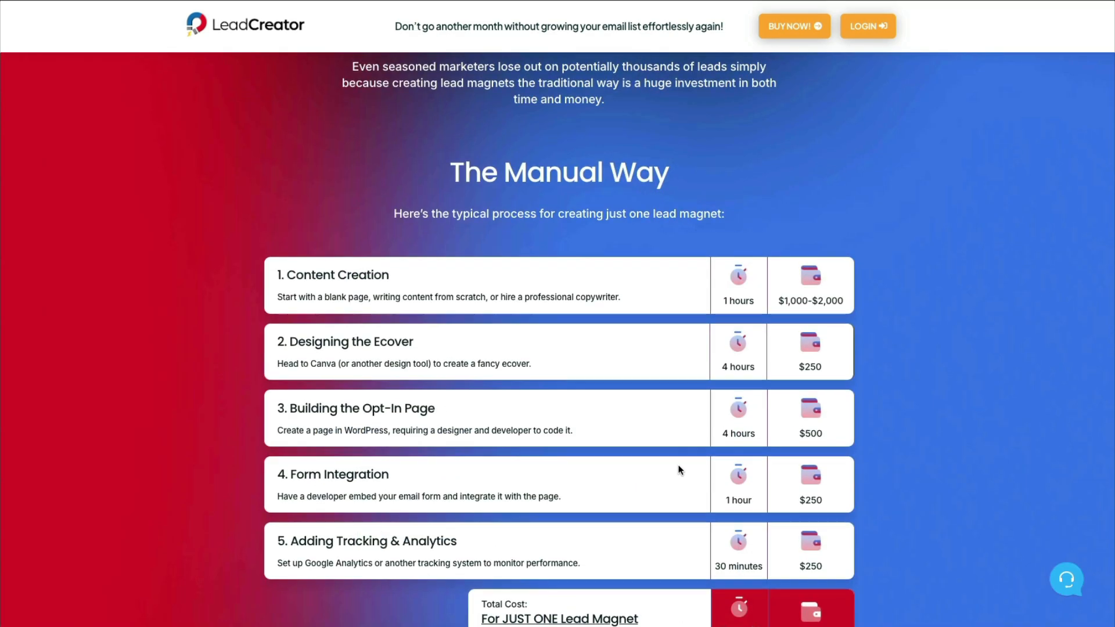
scroll(678, 467, "down", 3)
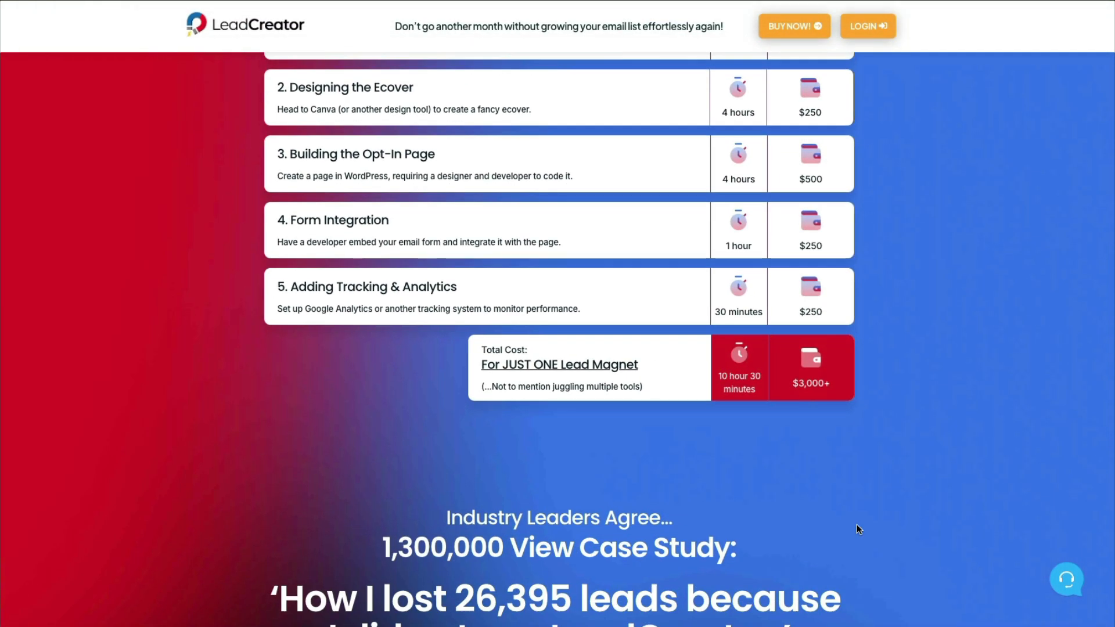
scroll(856, 524, "down", 6)
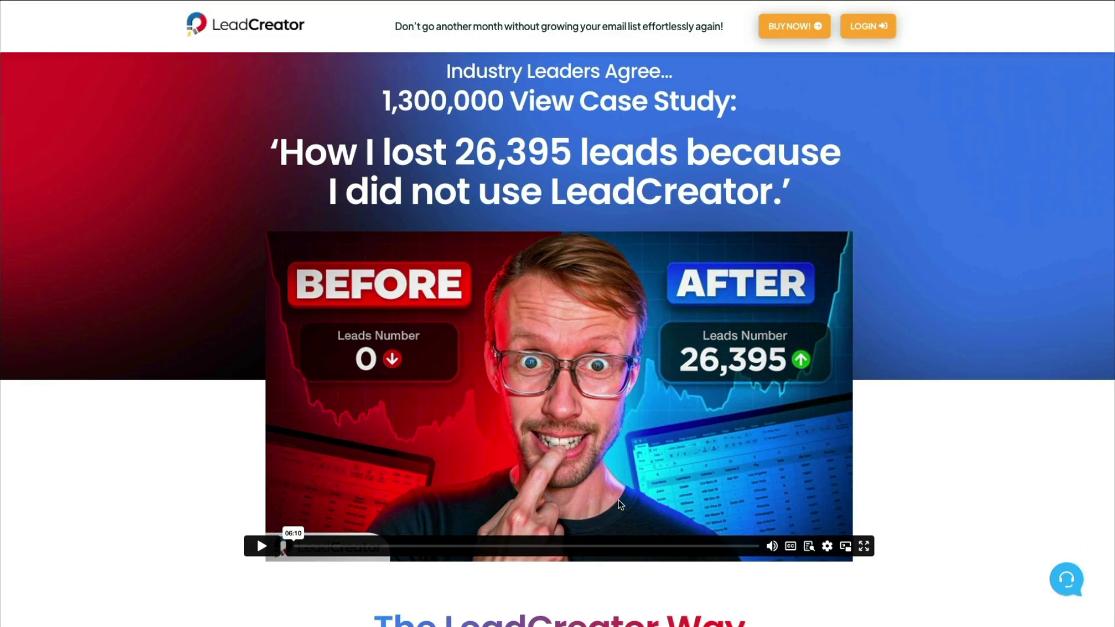
scroll(967, 400, "down", 1)
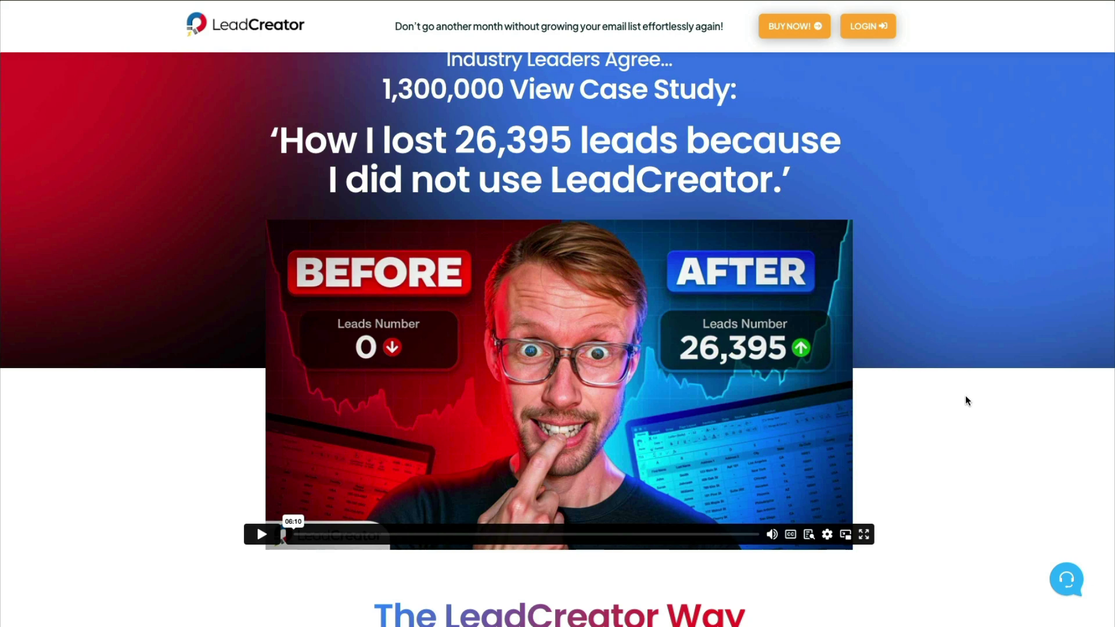
scroll(968, 399, "down", 2)
Step: Read through the four steps of the LeadCreator Way, from creating a lead magnet to publishing it
scroll(967, 400, "down", 4)
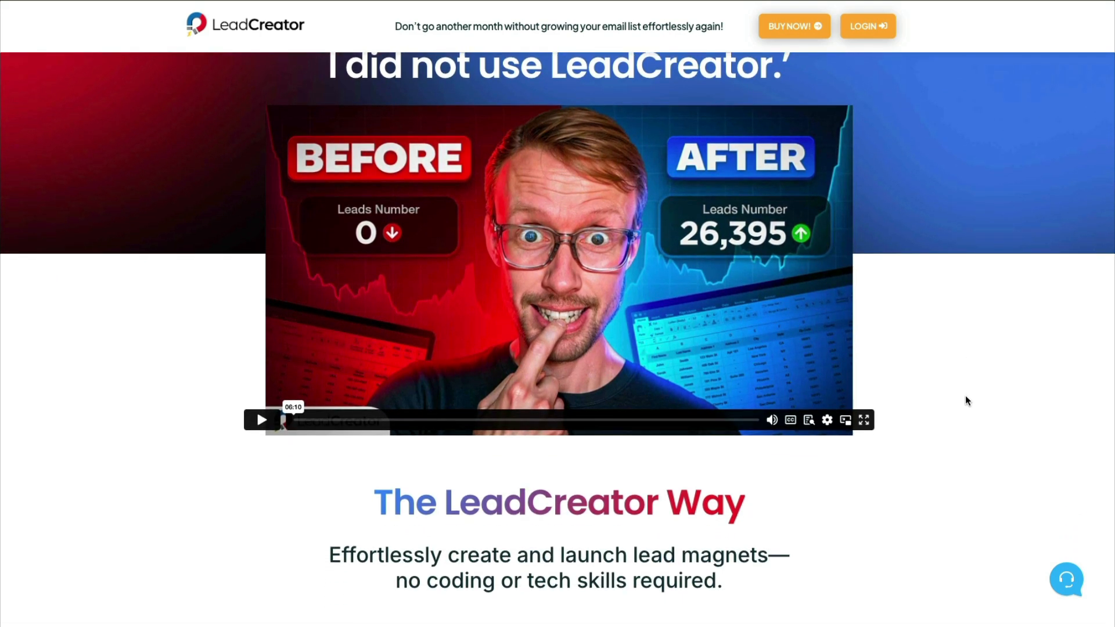
scroll(964, 401, "down", 3)
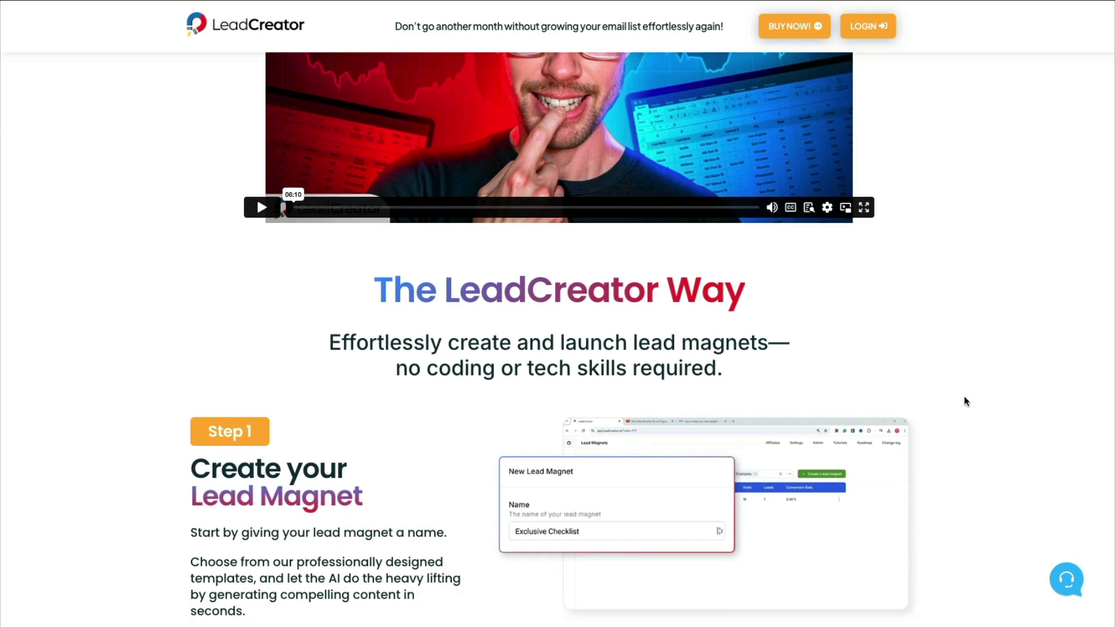
scroll(963, 400, "down", 3)
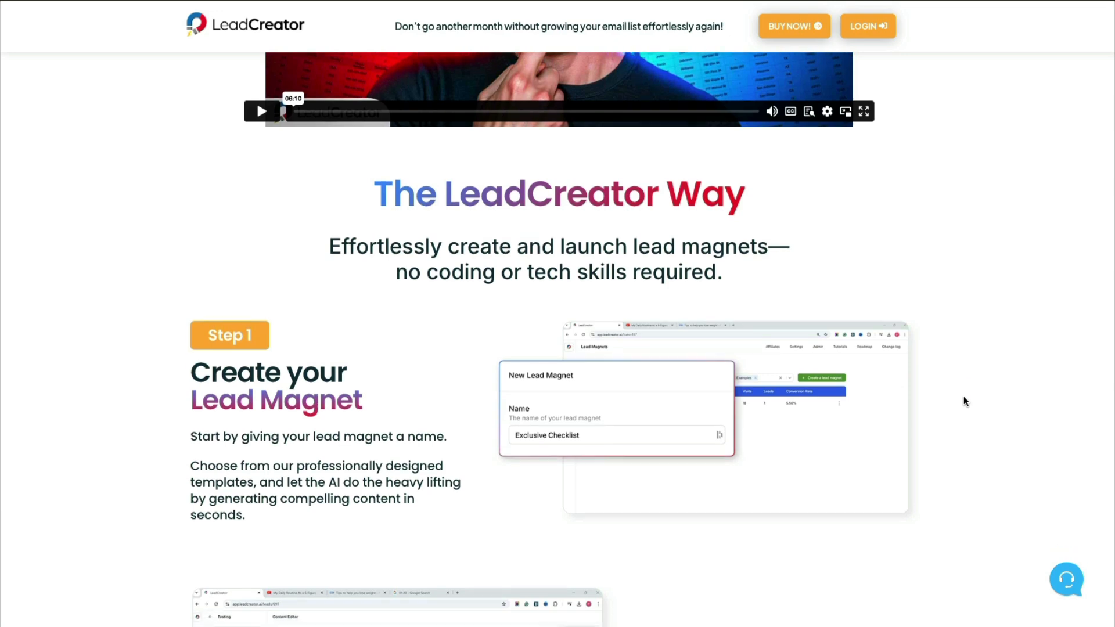
scroll(963, 401, "down", 7)
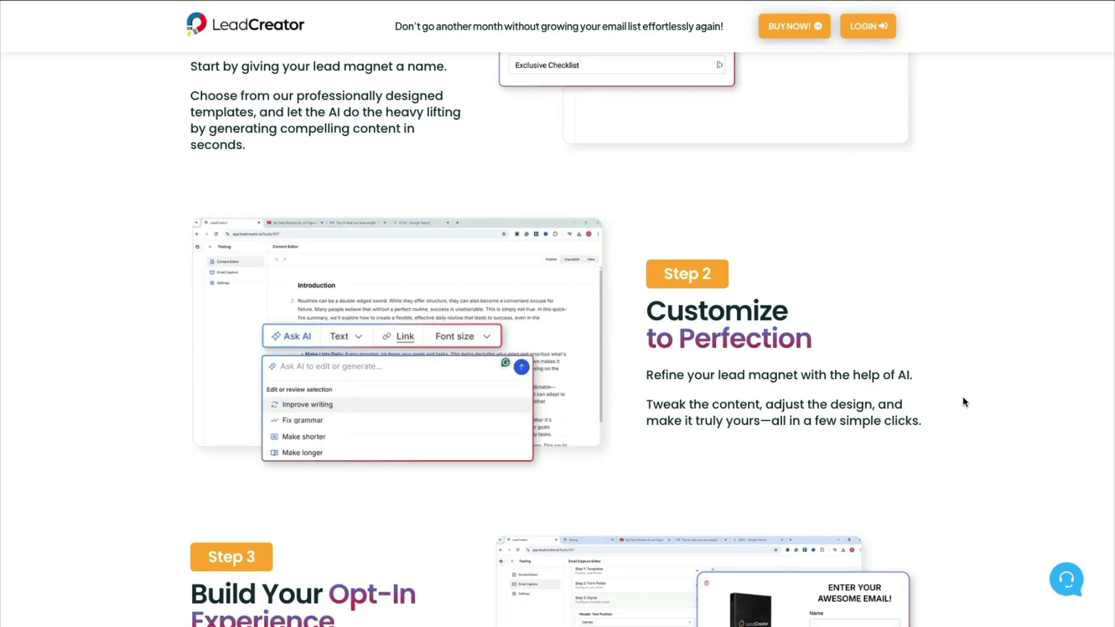
scroll(961, 402, "down", 4)
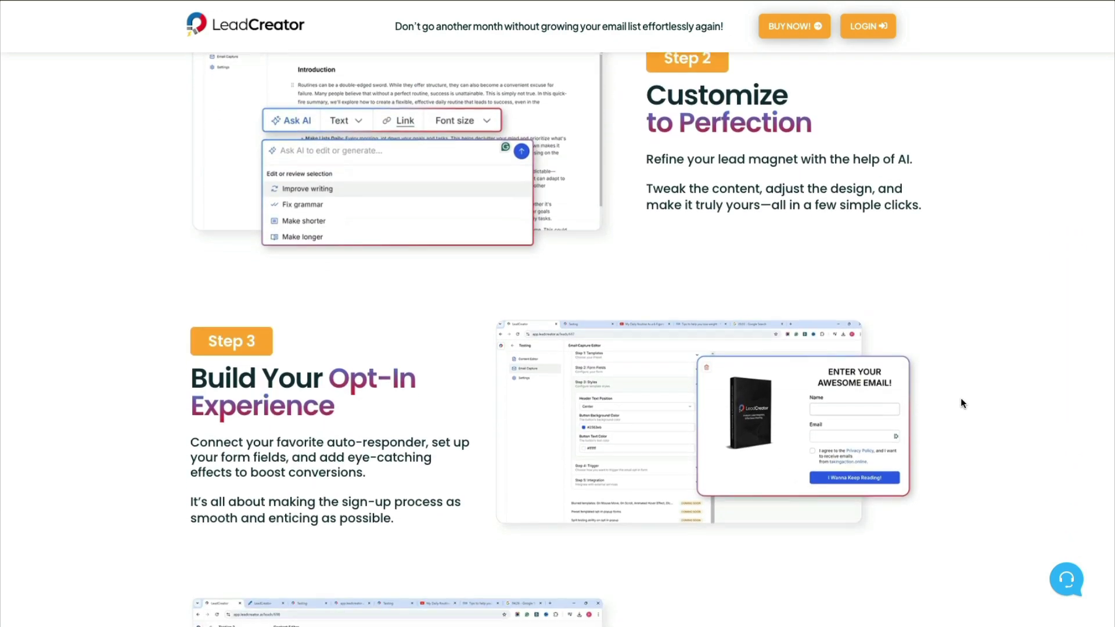
scroll(961, 401, "down", 6)
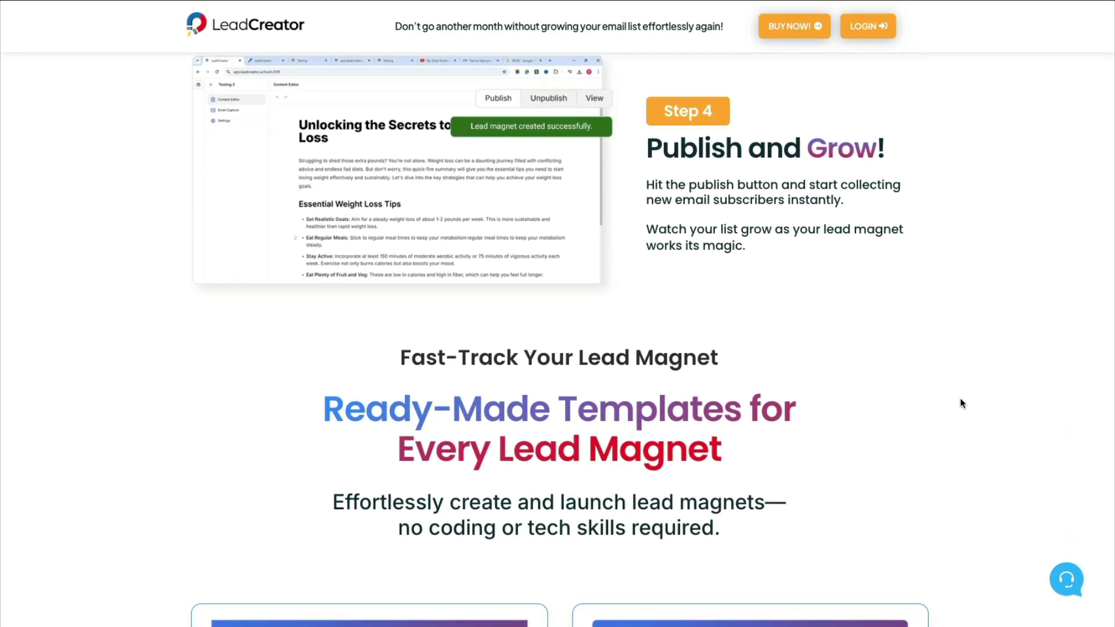
scroll(961, 400, "down", 1)
Step: Browse the ready-made lead magnet templates, from Listicles and Blog Post Summarizer to FAQ Maximizer and Blog Post to eBook Converter
scroll(906, 424, "down", 7)
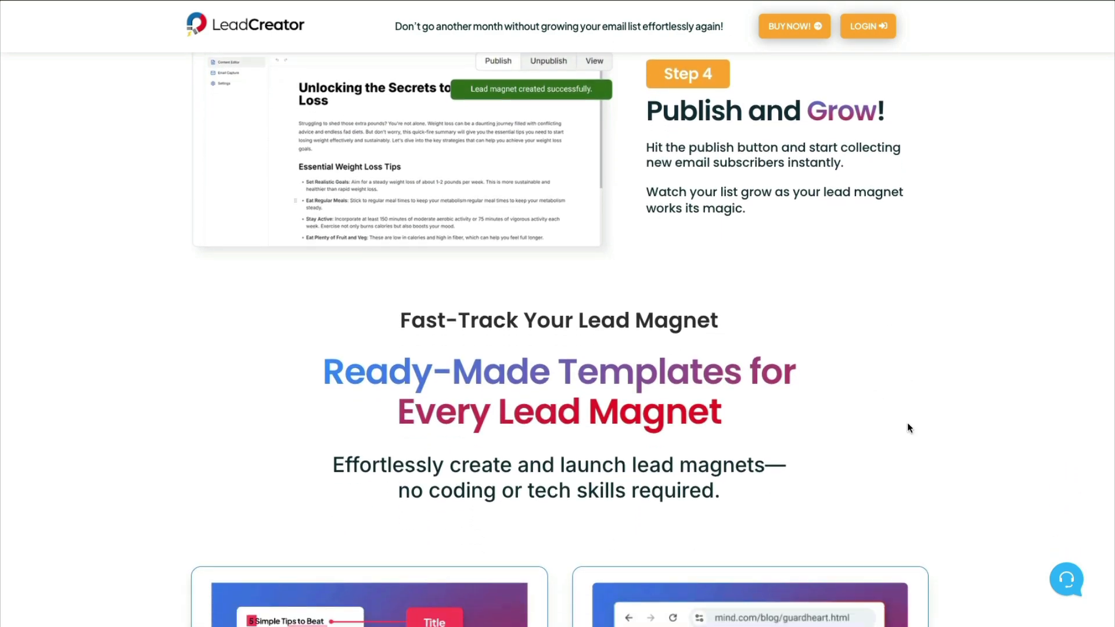
scroll(988, 510, "down", 3)
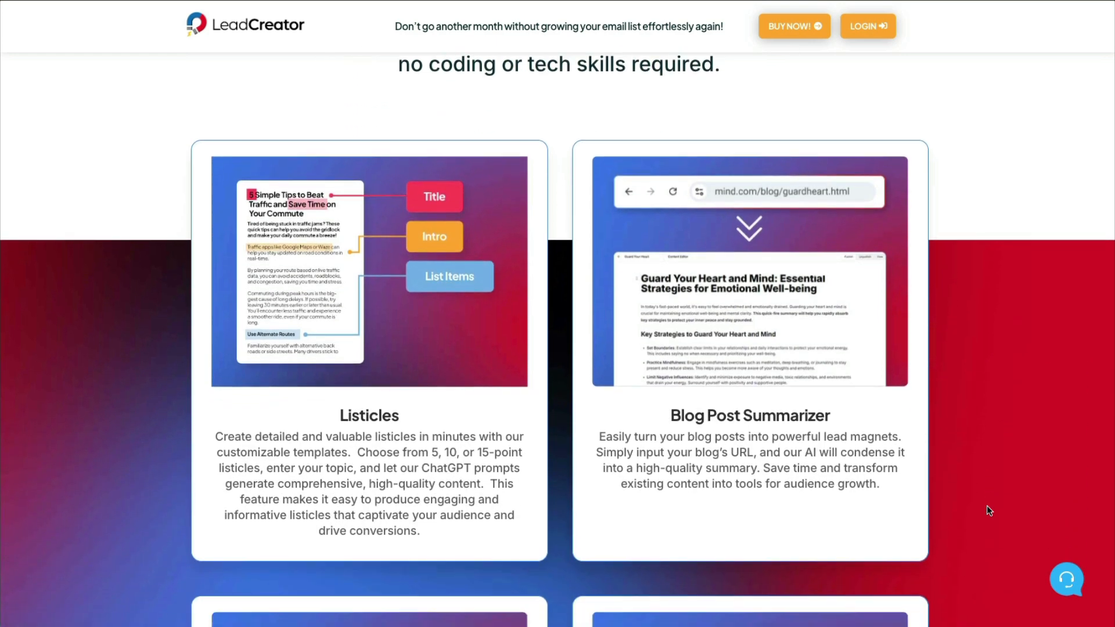
scroll(986, 512, "down", 2)
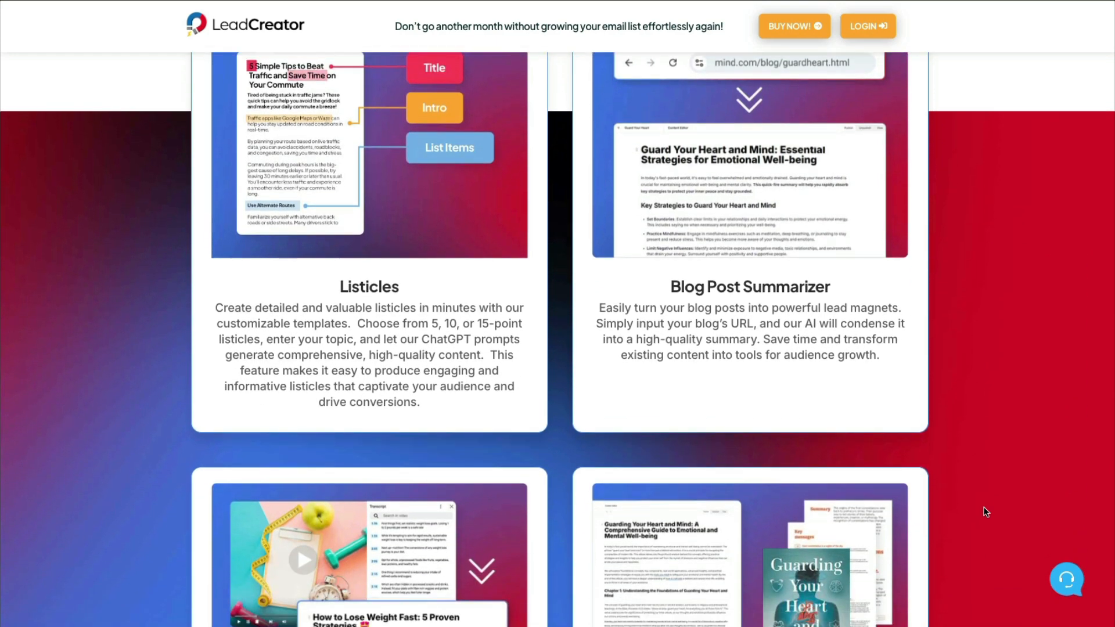
scroll(976, 511, "down", 3)
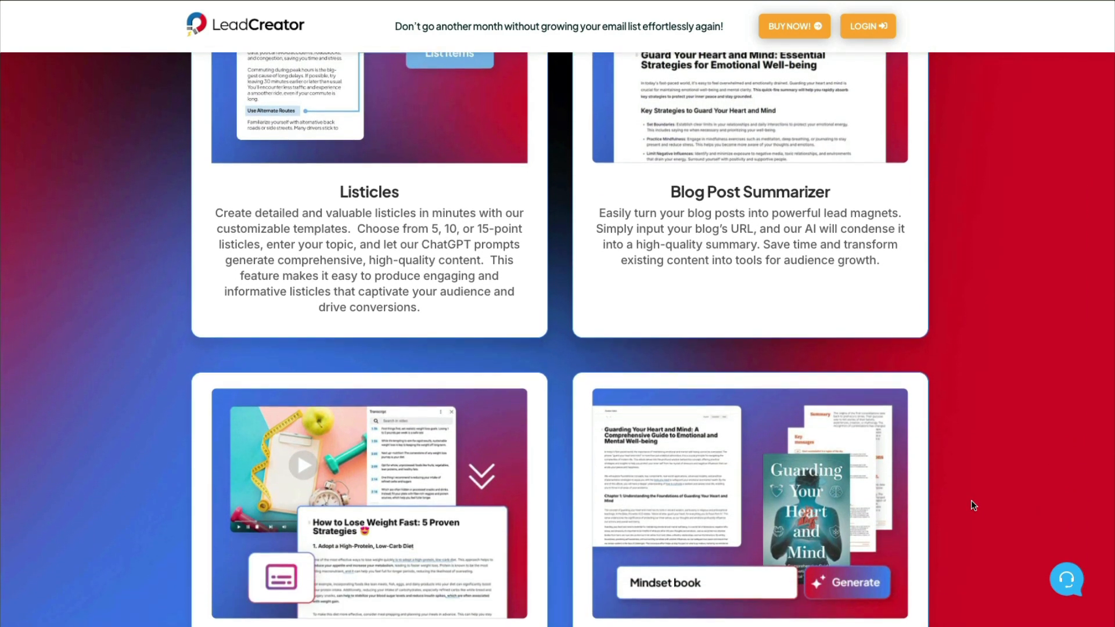
scroll(972, 506, "down", 3)
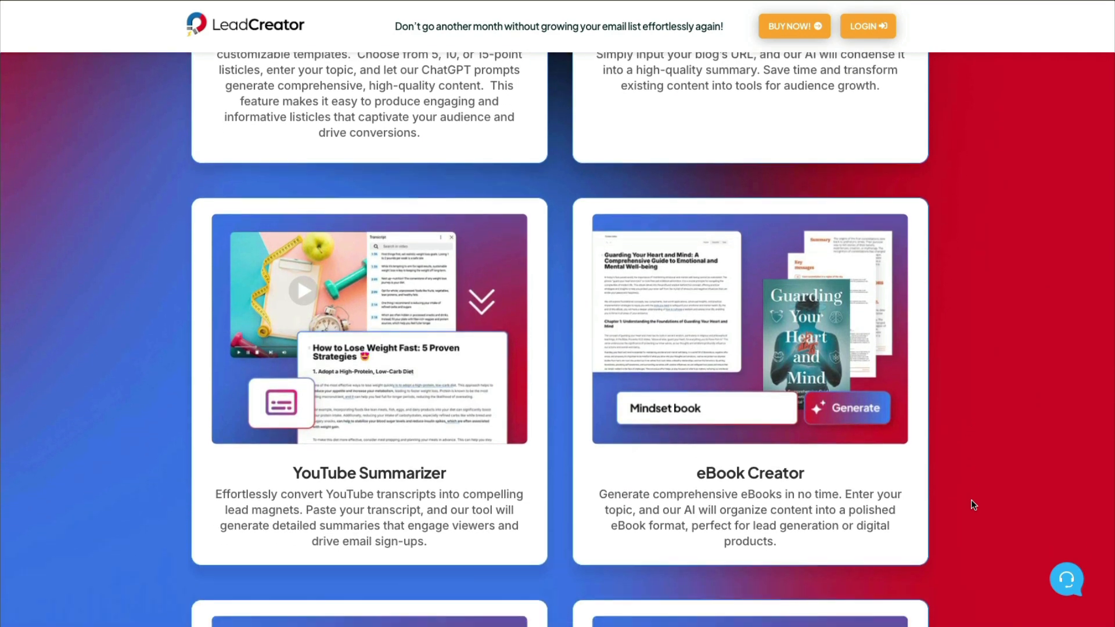
scroll(972, 500, "down", 4)
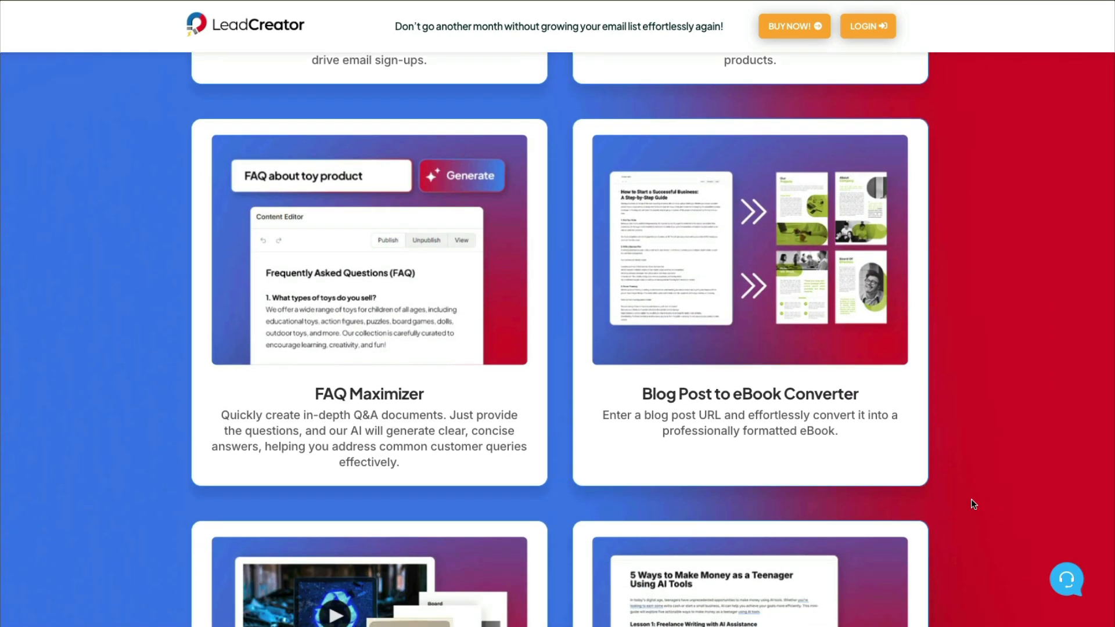
scroll(974, 505, "down", 1)
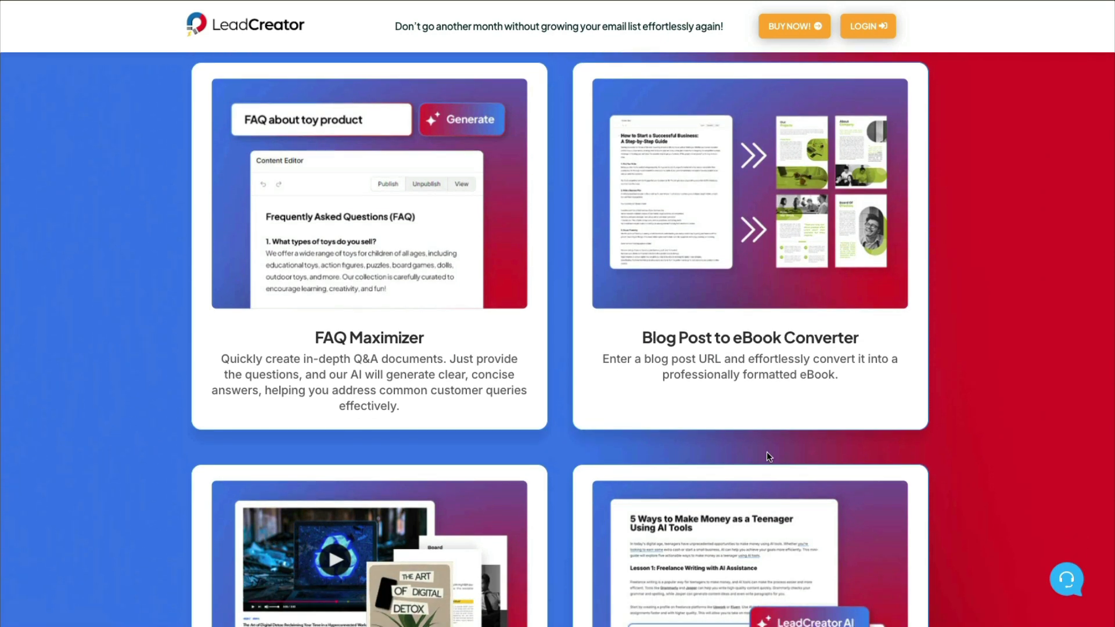
Step: Browse the remaining templates, from YouTube to eBook Converter and the Micro Course Creators to Start From Scratch
scroll(971, 466, "down", 3)
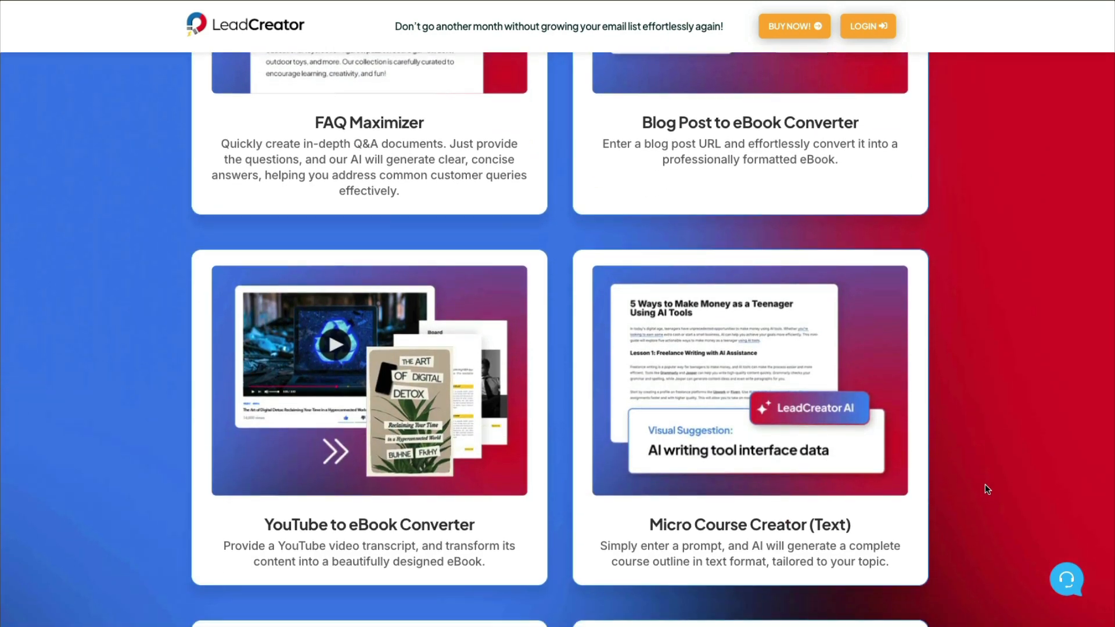
scroll(993, 484, "down", 2)
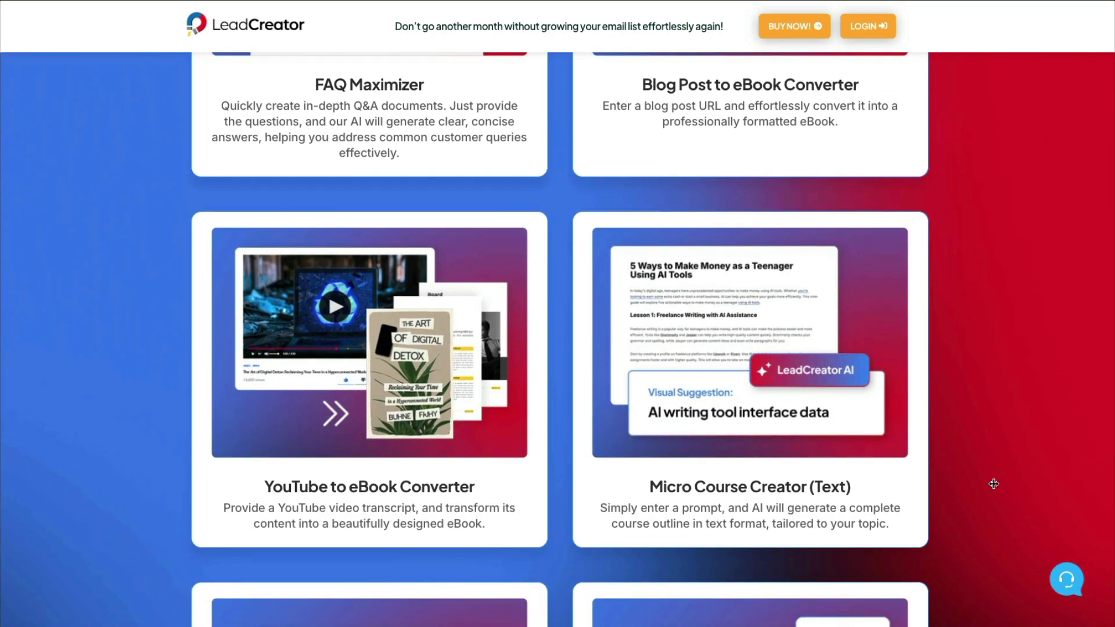
scroll(994, 486, "down", 4)
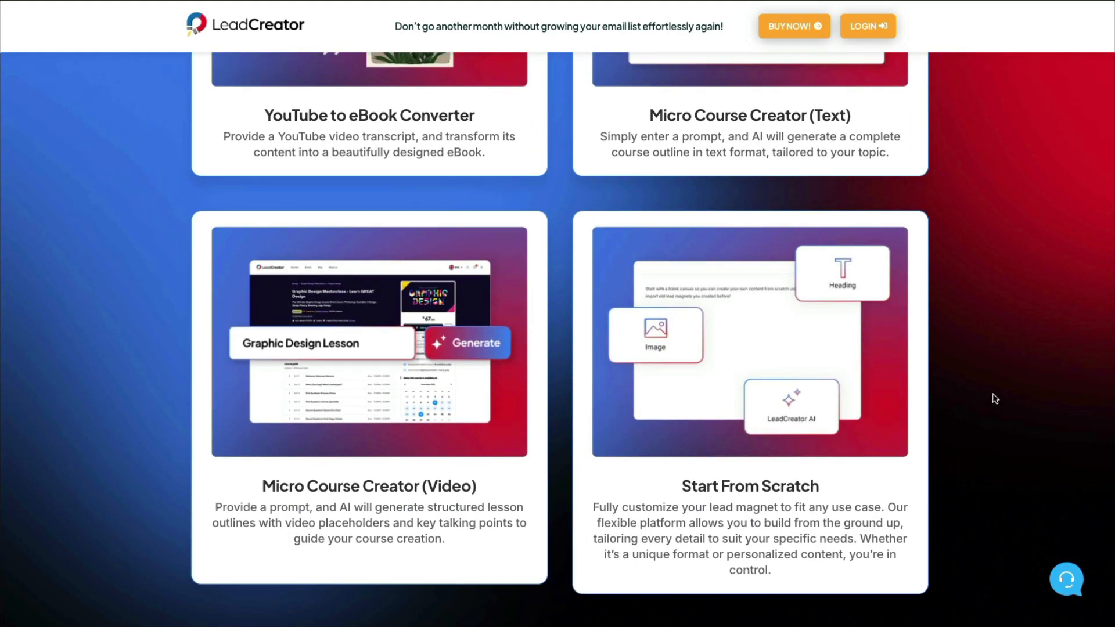
scroll(975, 427, "down", 2)
Step: Review the feature sections on the drag-and-drop editor, form builder, blur effects, custom branding and Stealth Blur teaser
scroll(976, 427, "down", 6)
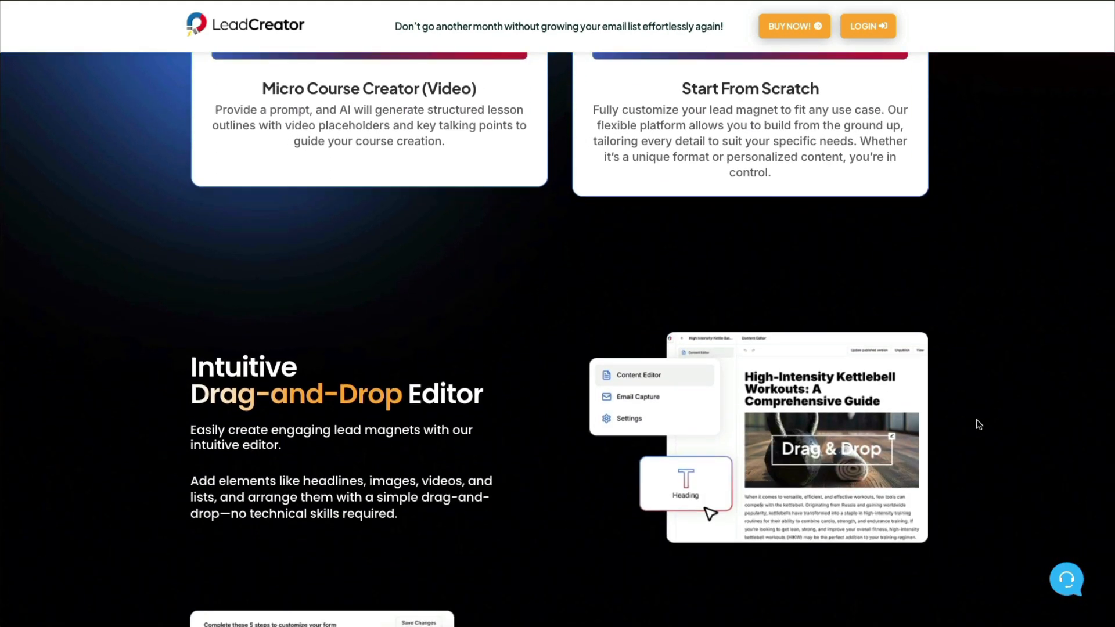
scroll(967, 485, "down", 9)
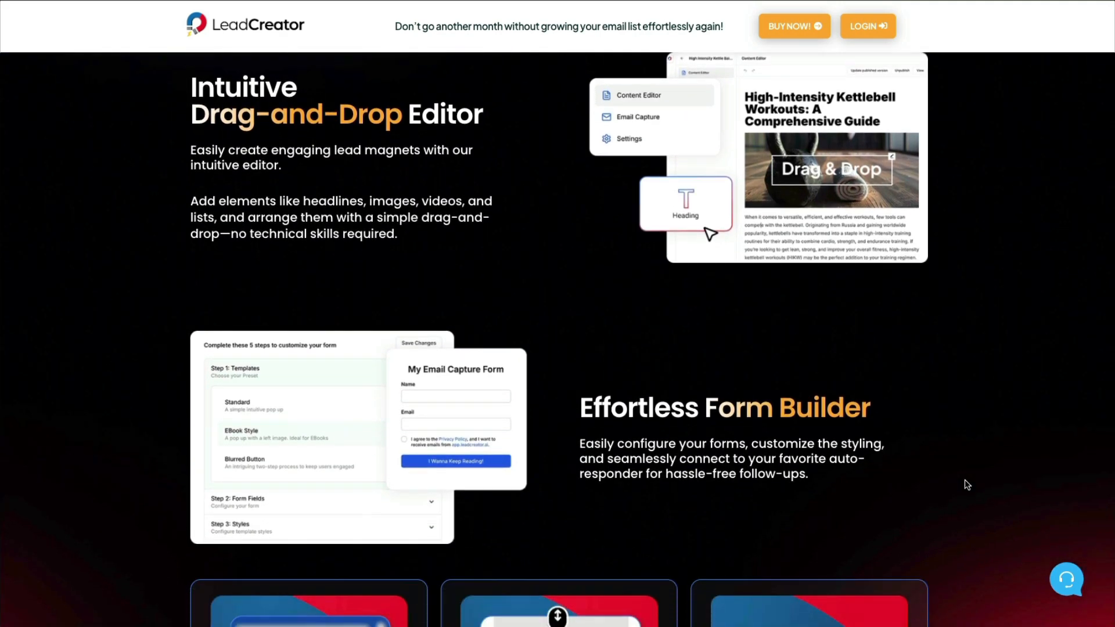
scroll(965, 480, "down", 5)
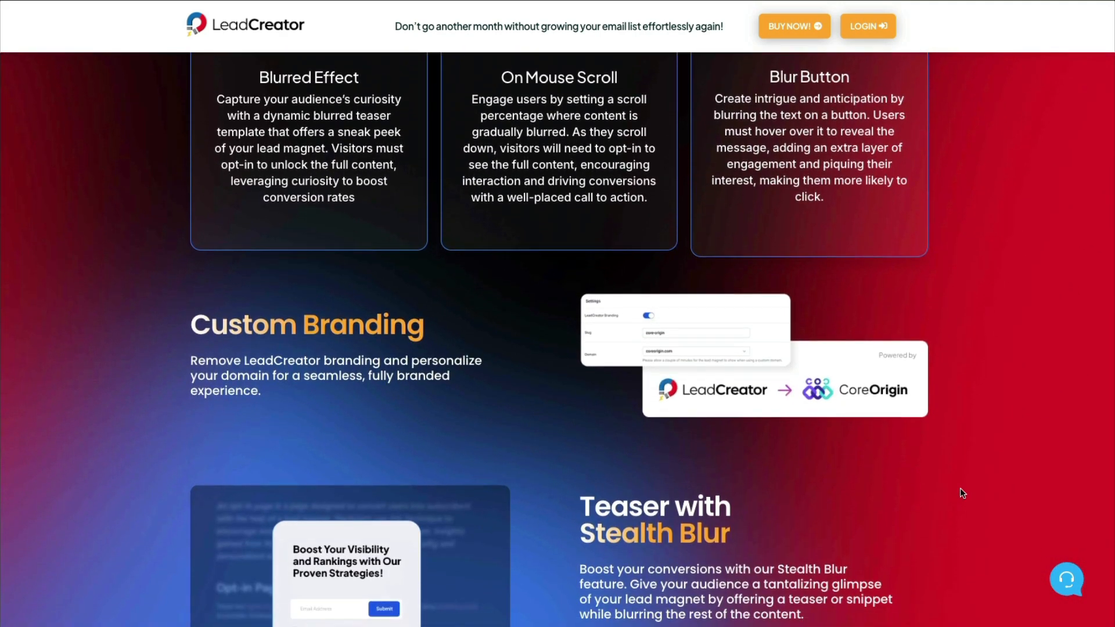
scroll(960, 488, "down", 3)
scroll(960, 488, "down", 3)
Step: Look through the supported email automation and list building integrations
scroll(960, 487, "down", 5)
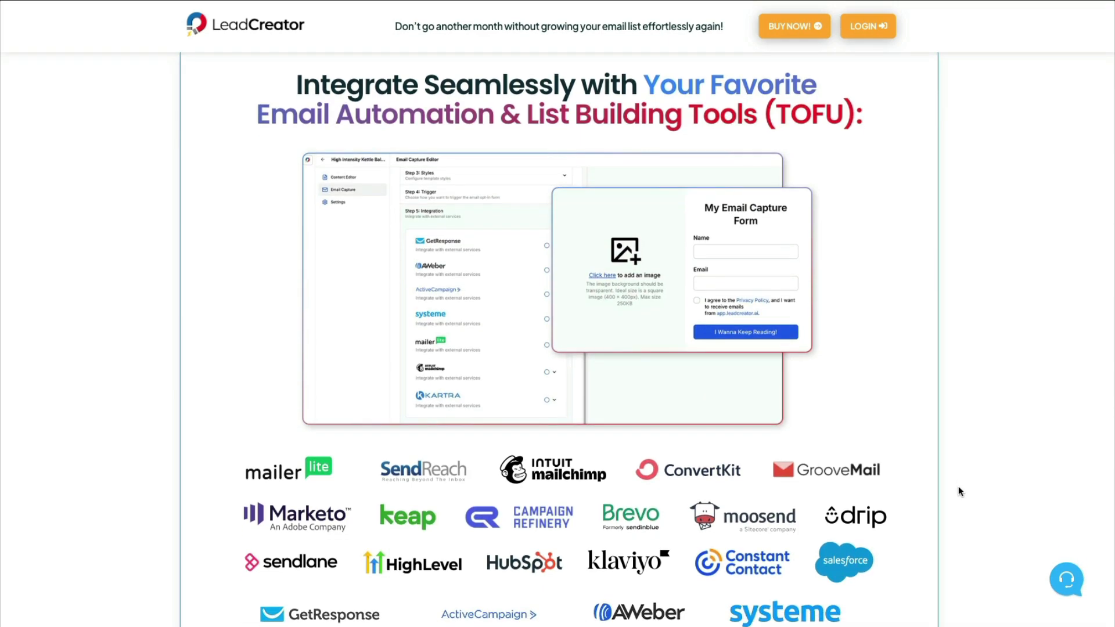
scroll(959, 491, "down", 1)
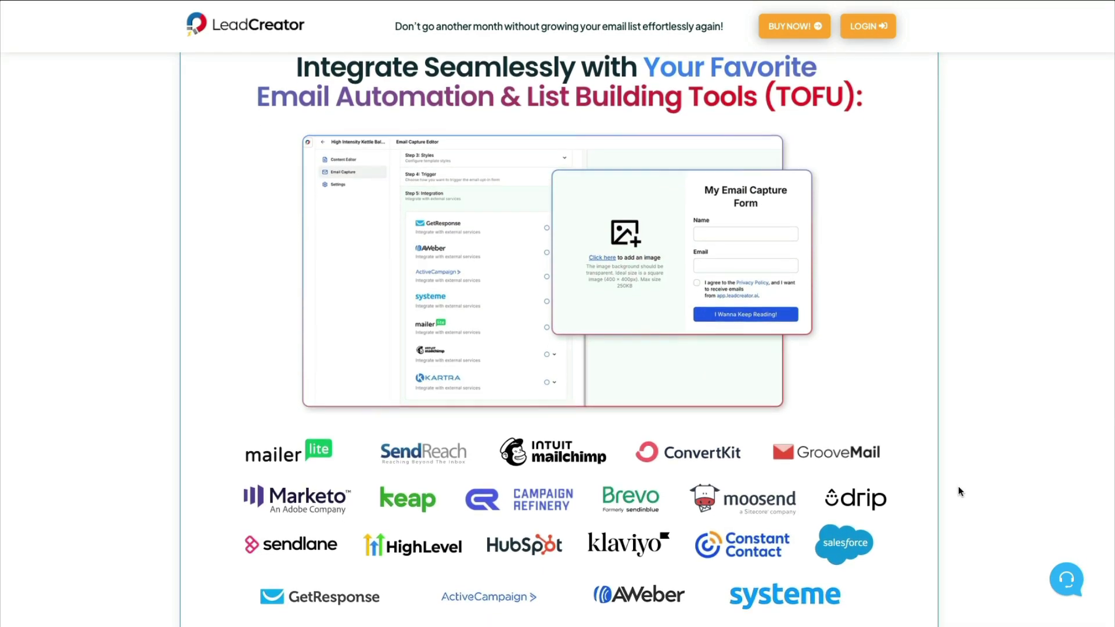
scroll(958, 493, "down", 2)
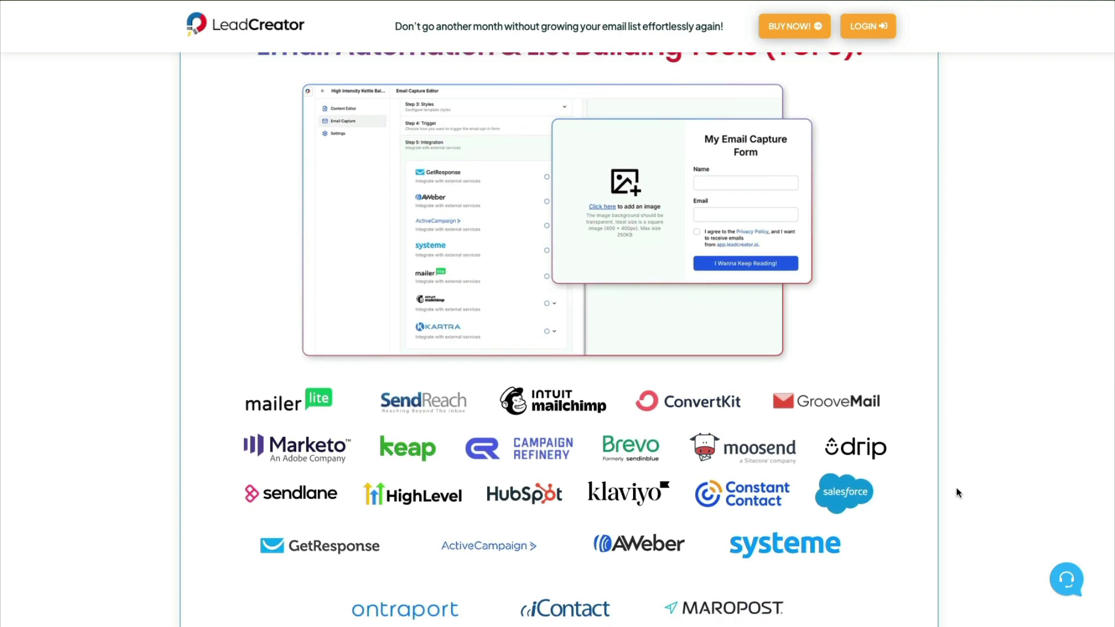
scroll(957, 493, "down", 2)
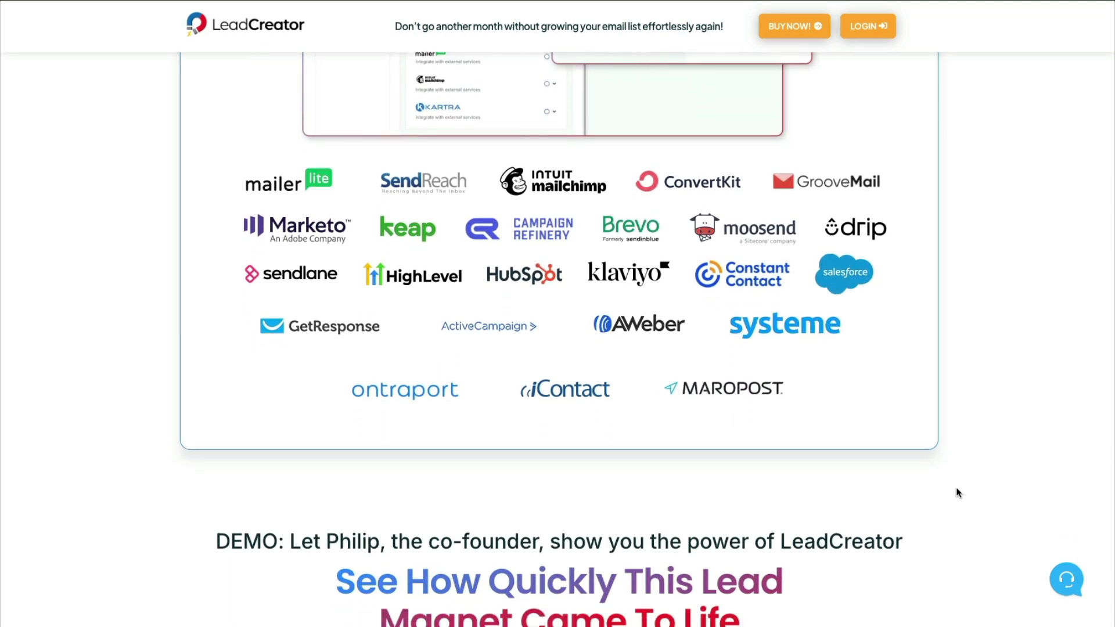
Step: Examine the lead magnet demo video section and the workspaces, agency tools and Commercial License offer below it
scroll(957, 492, "down", 5)
scroll(957, 493, "down", 2)
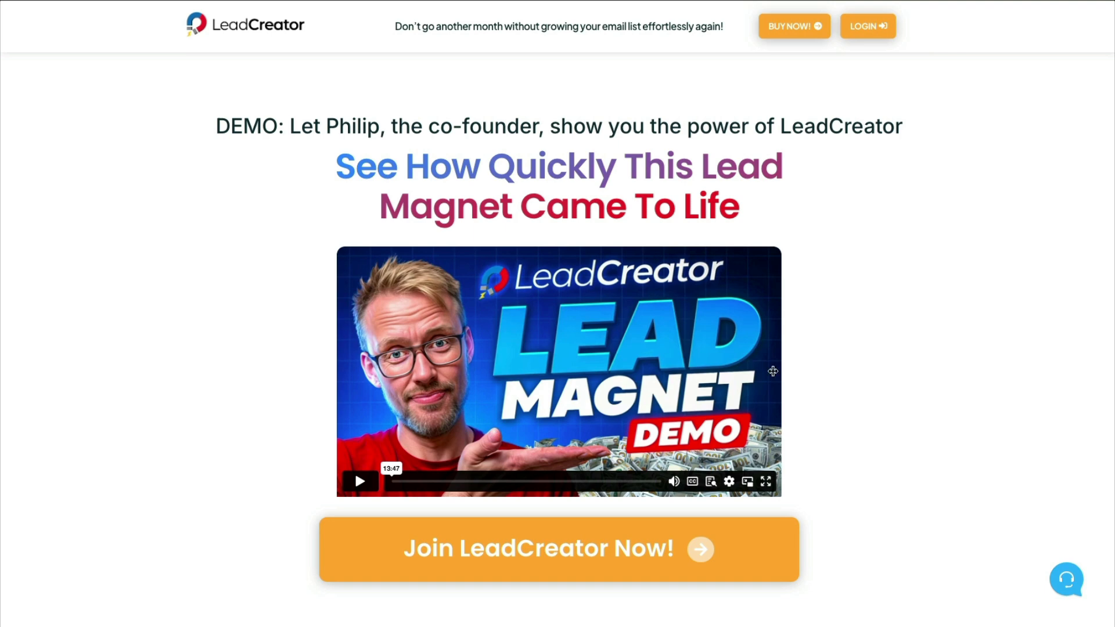
scroll(867, 475, "down", 5)
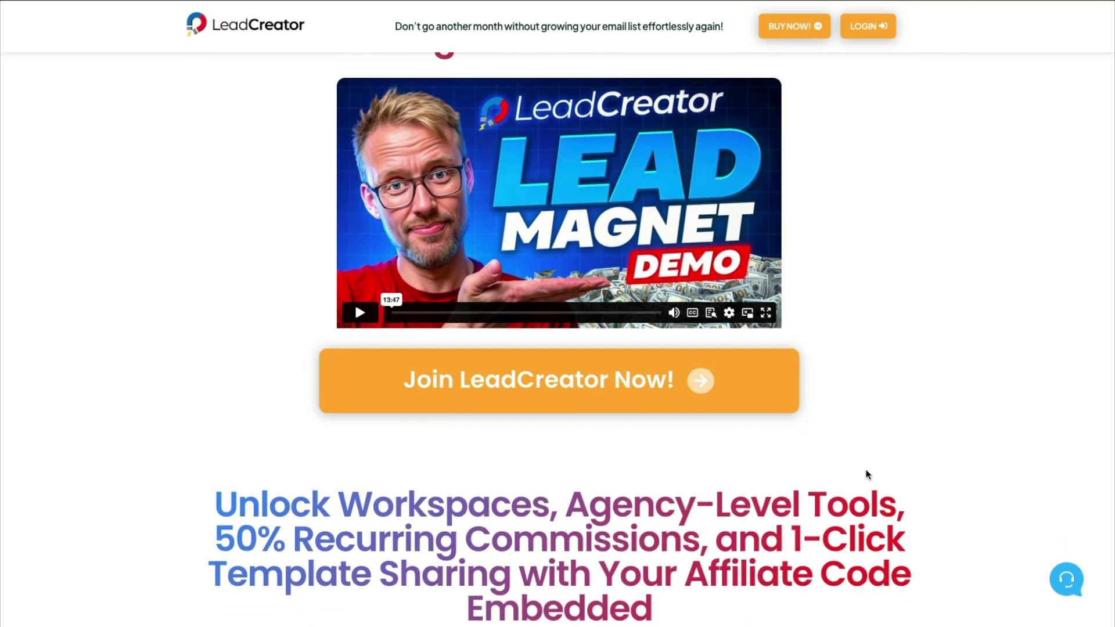
scroll(868, 475, "down", 2)
scroll(867, 475, "up", 3)
scroll(896, 519, "down", 2)
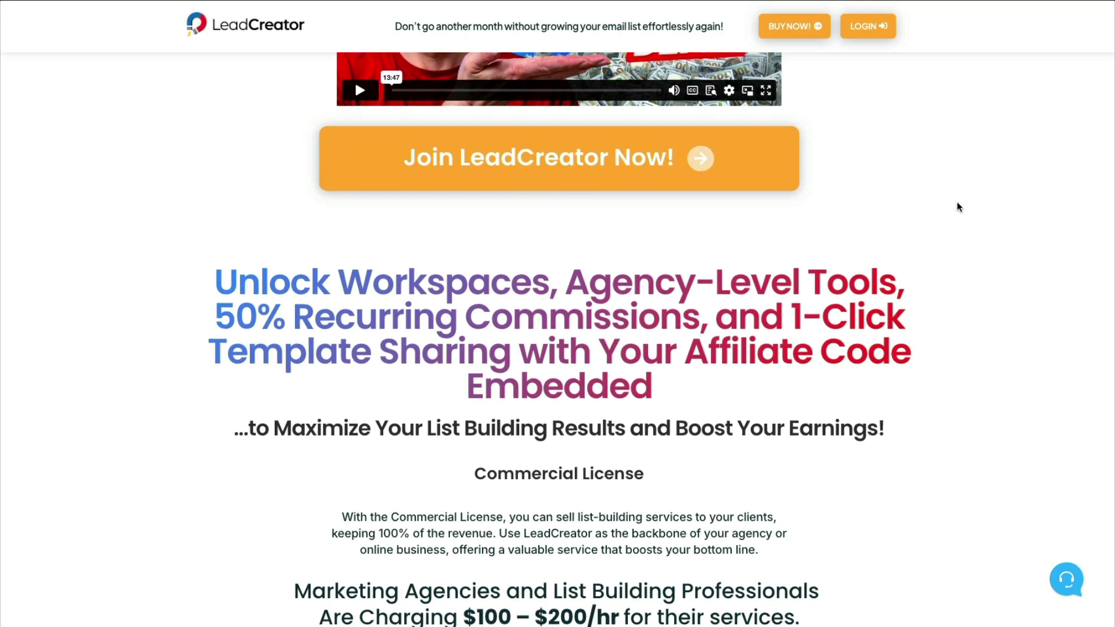
scroll(958, 207, "up", 4)
scroll(953, 206, "up", 2)
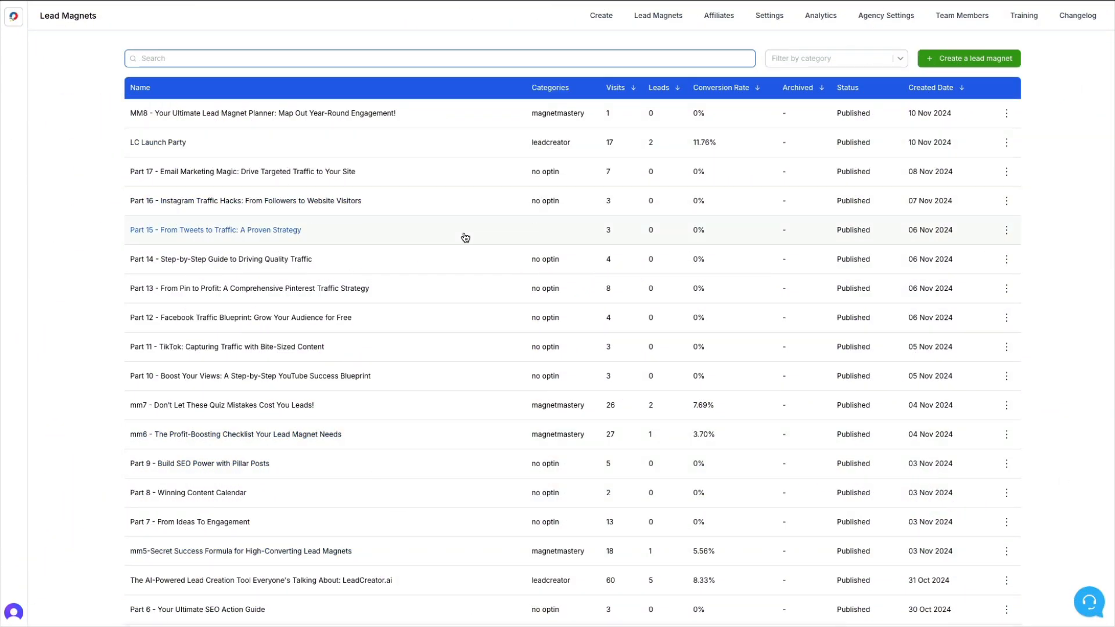
Step: Look over the list of existing lead magnets in the account and start a new lead magnet
scroll(464, 237, "down", 10)
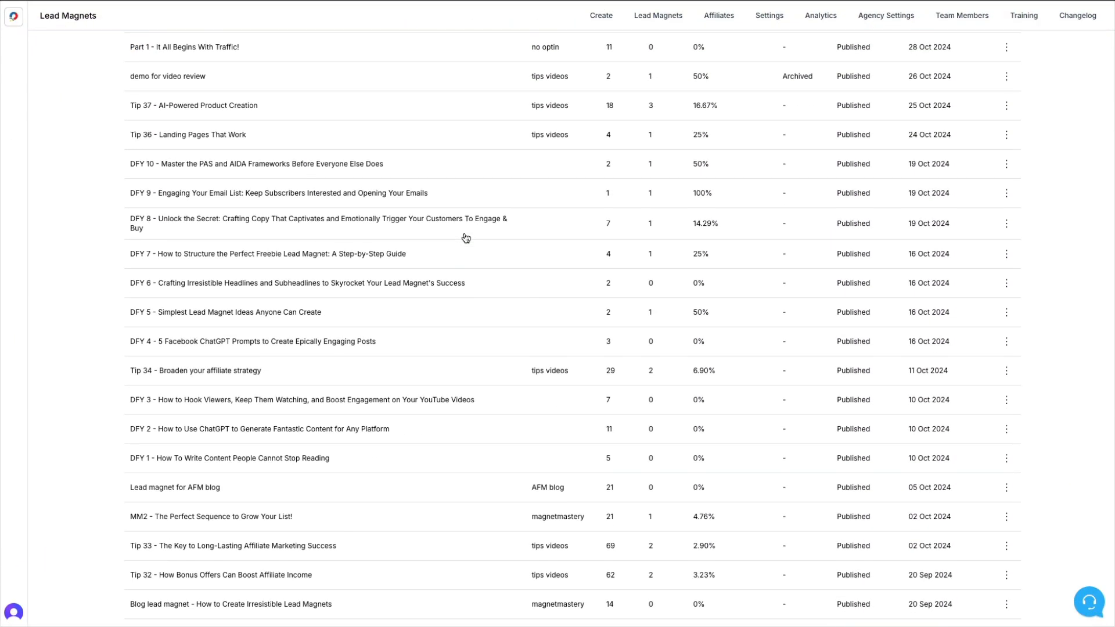
scroll(466, 239, "up", 15)
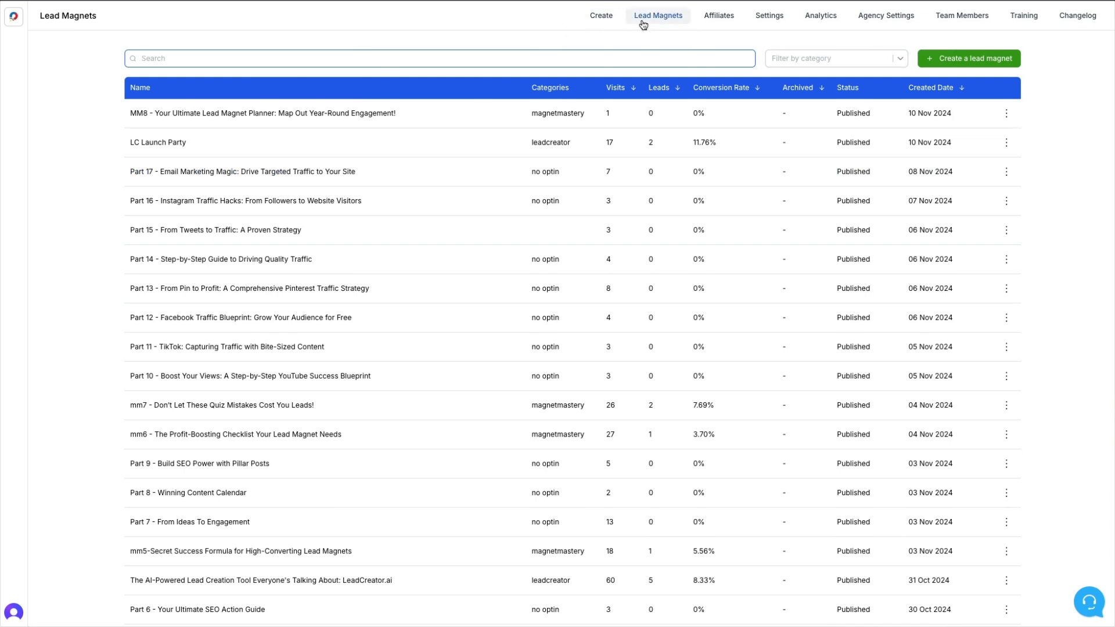
left_click(956, 58)
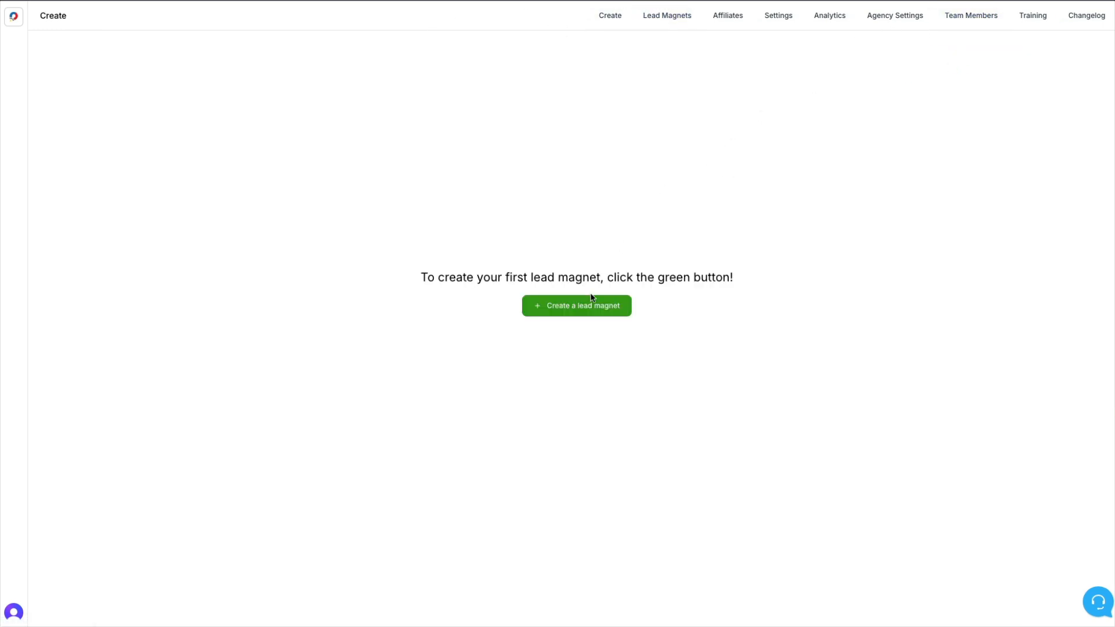
left_click(568, 312)
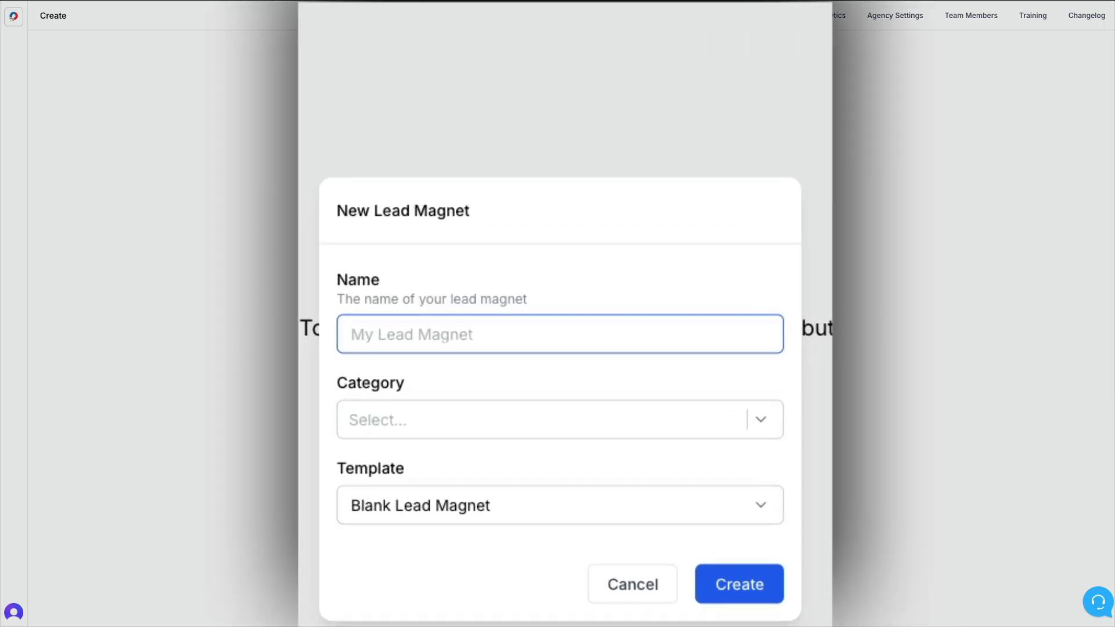
Step: Name the new lead magnet Demo and assign it to the leadcreator category
type("Demo")
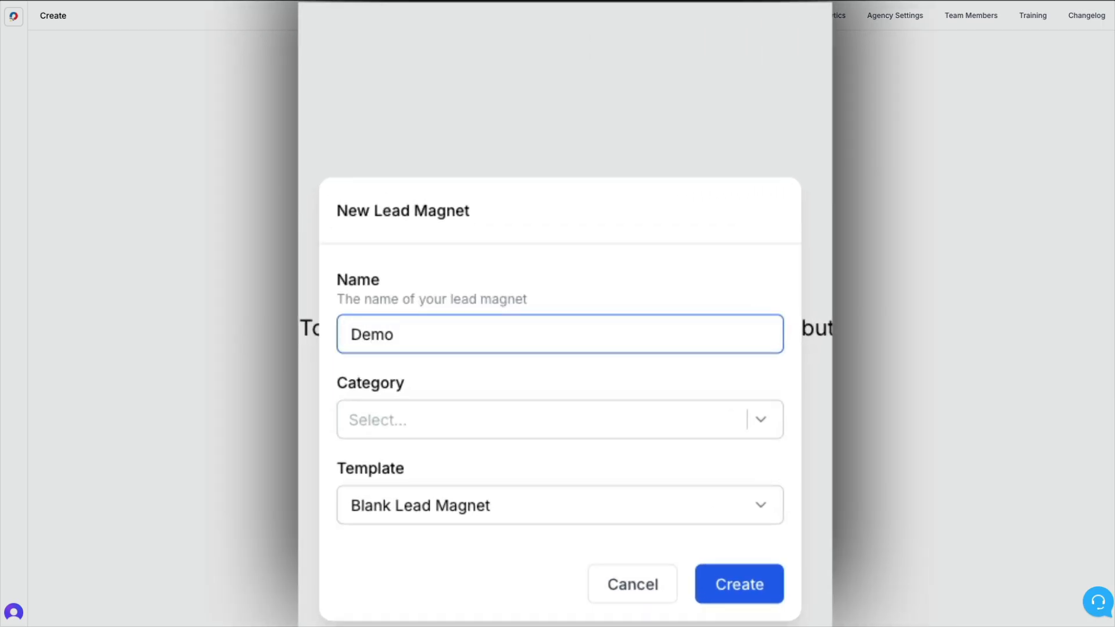
left_click(599, 433)
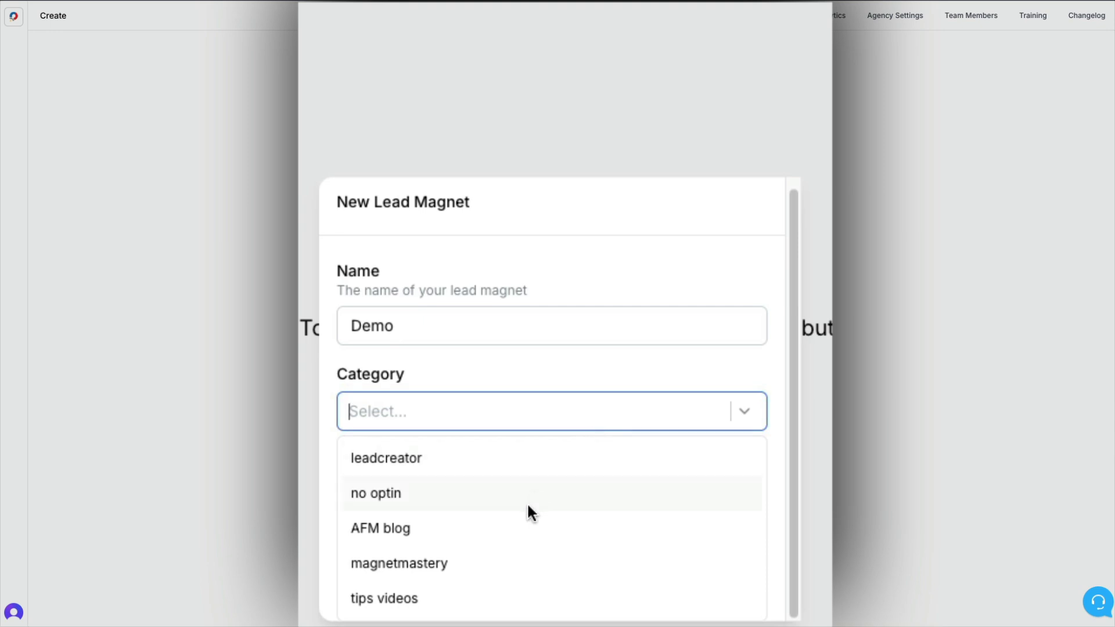
left_click(471, 475)
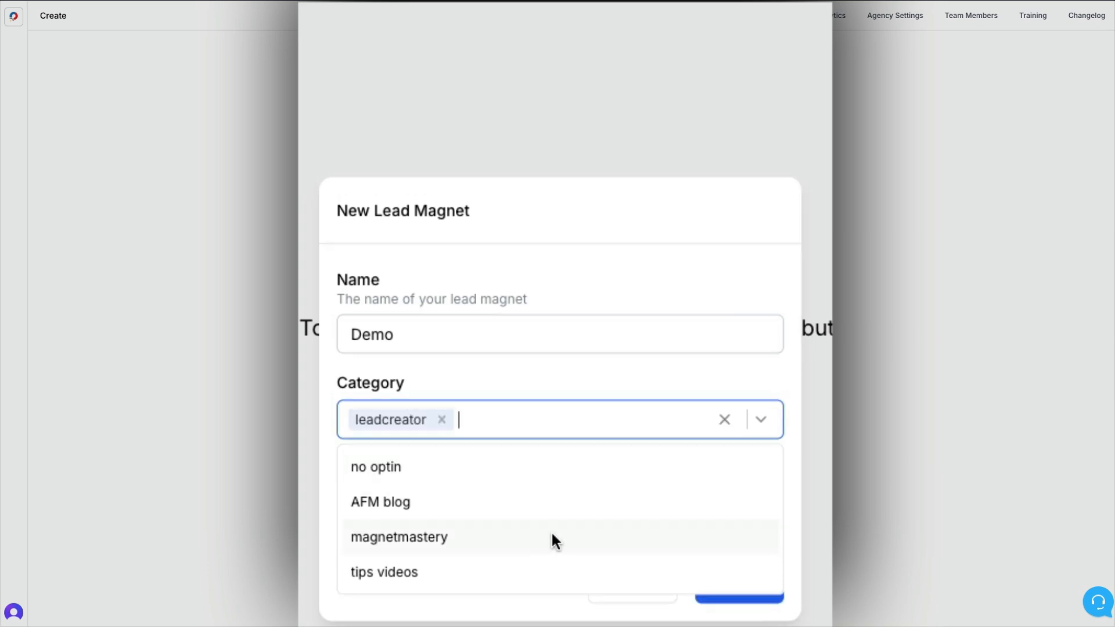
left_click(414, 616)
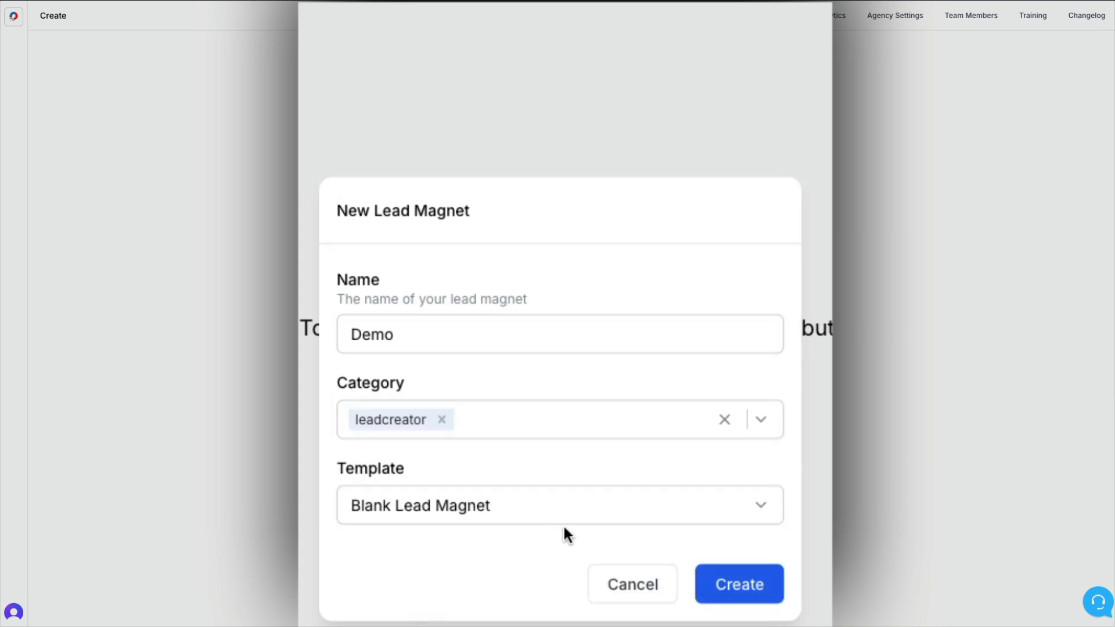
Step: Create the lead magnet from the Raw ChatGPT template, prompting for a friendly, jargon-free, actionable guide on tools beginners need for a balcony garden
left_click(766, 513)
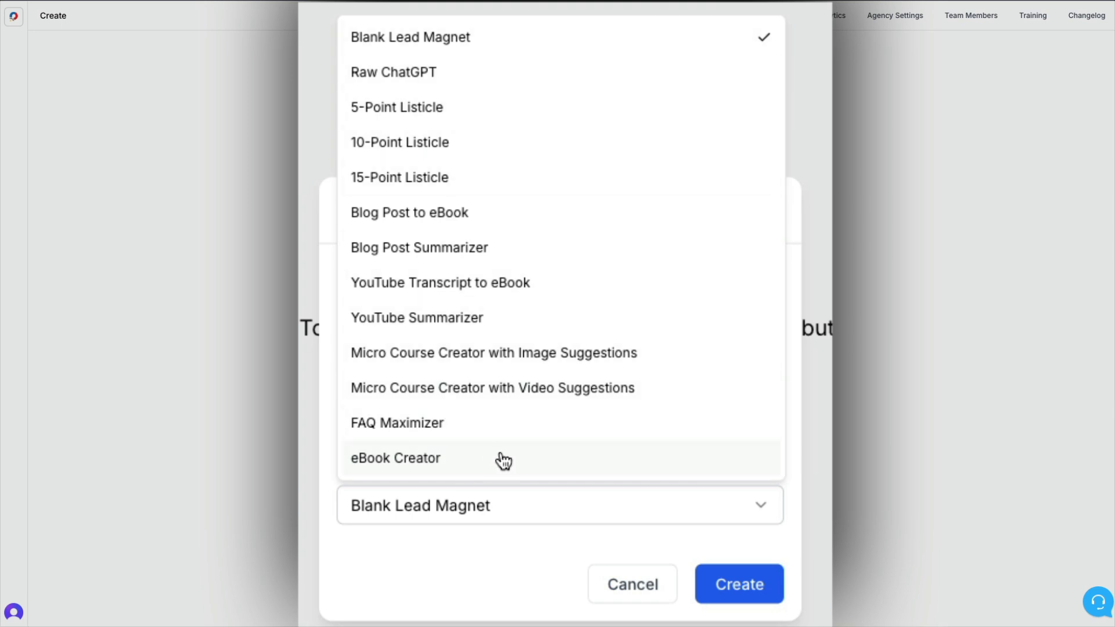
left_click(428, 88)
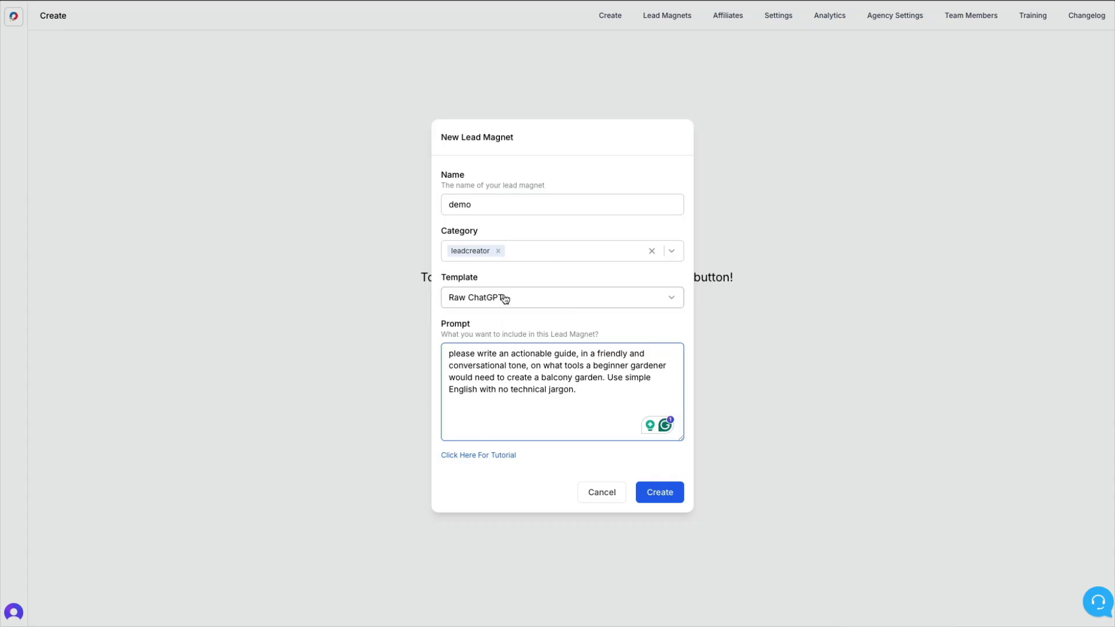
left_click(655, 493)
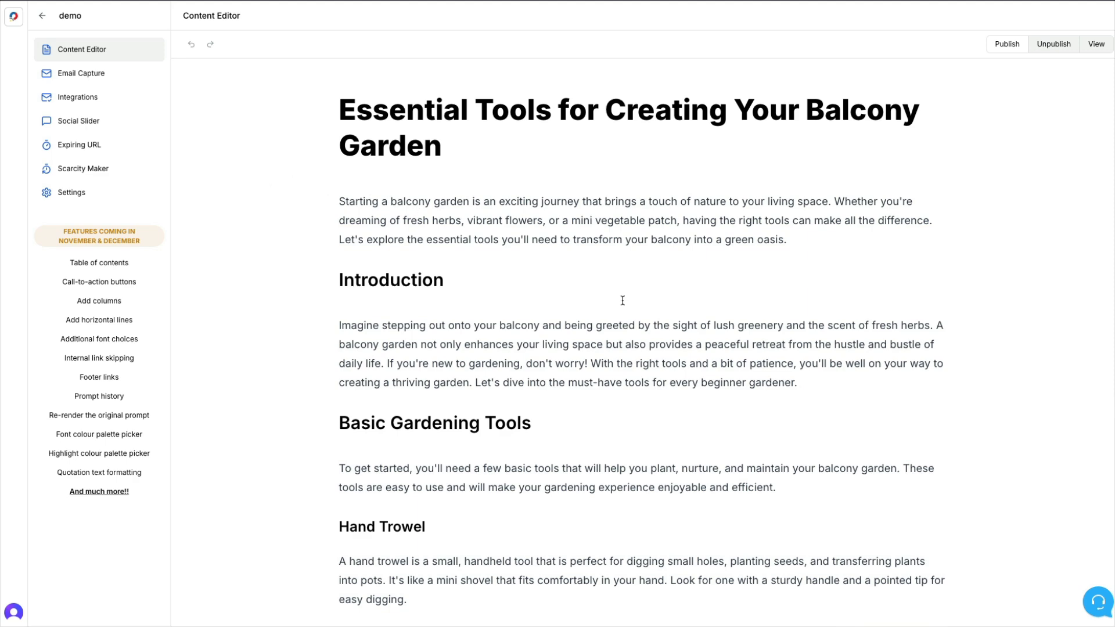
Step: Read through the generated balcony garden guide from its title to the Call to Action section
scroll(622, 300, "down", 10)
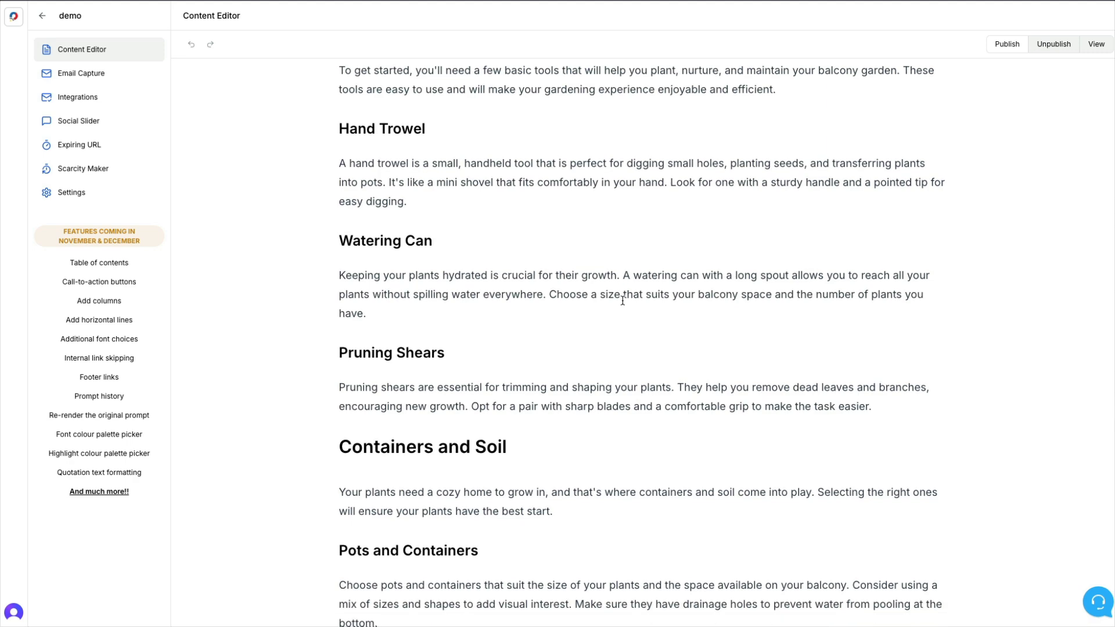
scroll(622, 300, "down", 8)
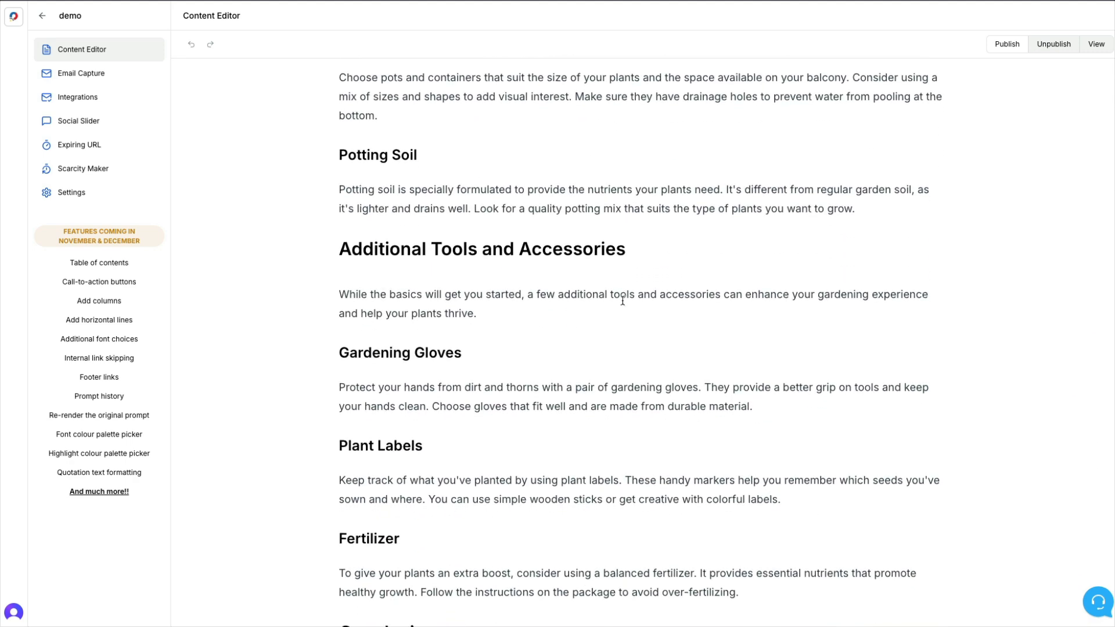
scroll(623, 300, "down", 1)
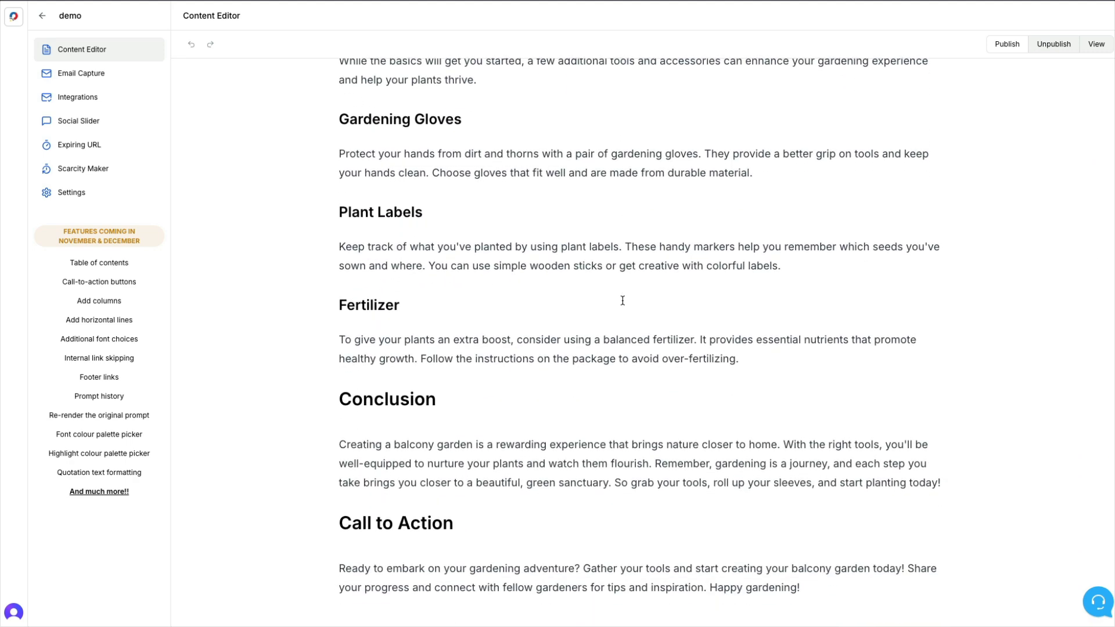
scroll(623, 300, "up", 11)
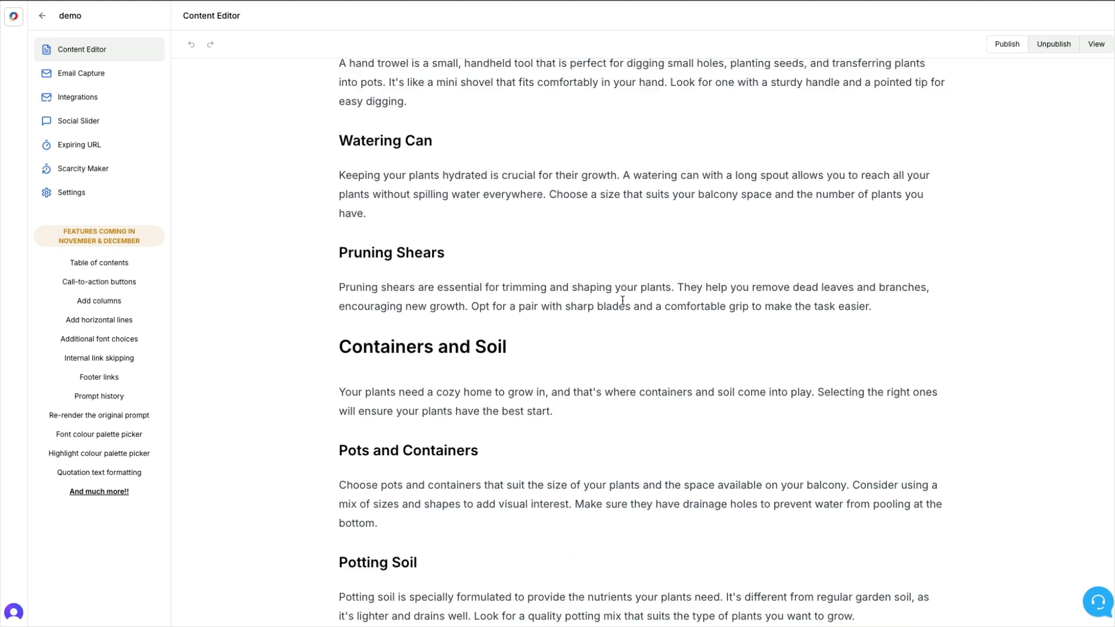
scroll(623, 301, "up", 8)
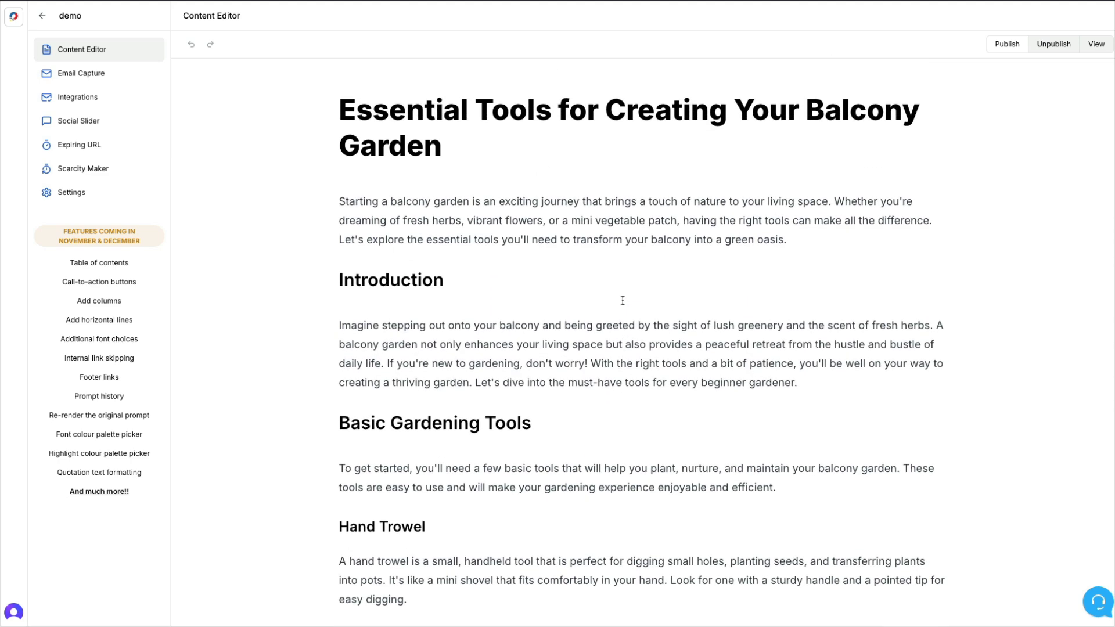
Step: Center the guide's main title, "Essential Tools for Creating Your Balcony Garden"
left_click_drag(442, 150, 332, 120)
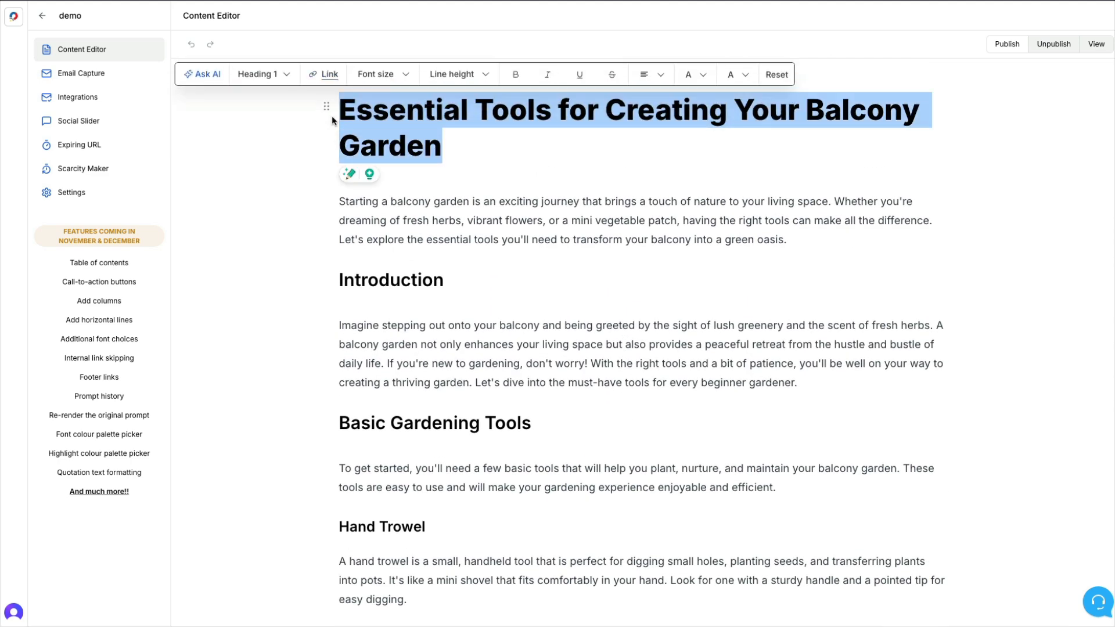
left_click(650, 77)
left_click(679, 107)
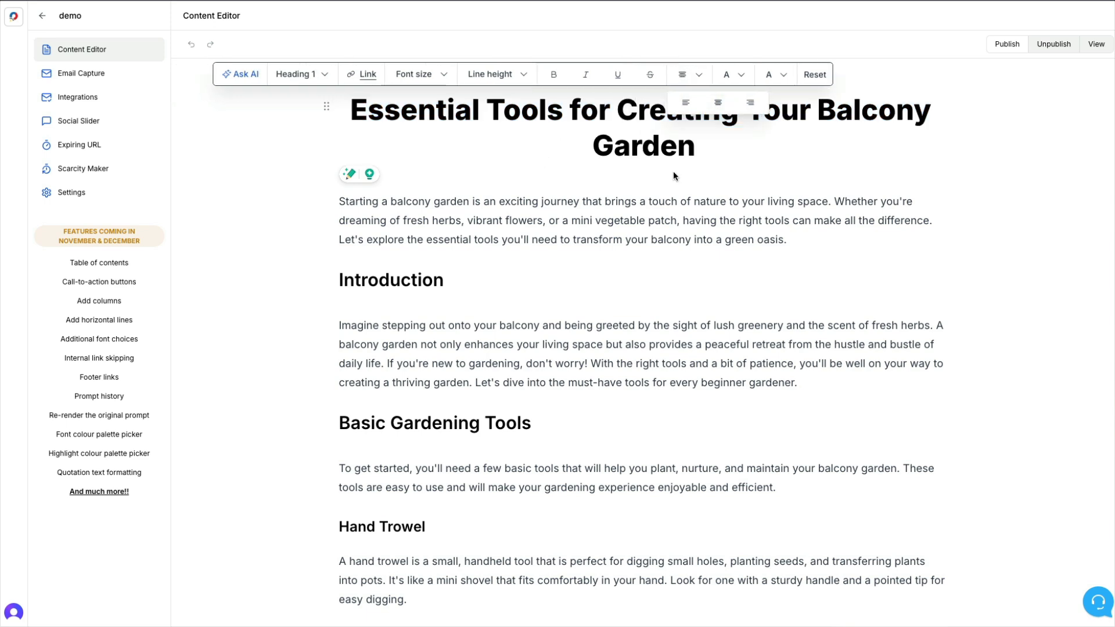
Step: Change the main title's text color to bright blue
left_click(743, 80)
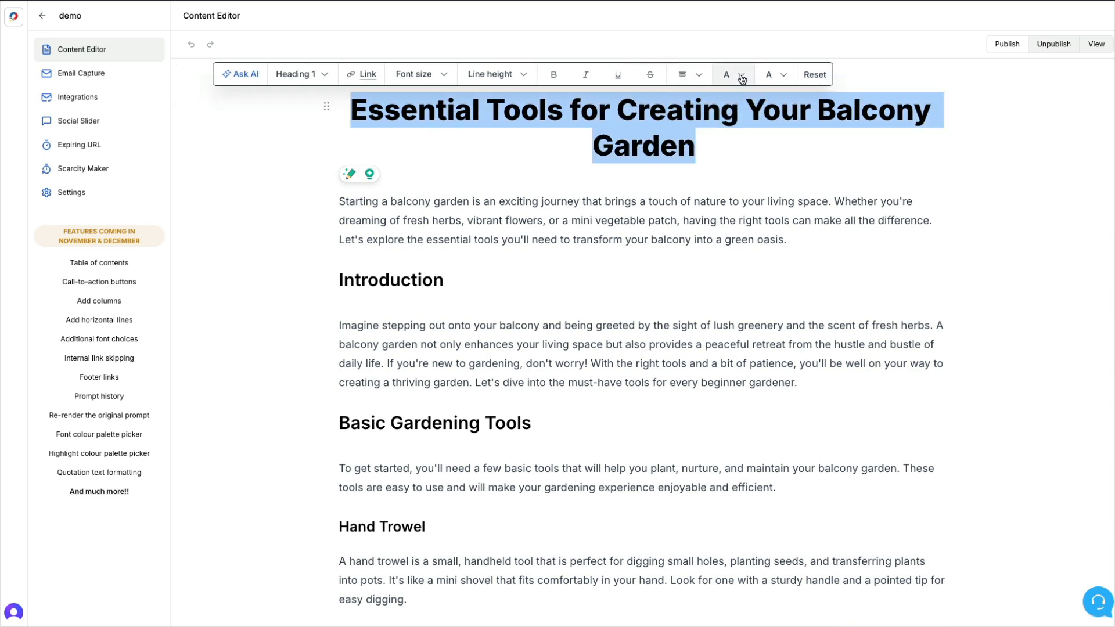
left_click(743, 79)
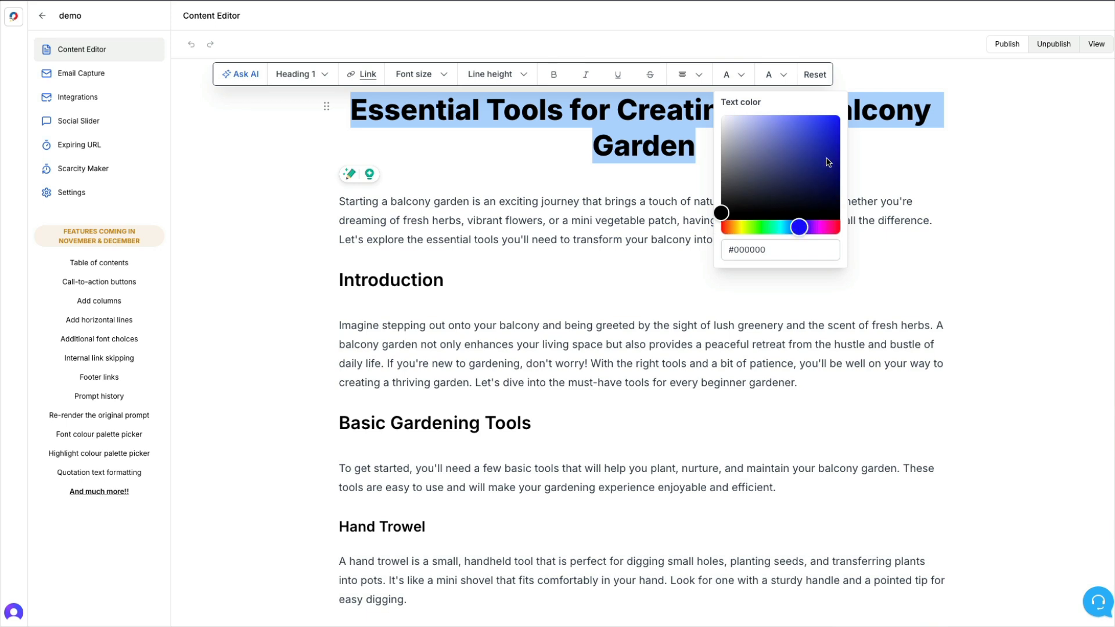
left_click(839, 120)
left_click(909, 155)
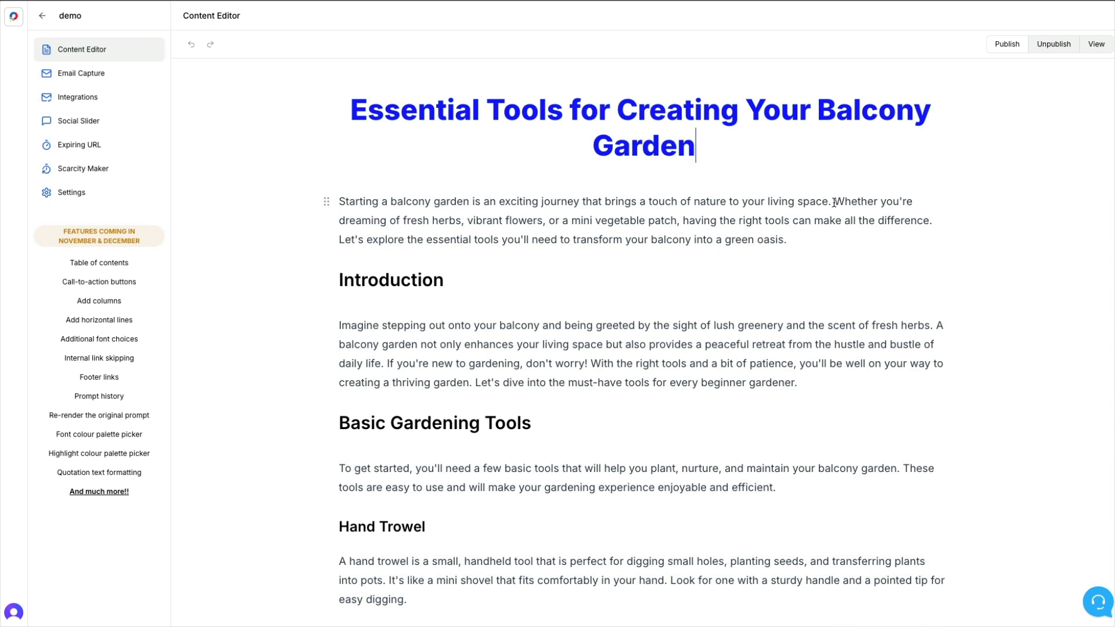
Step: Split the guide's opening paragraph so that "Let's explore the essential tools" starts a new paragraph
left_click(933, 221)
key("Return")
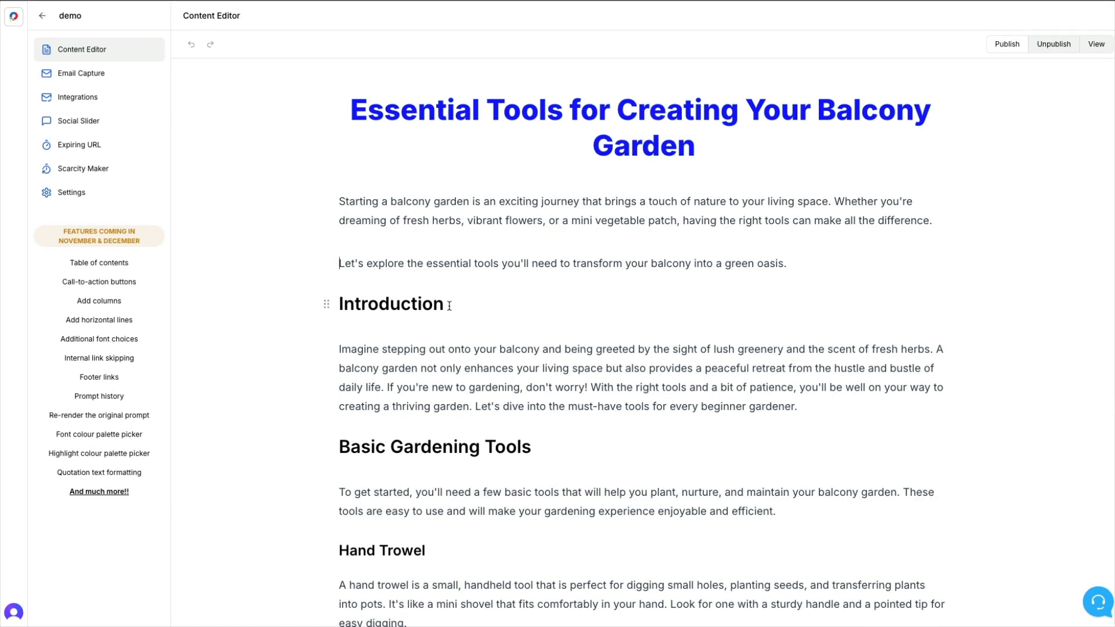
Step: Check the heading levels applied to the "Introduction" and "Hand Trowel" headings
left_click_drag(444, 304, 335, 313)
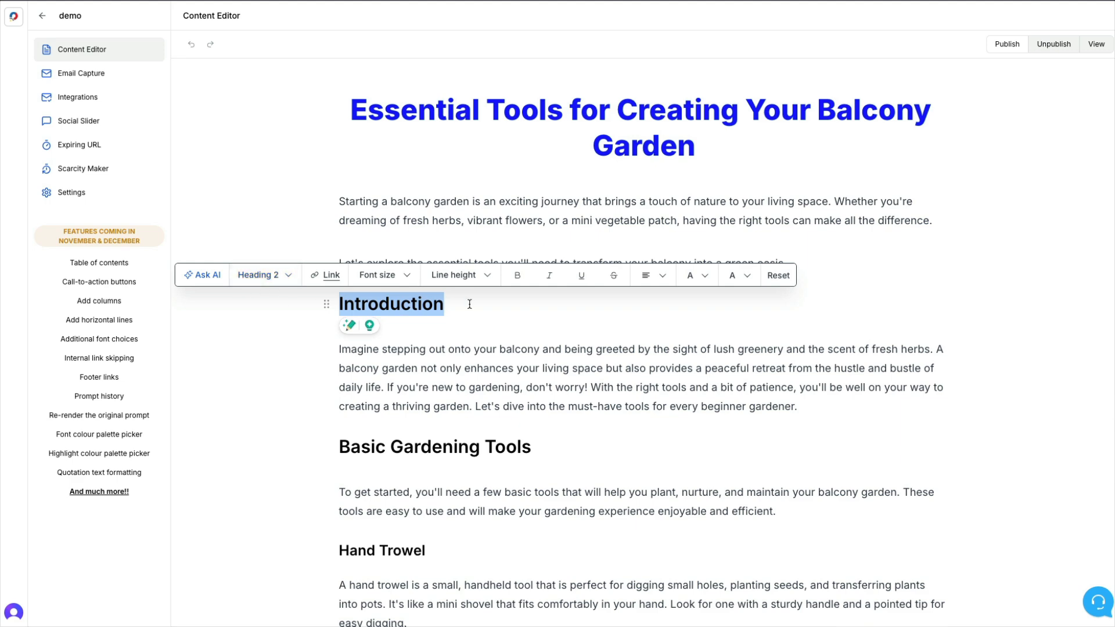
left_click(502, 371)
scroll(521, 408, "down", 5)
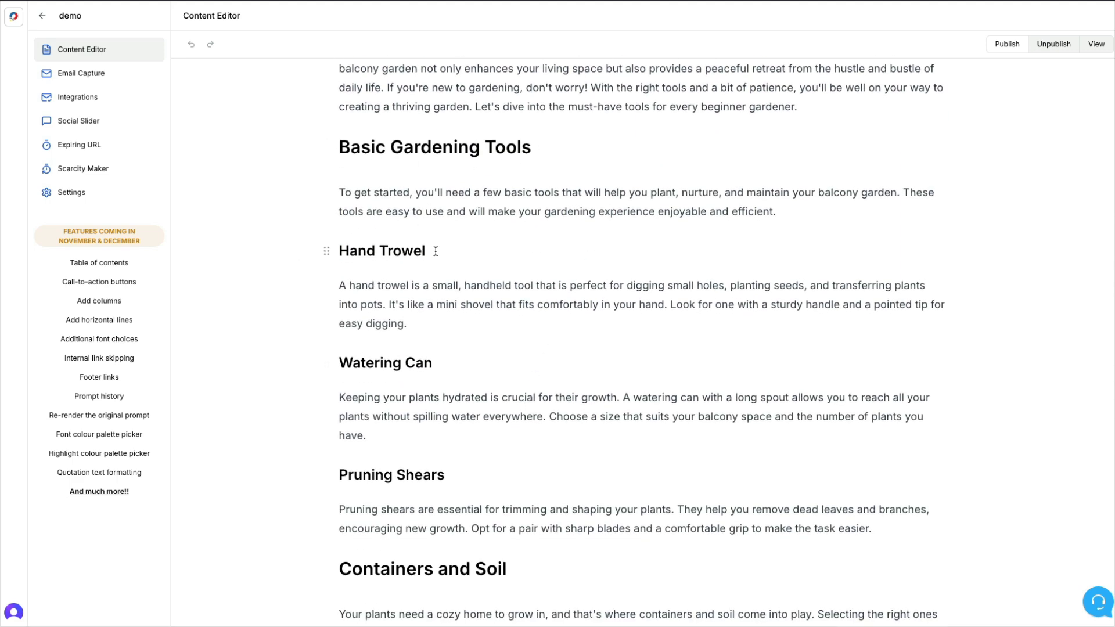
left_click_drag(433, 251, 339, 251)
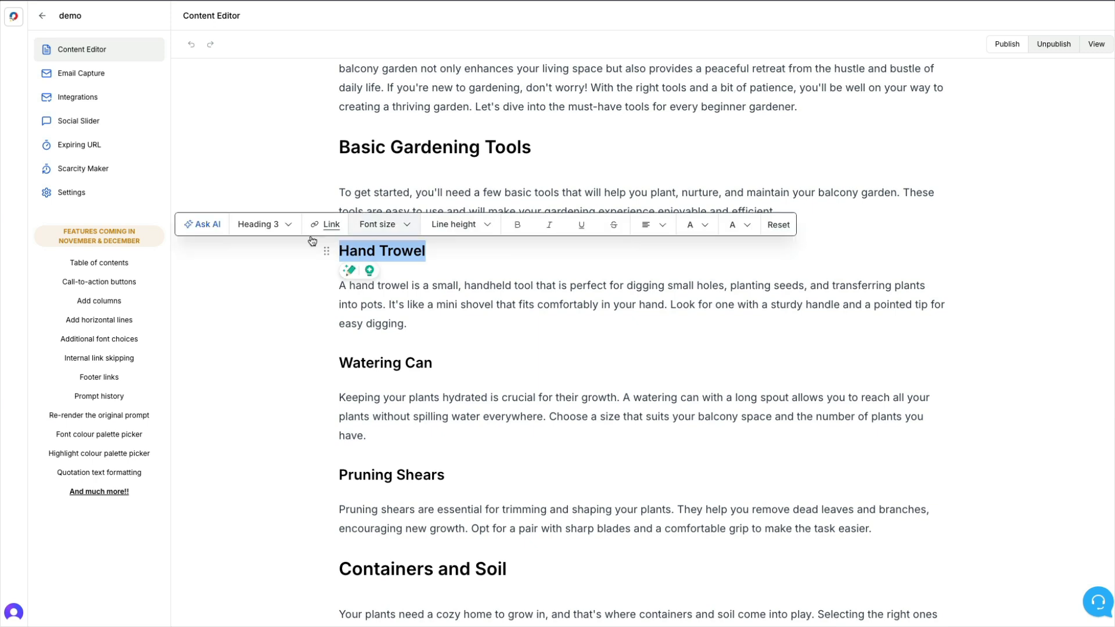
left_click(270, 296)
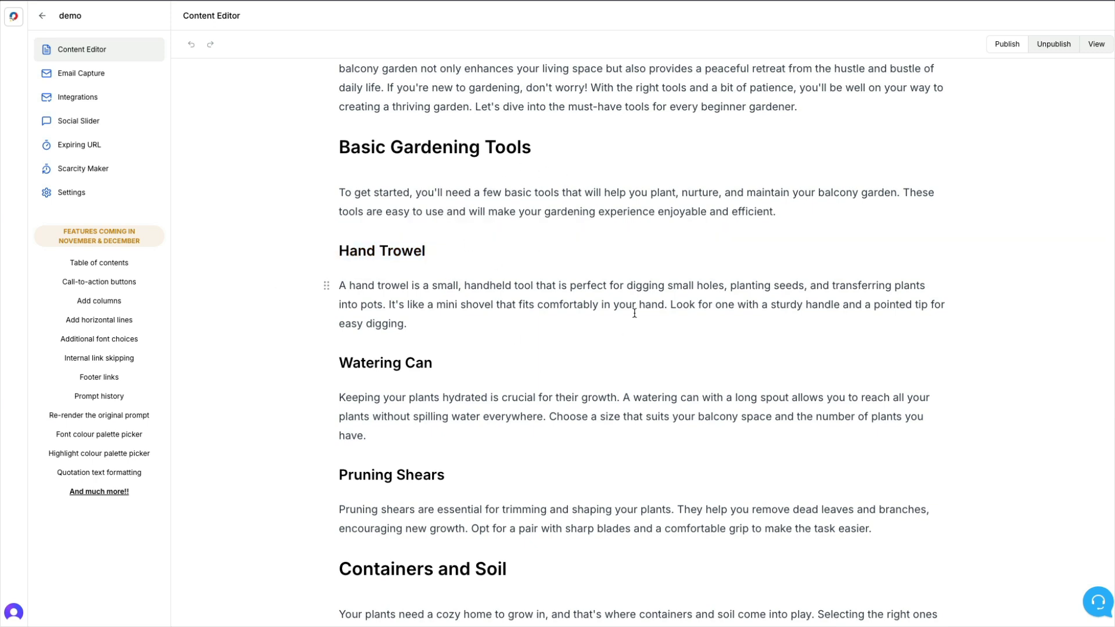
Step: Split the Introduction paragraph so that "If you're new to gardening, don't worry!" starts a new paragraph
scroll(634, 314, "up", 1)
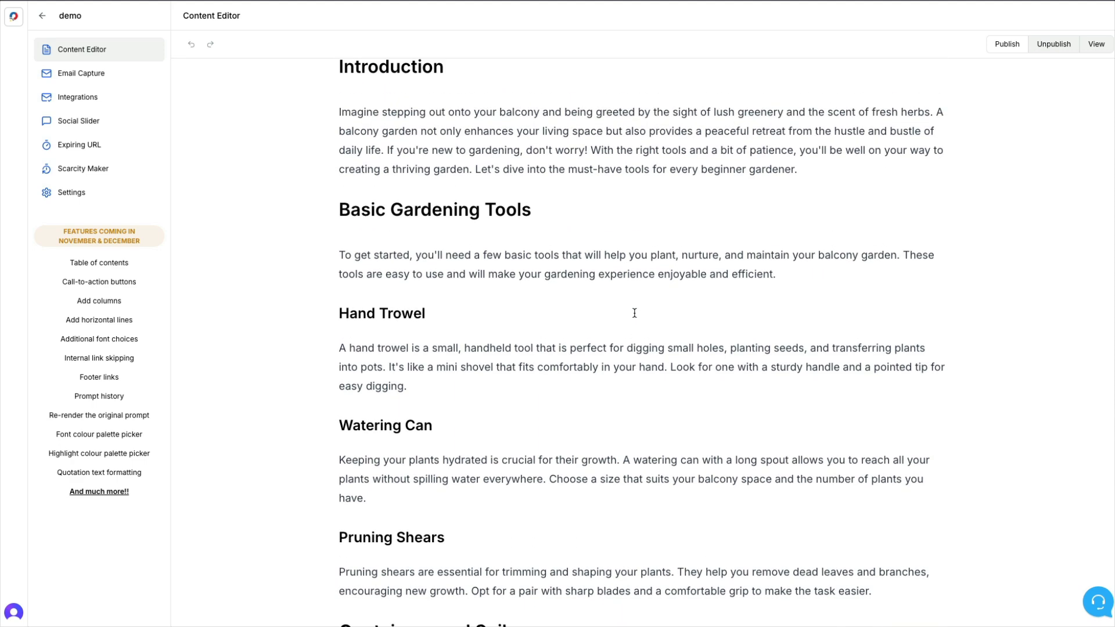
scroll(634, 313, "up", 1)
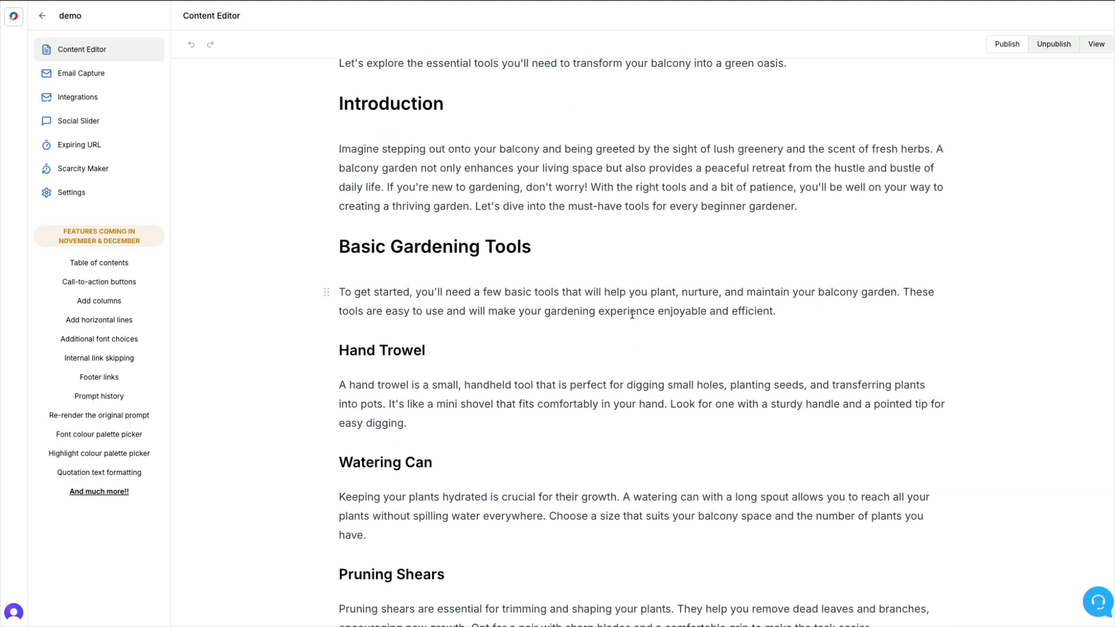
scroll(632, 314, "down", 1)
scroll(632, 314, "down", 2)
scroll(631, 315, "up", 3)
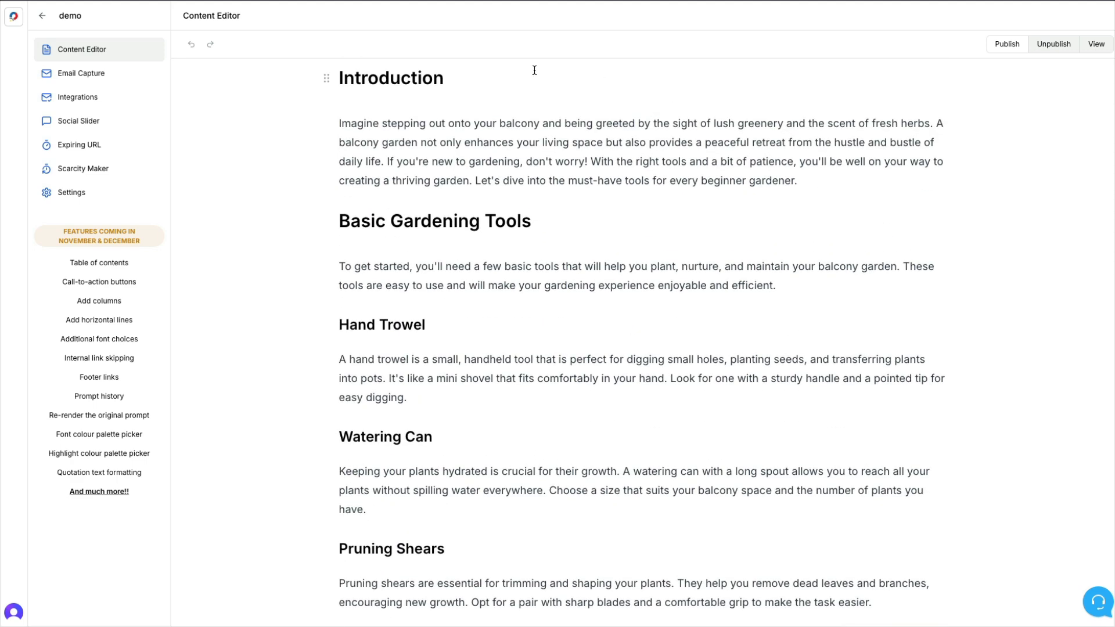
left_click(388, 164)
key("Return")
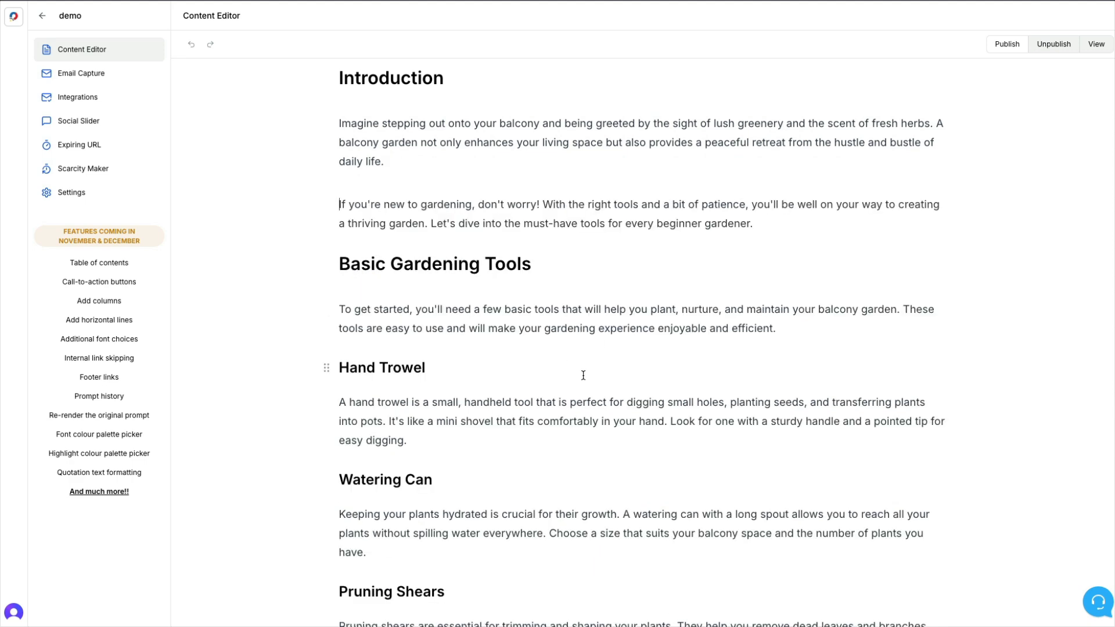
Step: Convert the paragraphs under the Hand Trowel and Watering Can headings to bullet lists
scroll(583, 375, "down", 2)
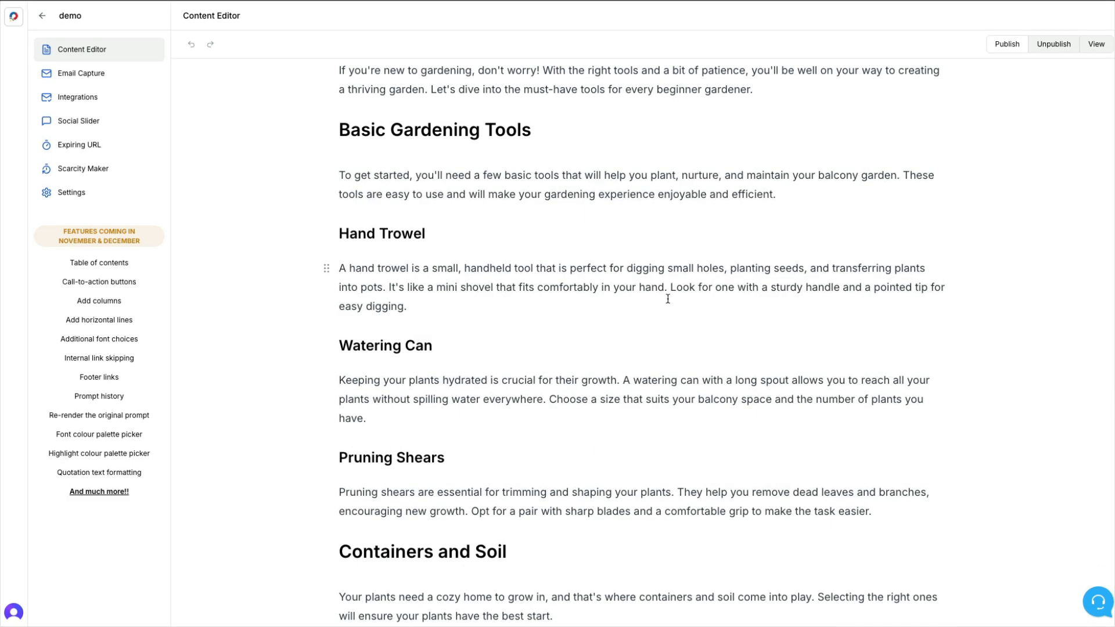
left_click_drag(415, 310, 342, 269)
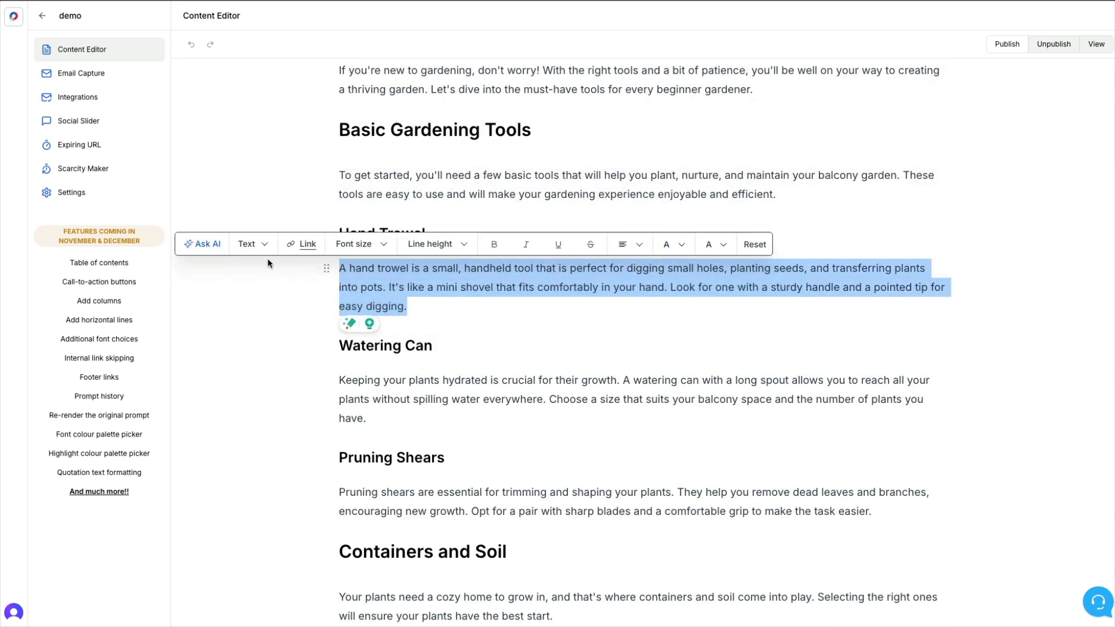
left_click(247, 247)
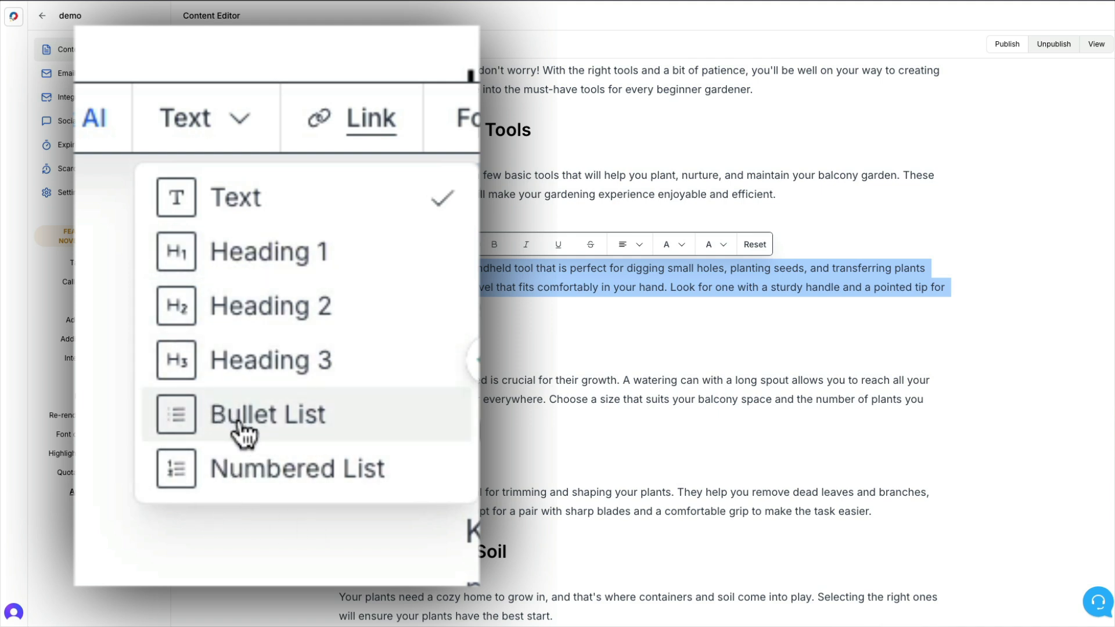
left_click(239, 424)
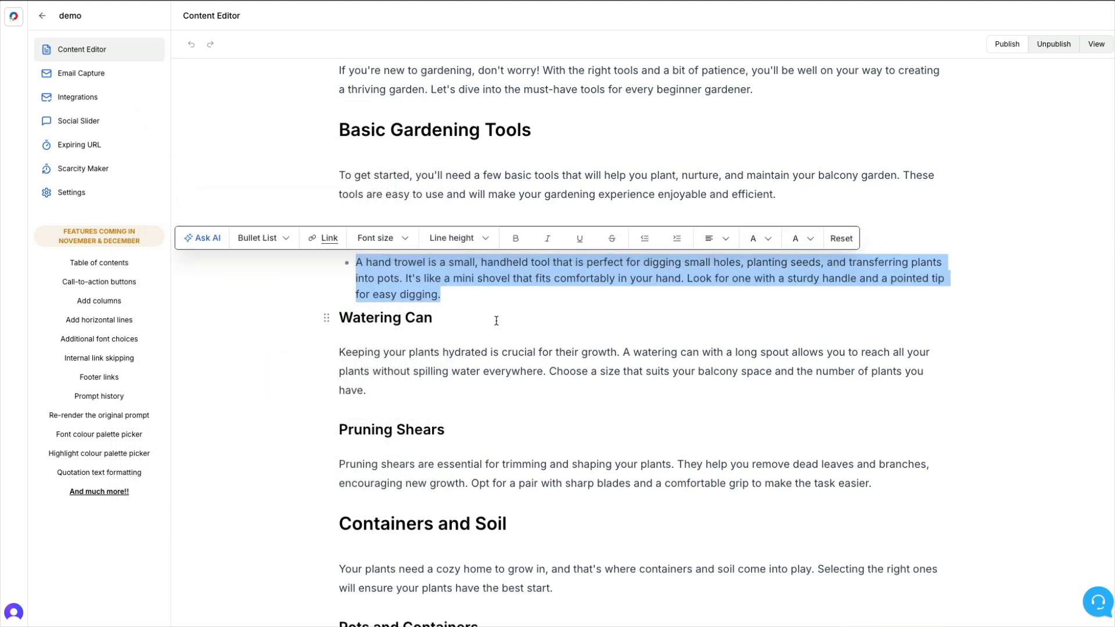
left_click(497, 320)
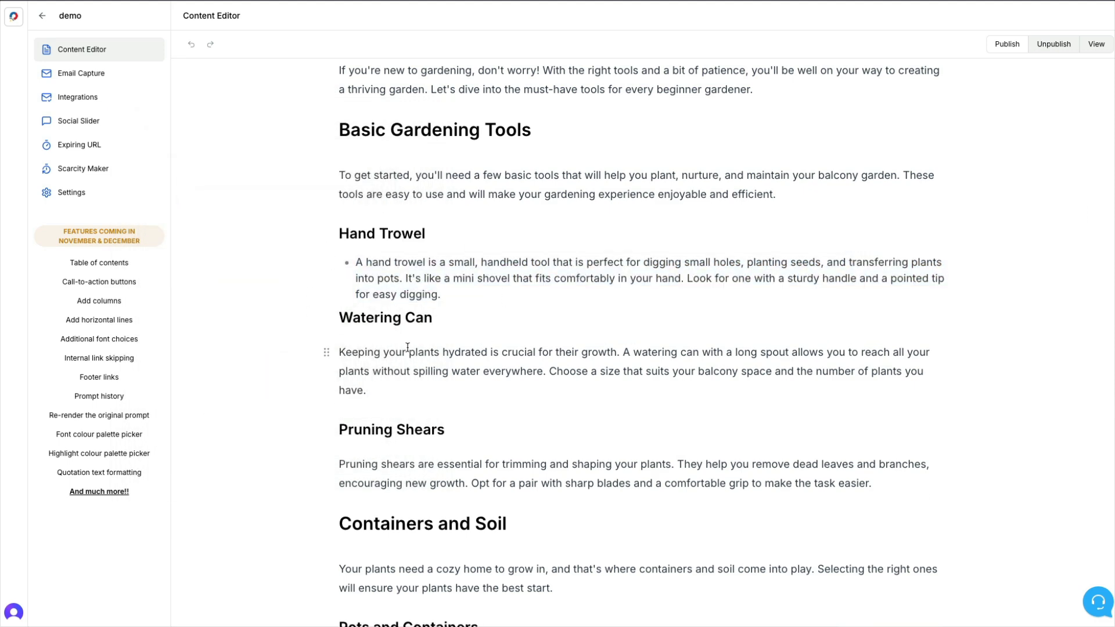
scroll(612, 453, "down", 3)
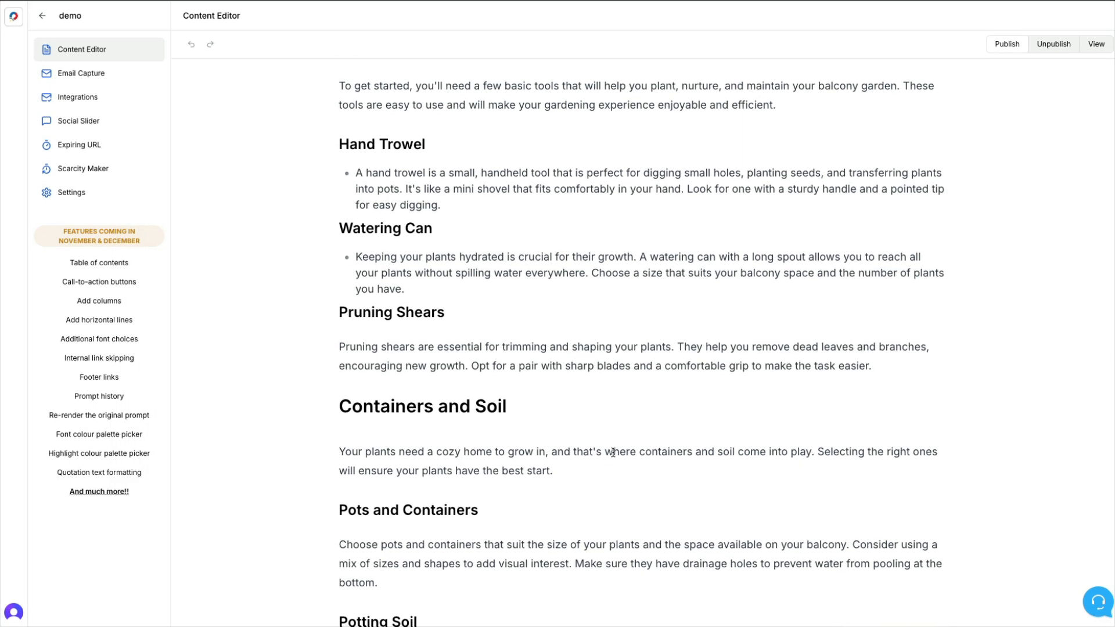
scroll(613, 453, "down", 2)
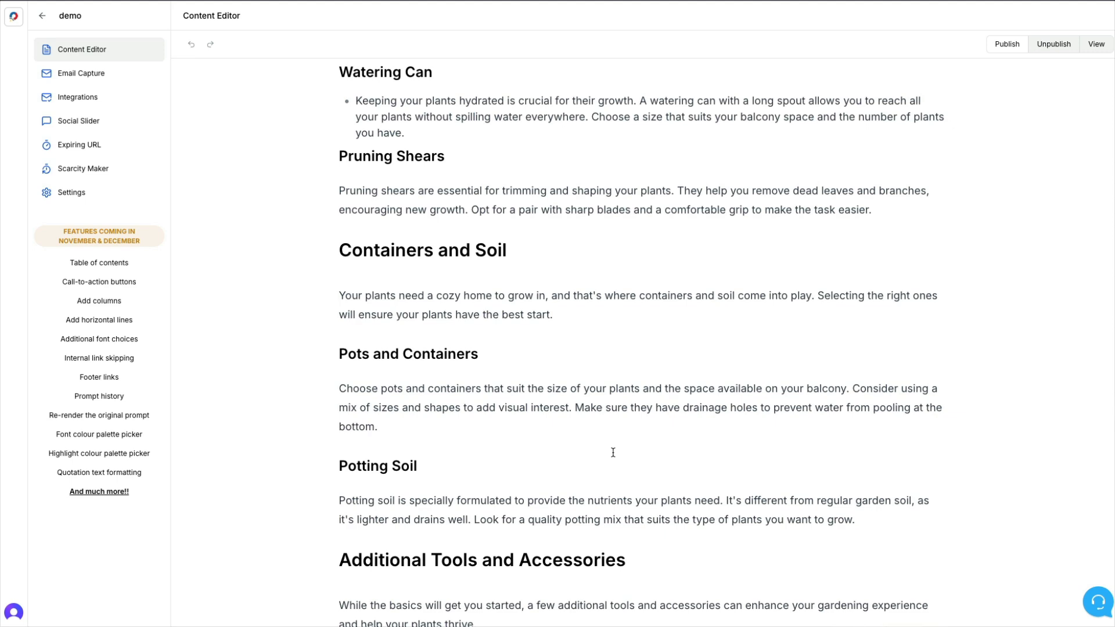
Step: Insert the image "course images (10).png" from Downloads on a new line before the "Let's explore the essential tools" paragraph
scroll(613, 453, "up", 10)
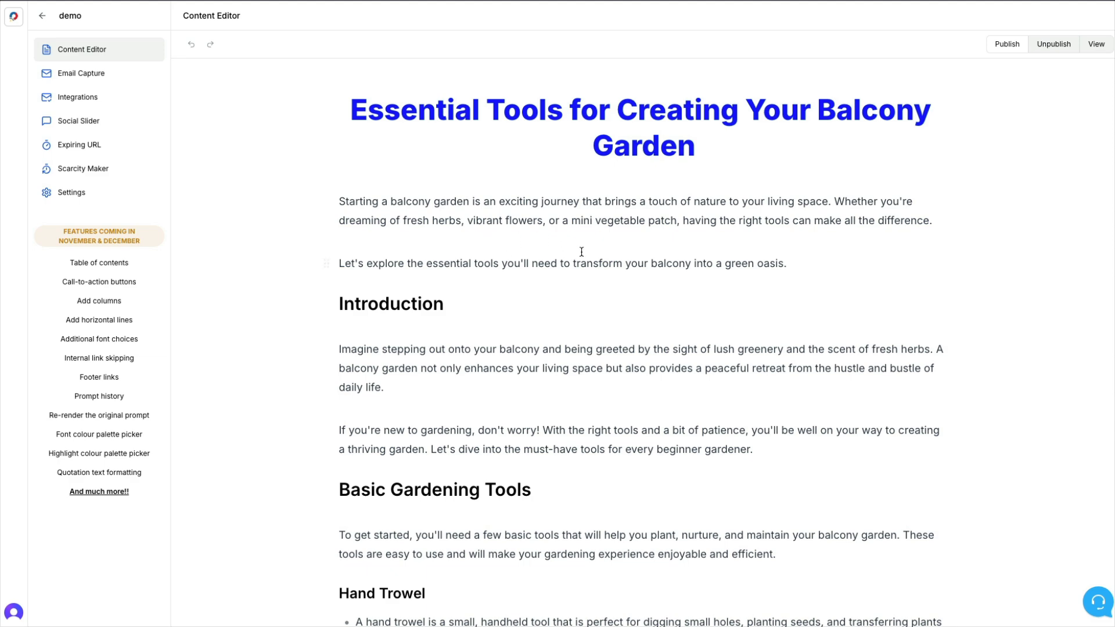
left_click(937, 225)
key("Return")
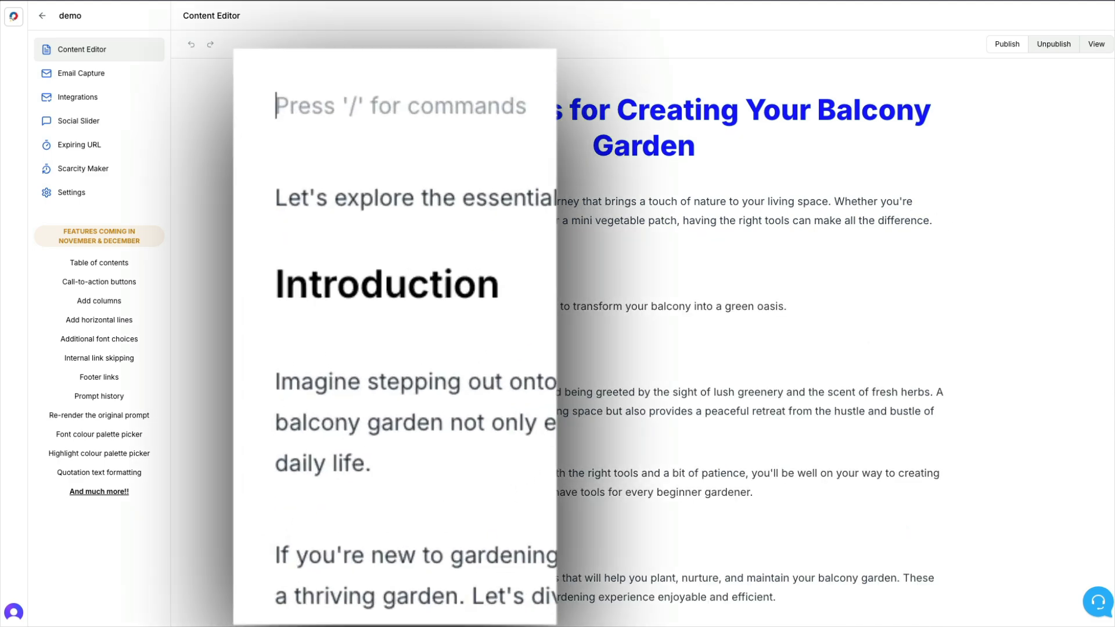
type("/")
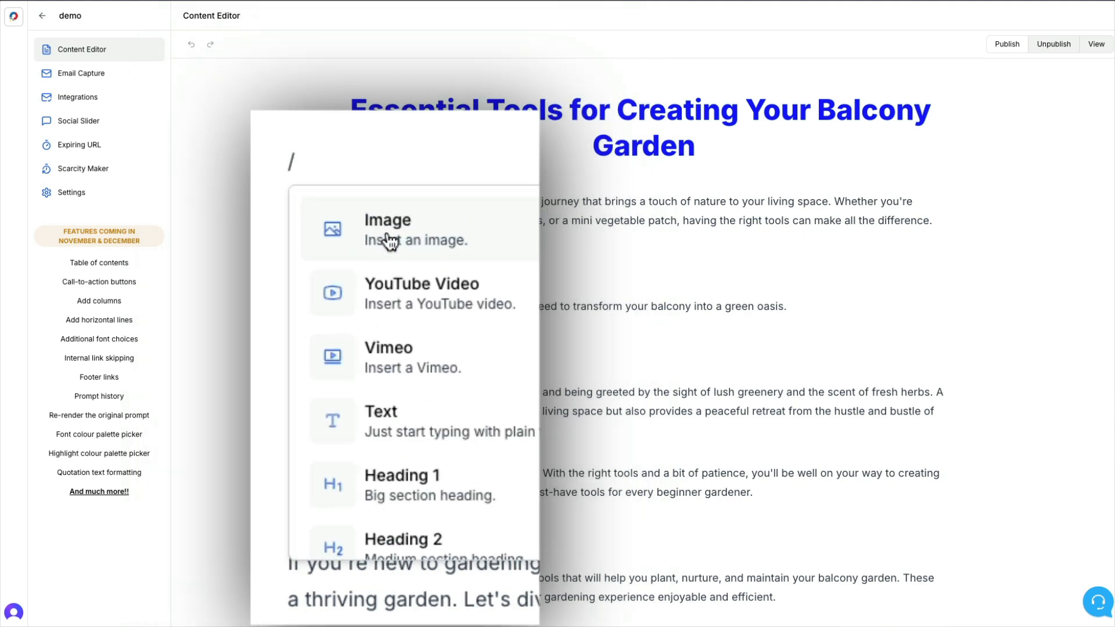
left_click(391, 372)
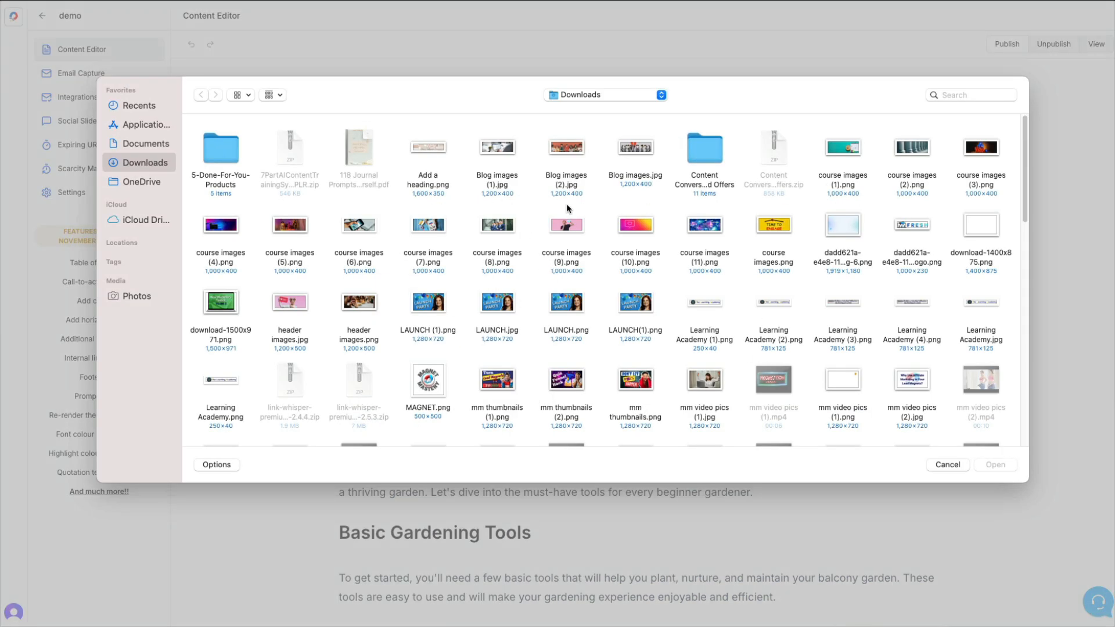
left_click(636, 229)
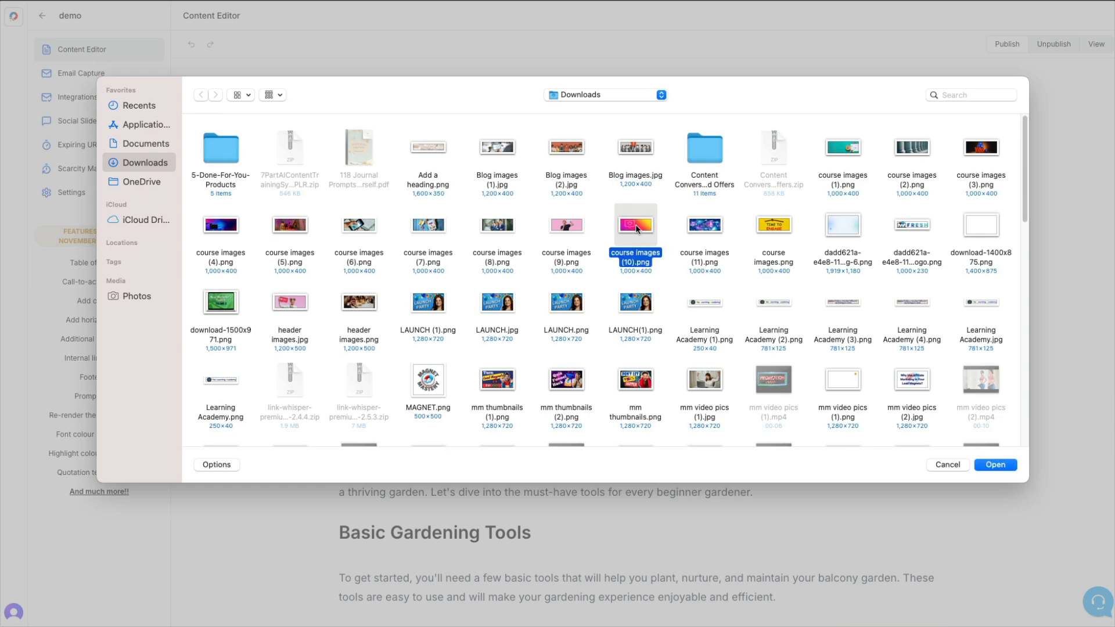
left_click(994, 467)
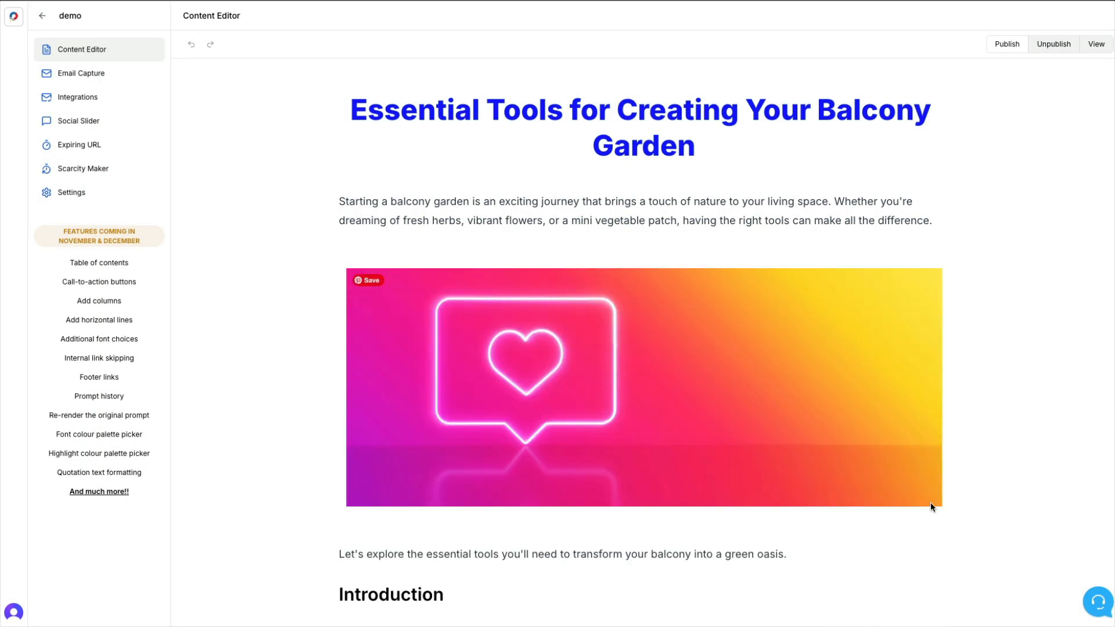
scroll(931, 503, "down", 2)
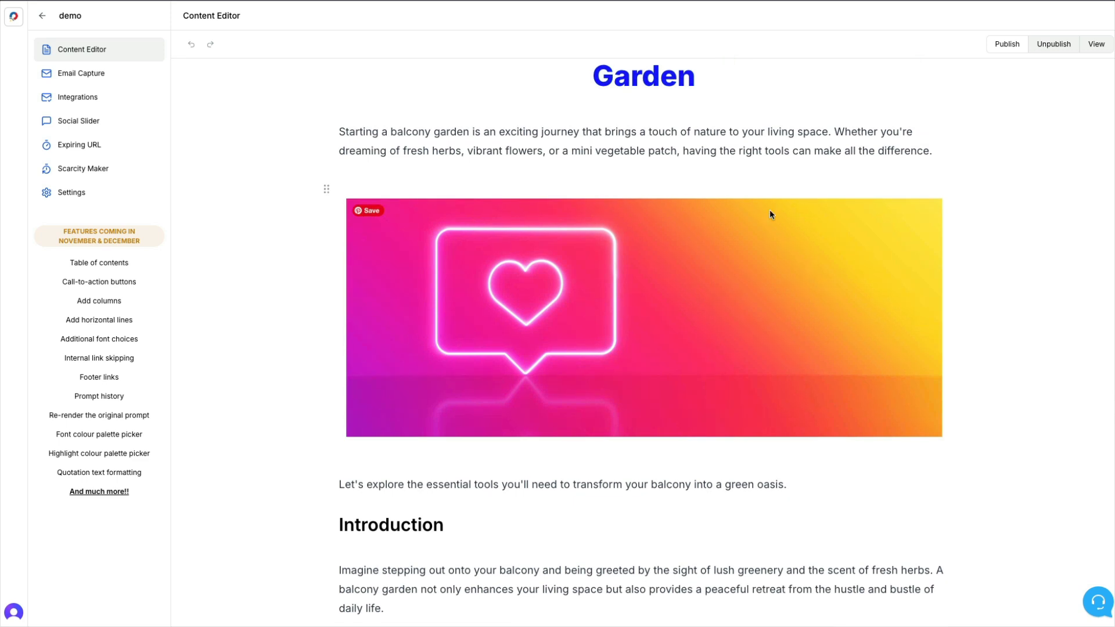
scroll(656, 133, "up", 2)
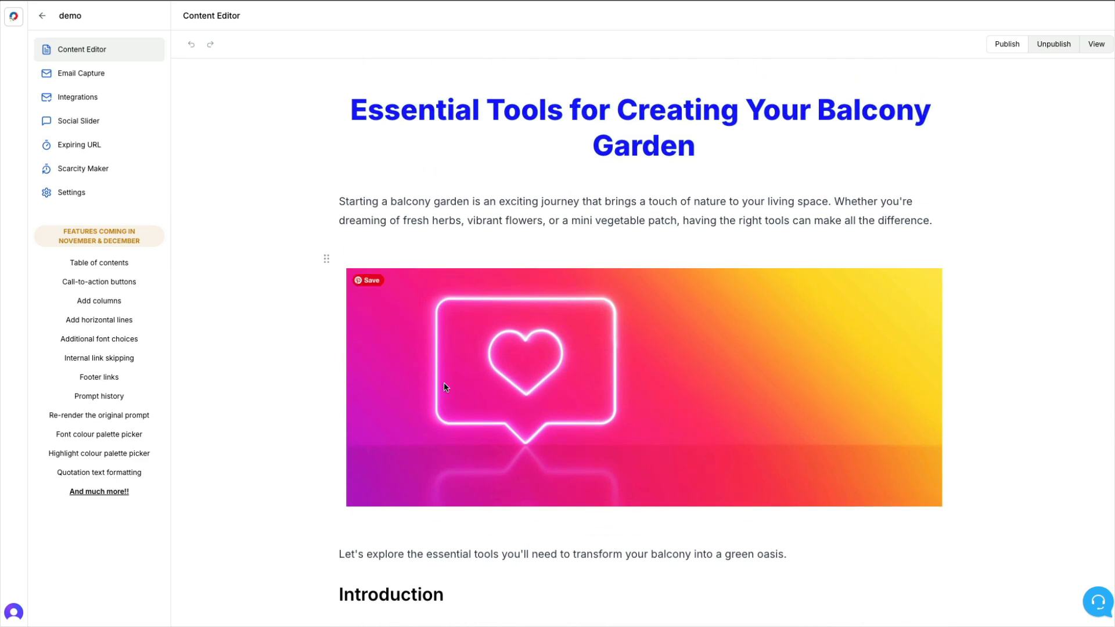
Step: Add a line below the "Let's explore the essential tools" paragraph and look through the block types that can be inserted there
left_click(799, 557)
key("Return")
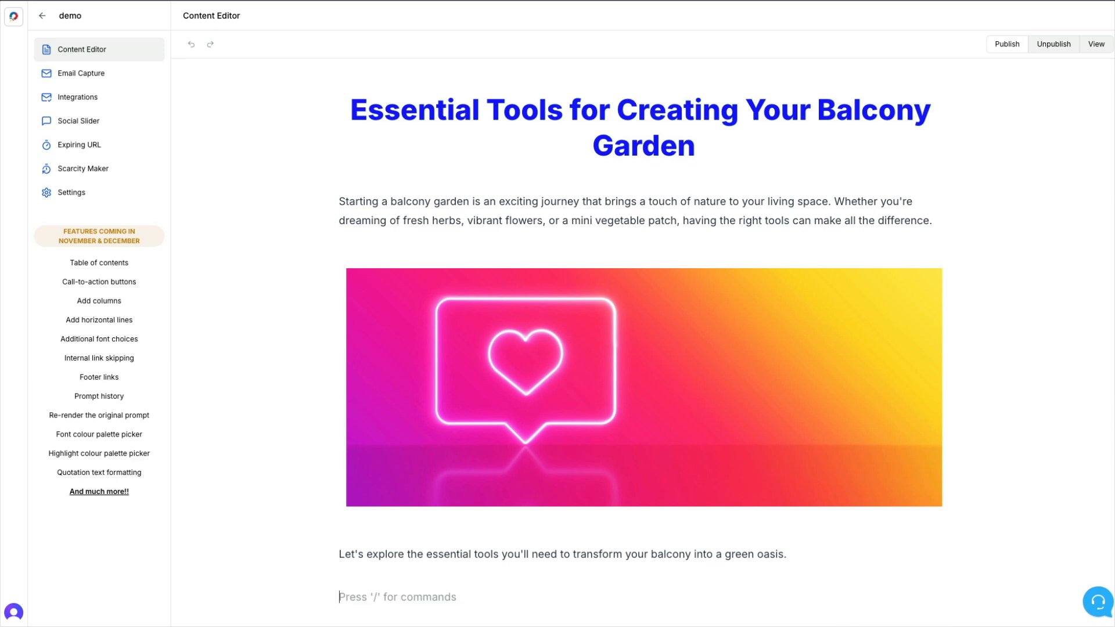
type("/")
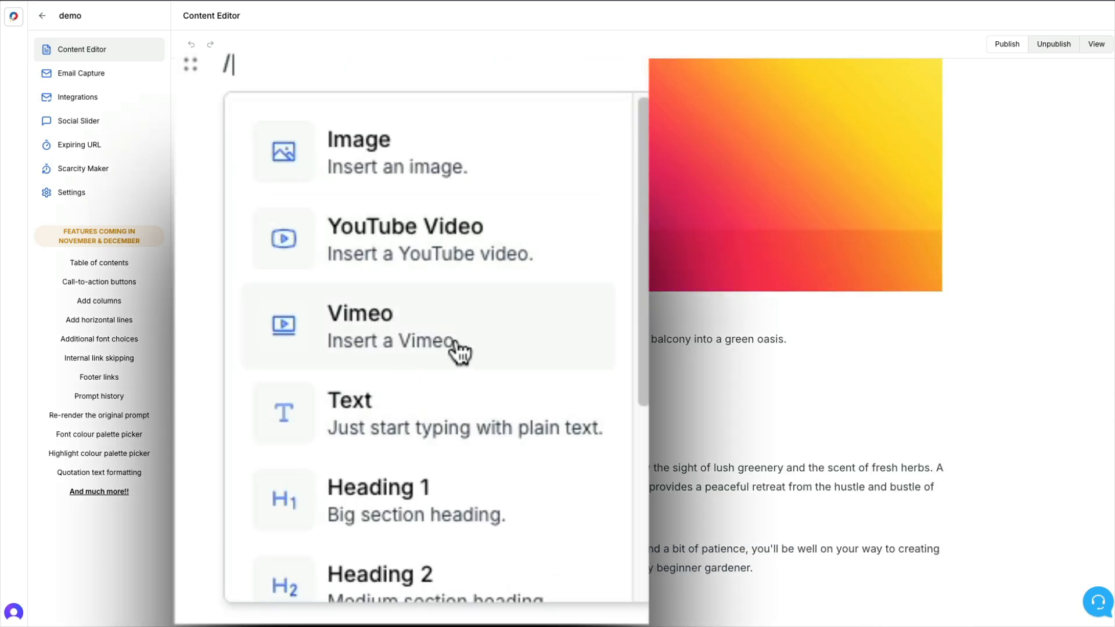
scroll(459, 349, "down", 3)
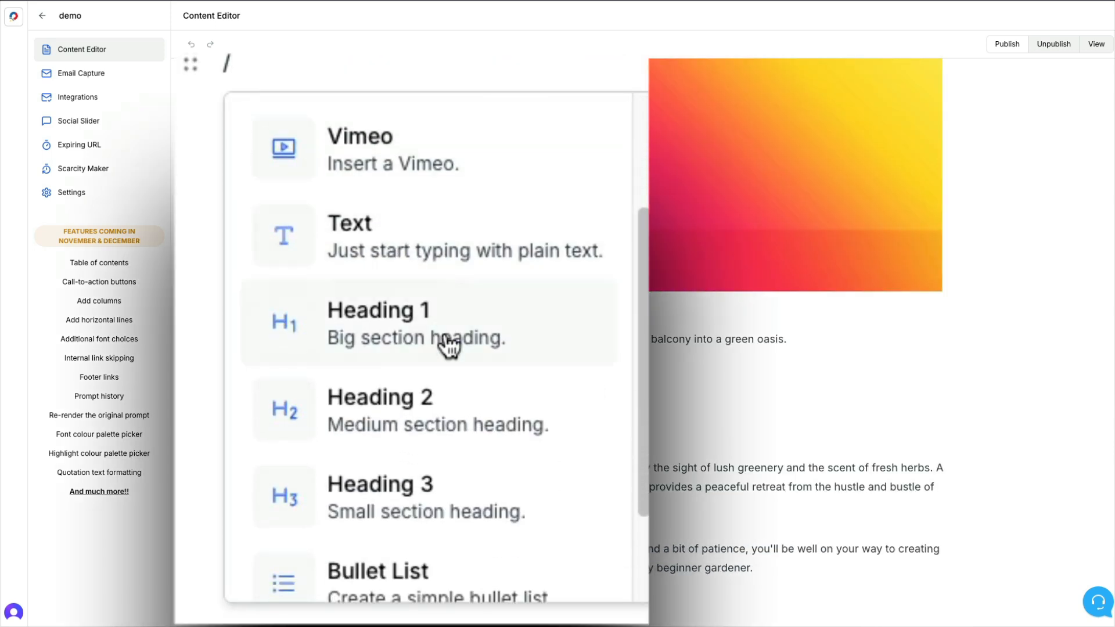
scroll(447, 349, "down", 2)
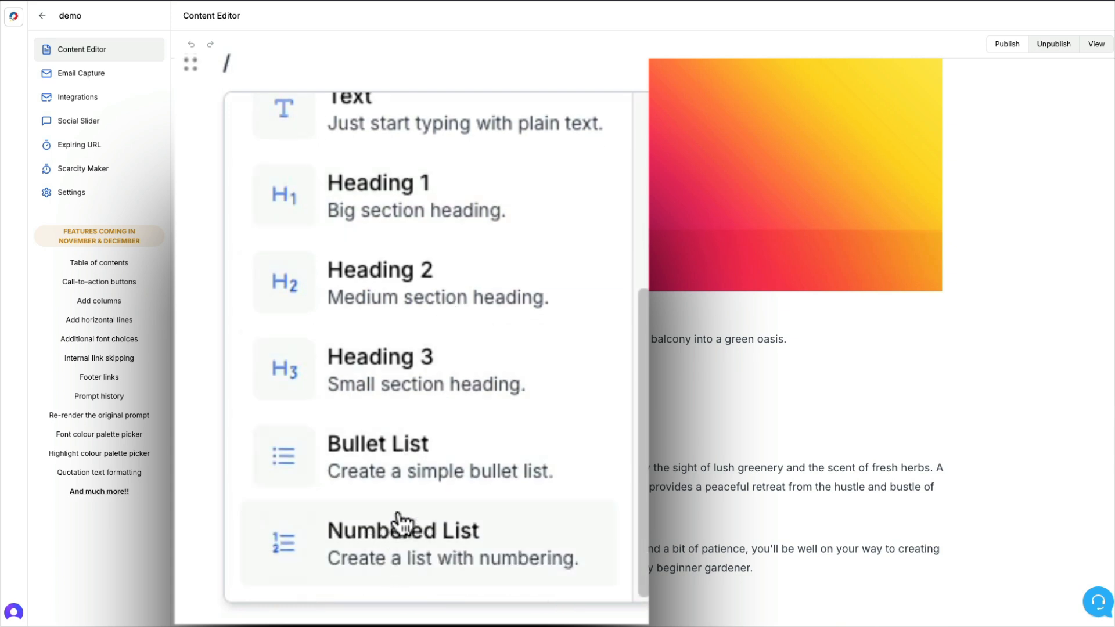
left_click(669, 417)
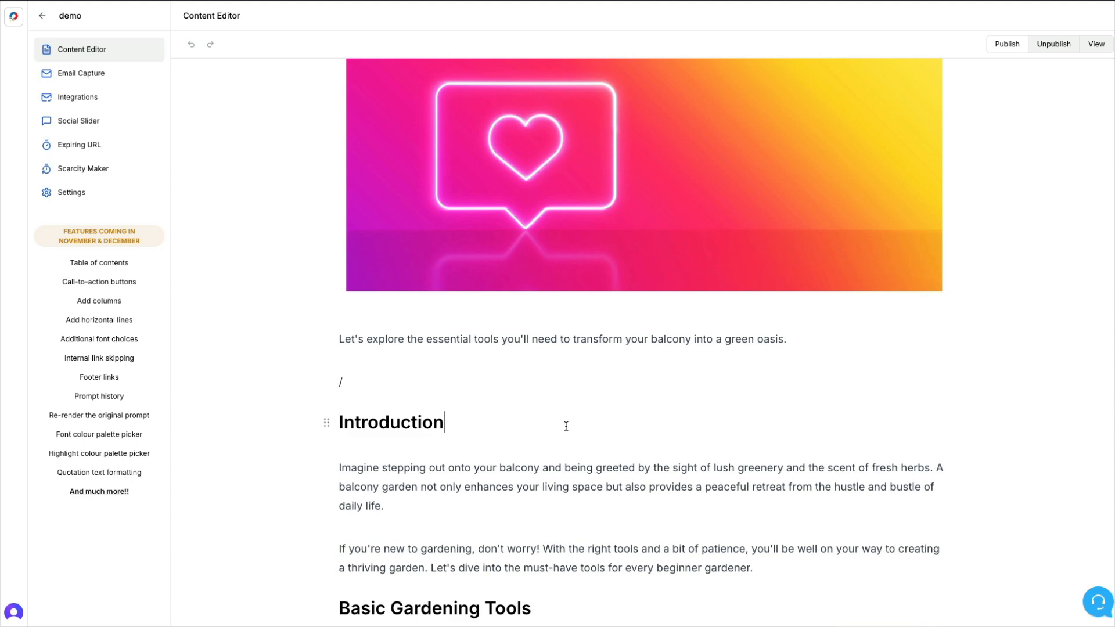
scroll(566, 427, "down", 7)
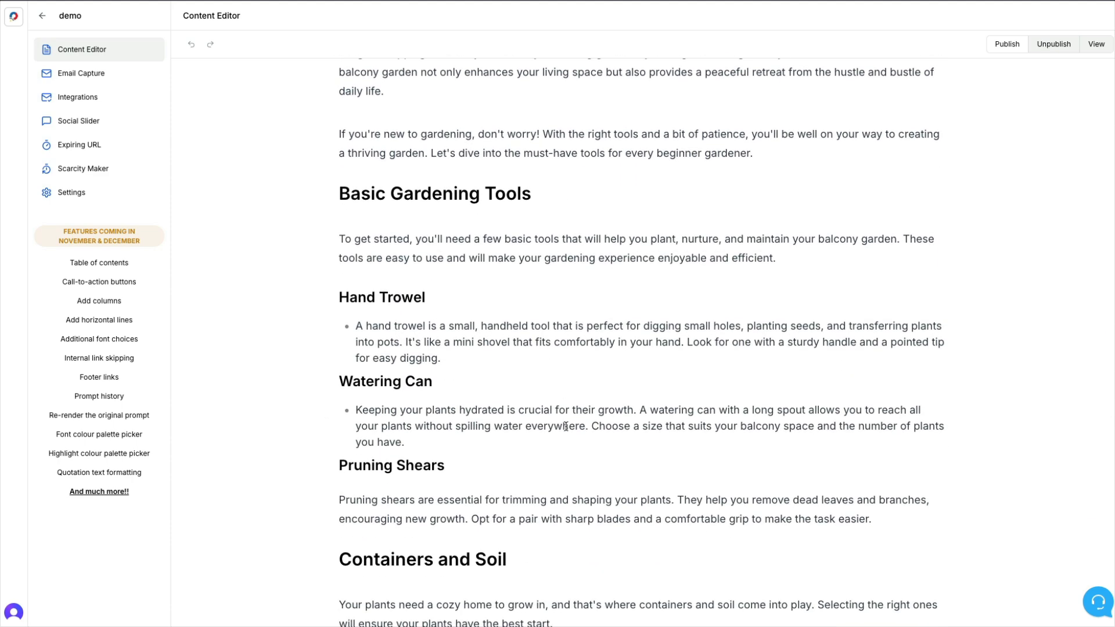
scroll(566, 427, "down", 4)
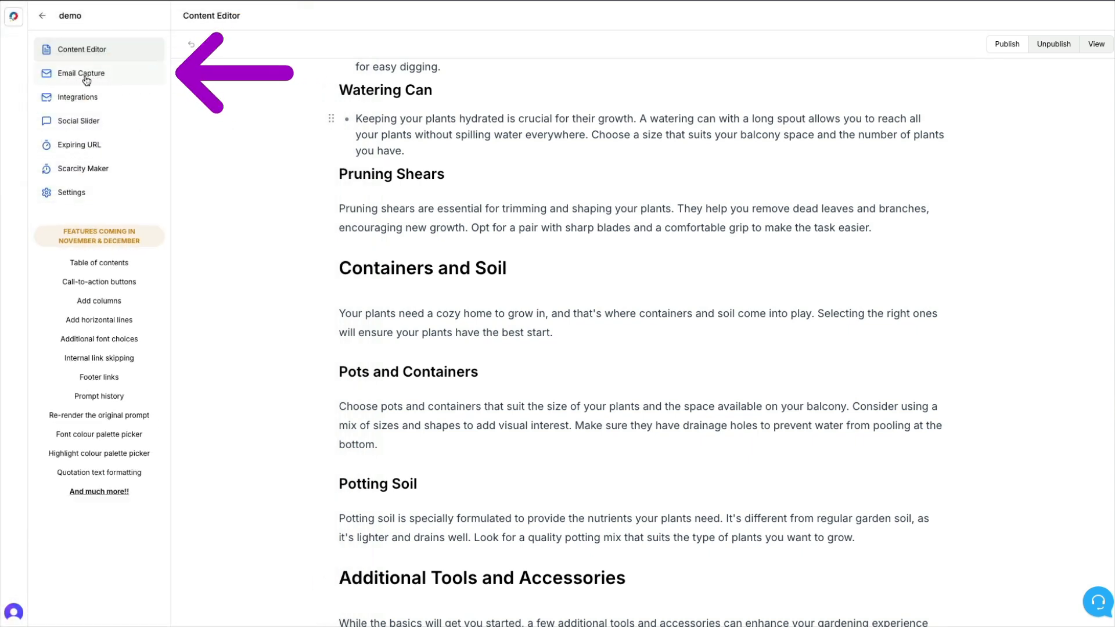
Step: Open the email capture editor, preview the eBook Style template, and set the form's template to Blurred Button
left_click(59, 79)
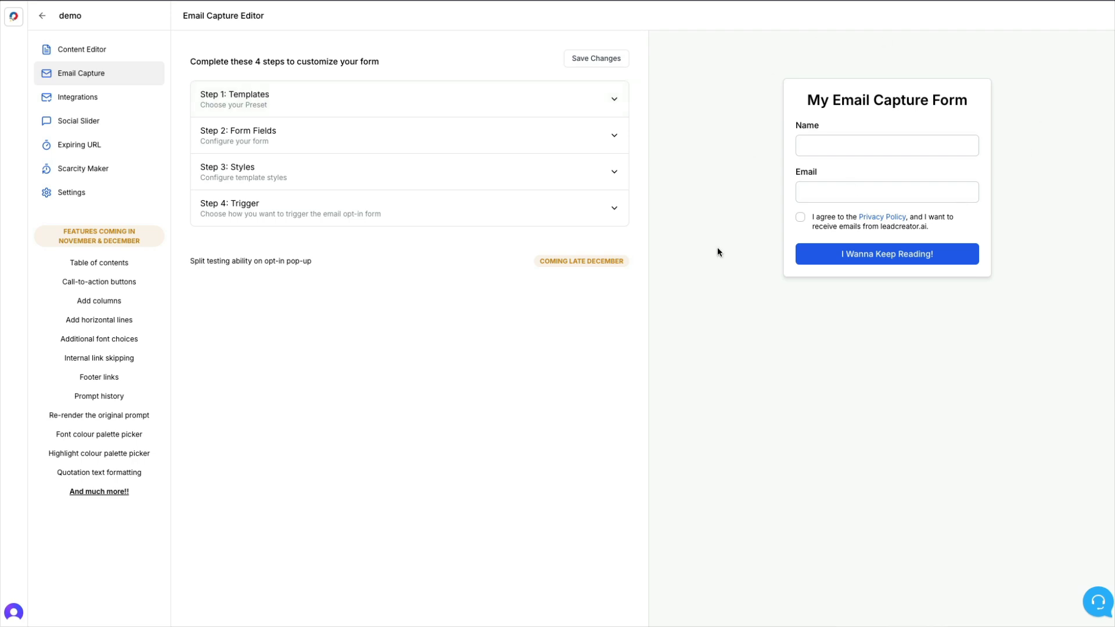
left_click(374, 110)
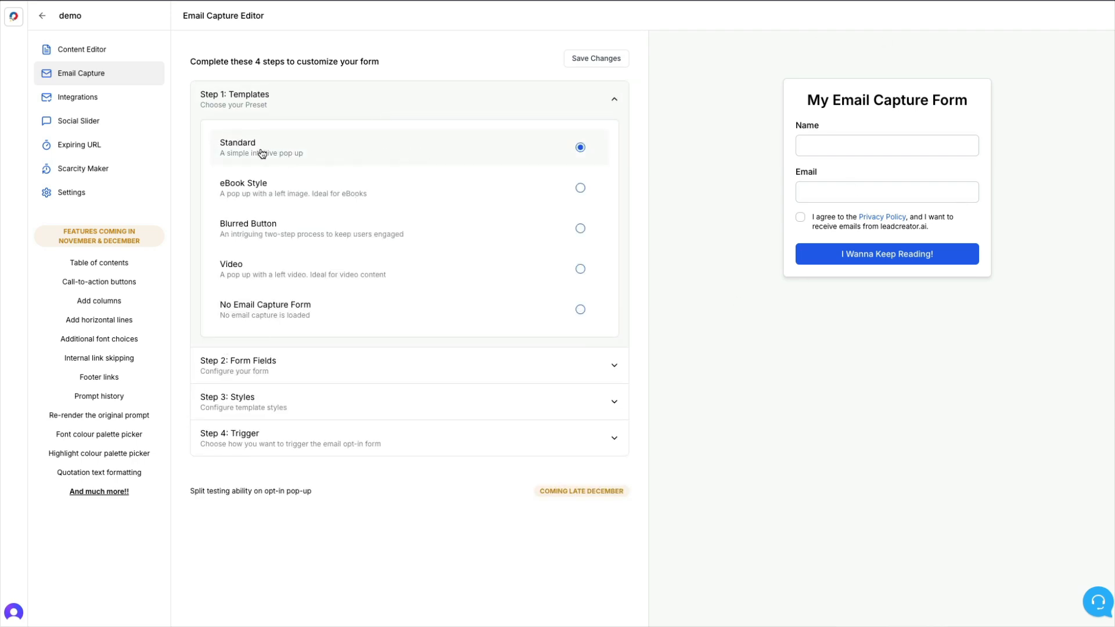
left_click(581, 189)
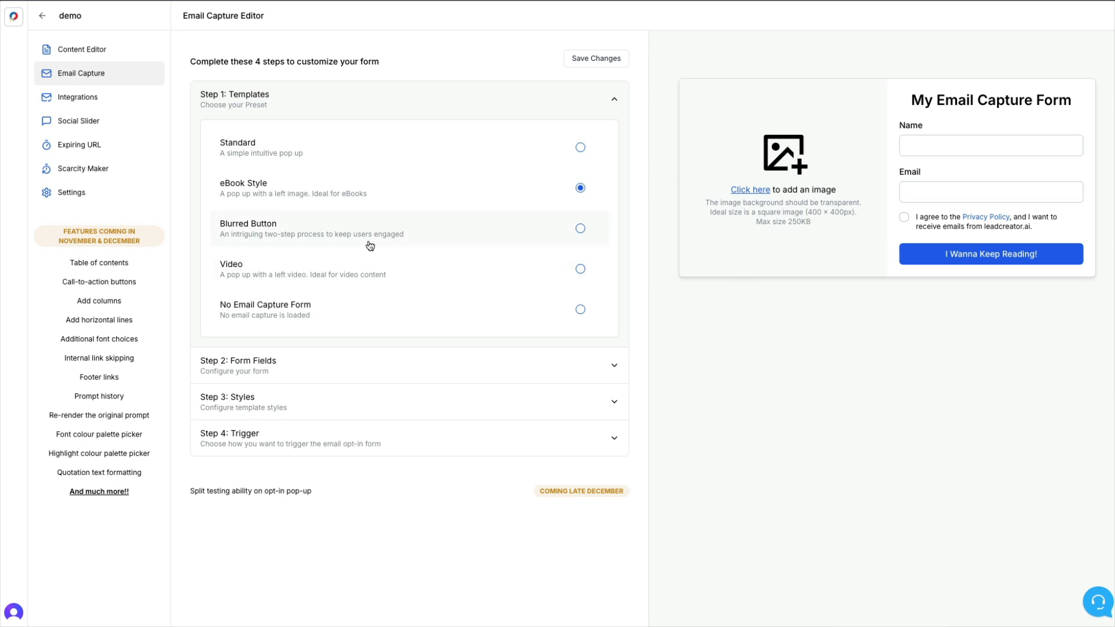
left_click(590, 231)
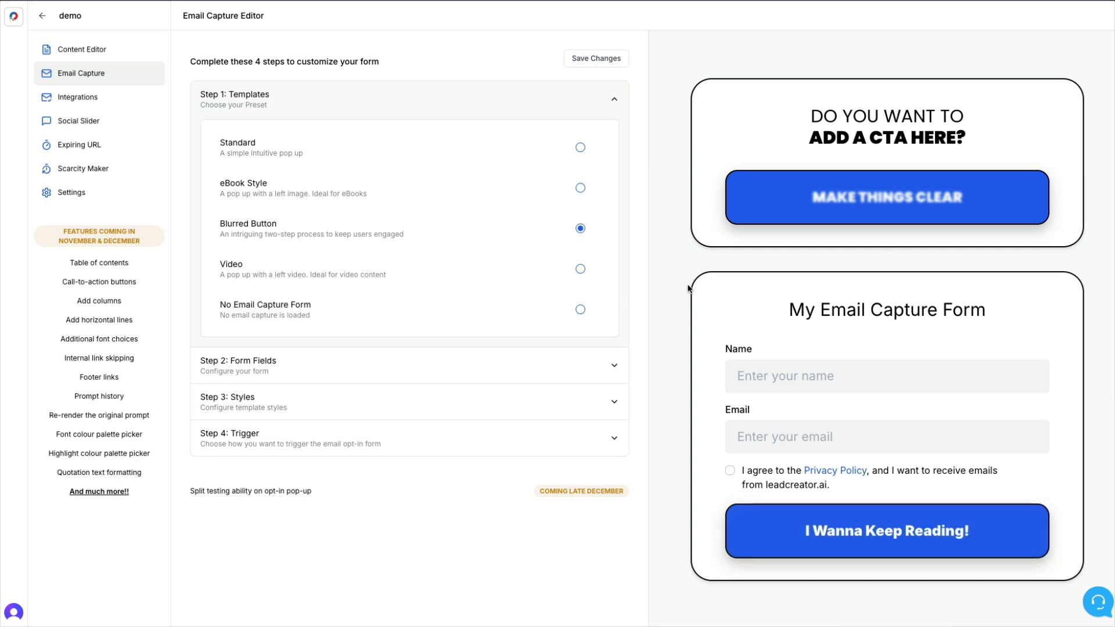
Step: Preview the Video and No Email Capture Form templates, and set the form's template to Standard
left_click(581, 270)
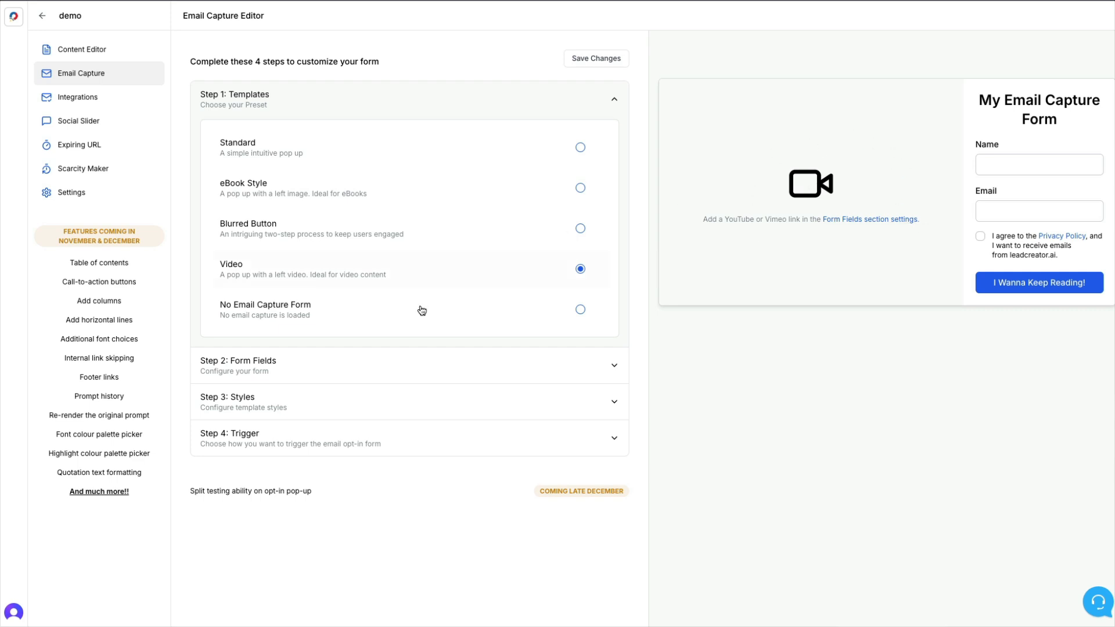
left_click(581, 312)
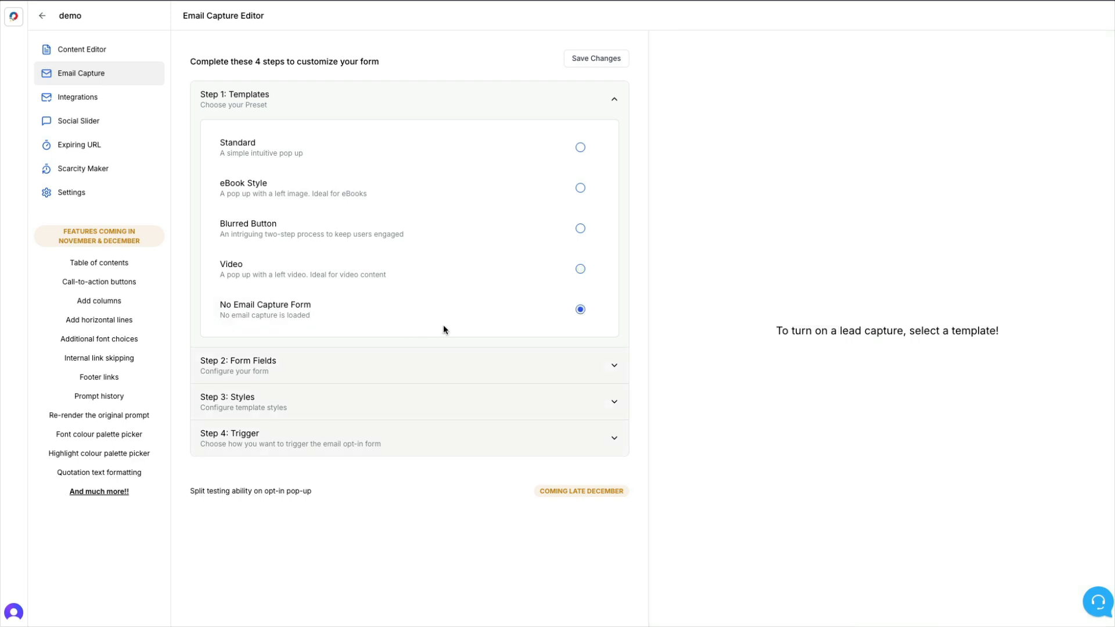
left_click(582, 149)
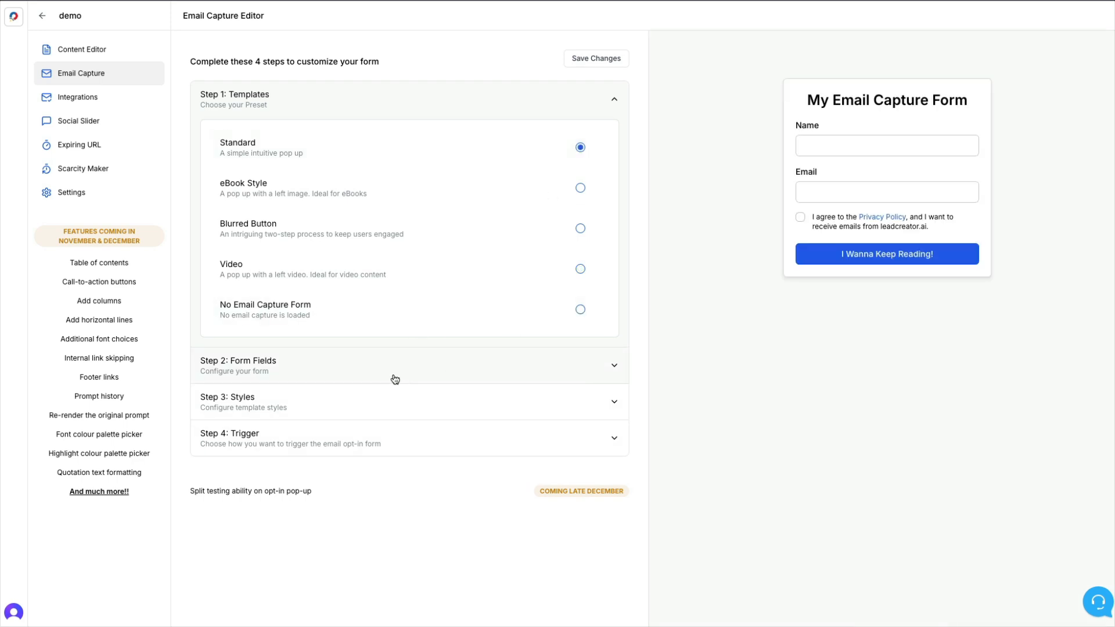
Step: Set the title of the Standard email capture form to "sergfbvhuhbc" in the form fields
left_click(423, 367)
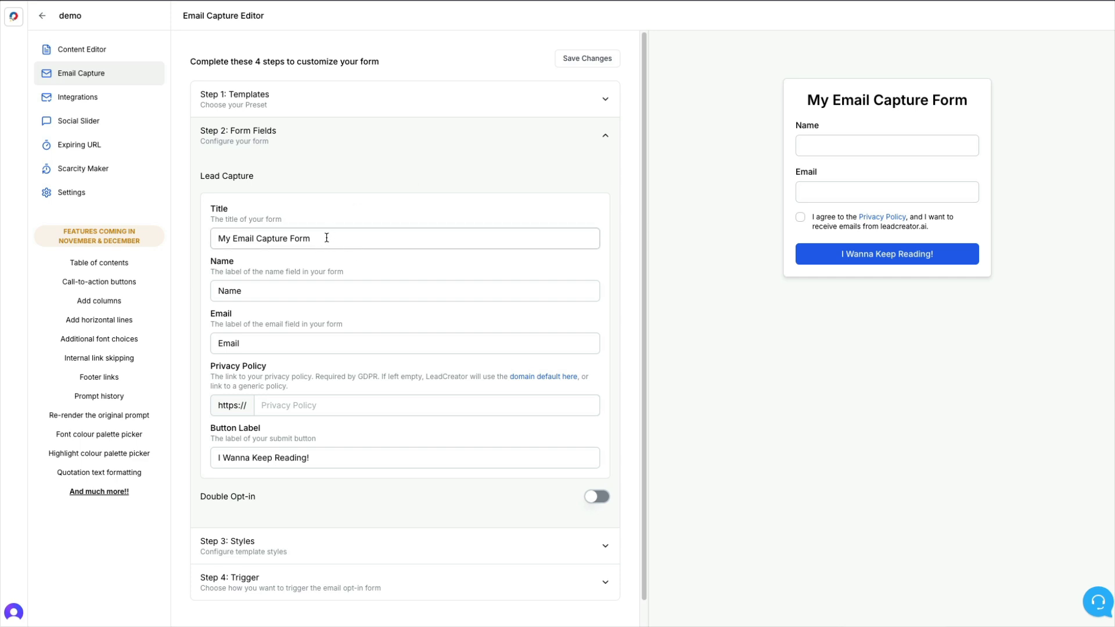
left_click_drag(327, 237, 204, 241)
type("gfbvhuhbc")
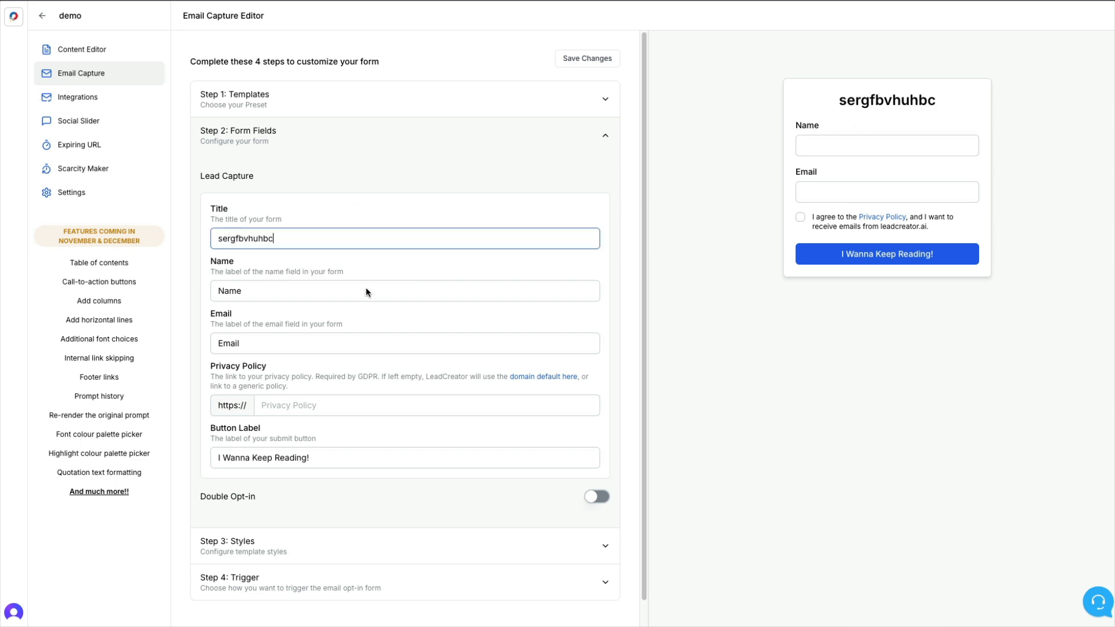
Step: Switch the form's template to Blurred Button and set its CTA title to "sftgbfgcv"
left_click(593, 100)
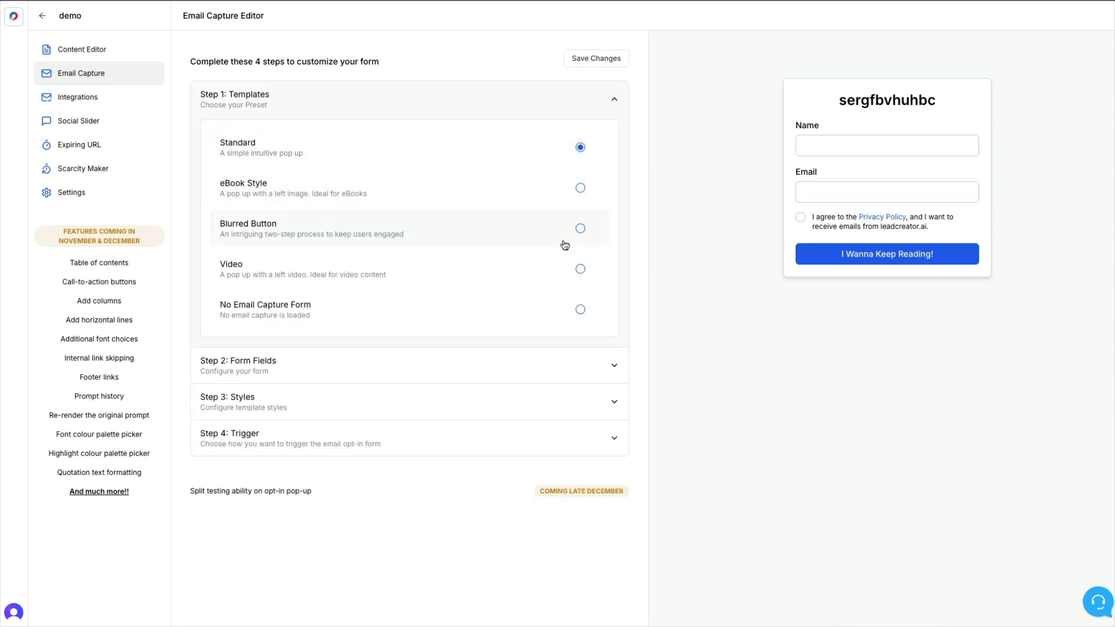
left_click(580, 228)
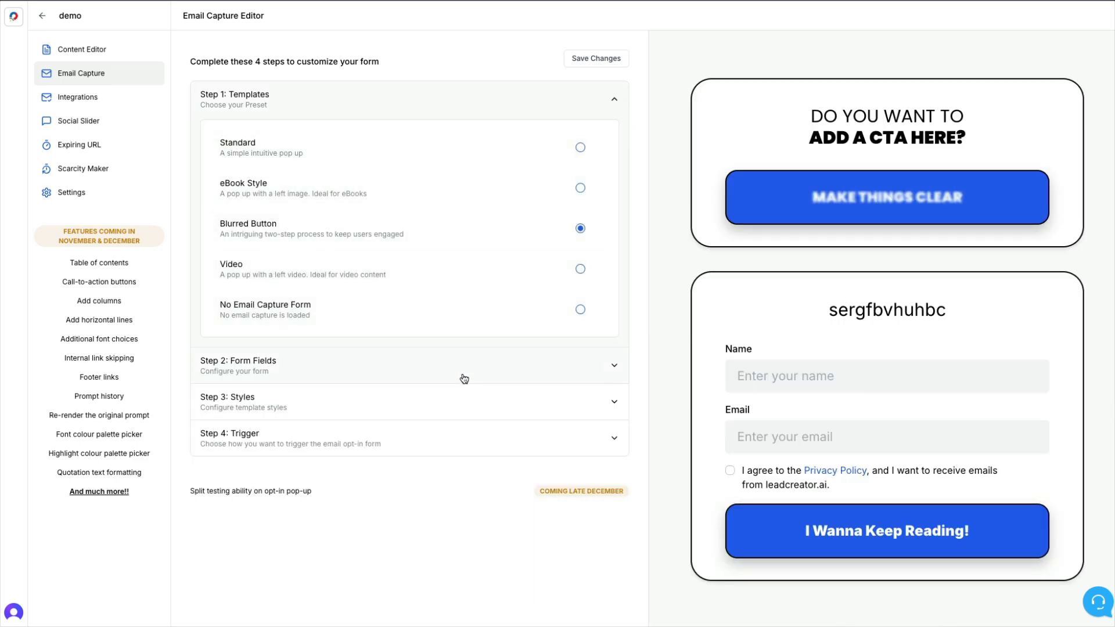
left_click(486, 372)
left_click_drag(294, 230, 294, 209)
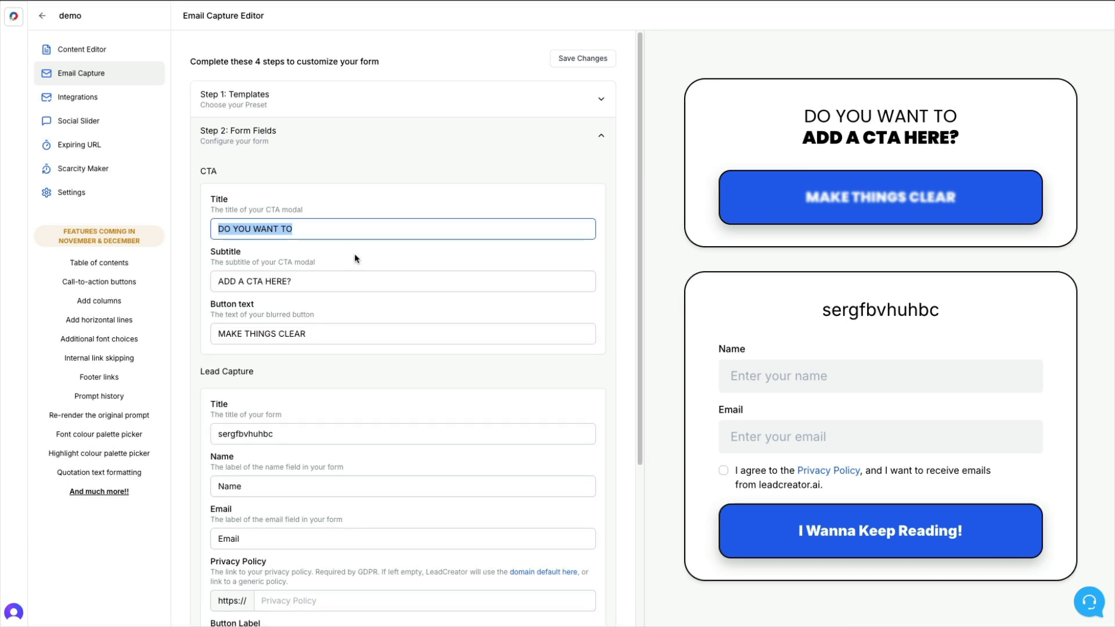
type("sftgbfgcv")
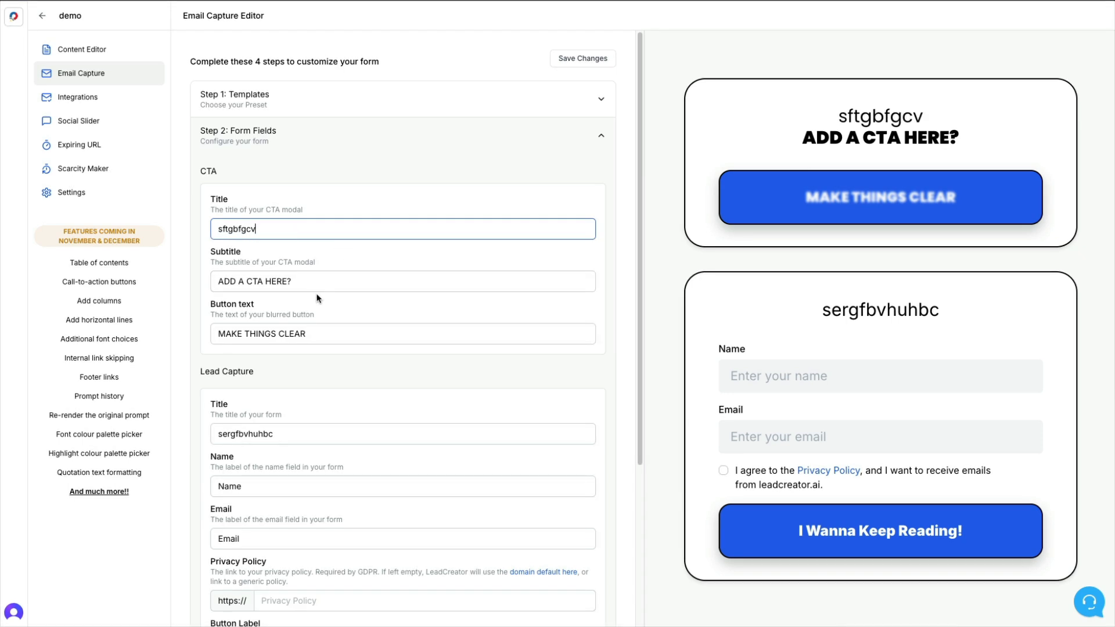
Step: Set the CTA subtitle to "aerfhgjmkyrt" and the blurred button's text to "aerdffngb"
left_click_drag(292, 282, 204, 283)
type("aerfhgjmk")
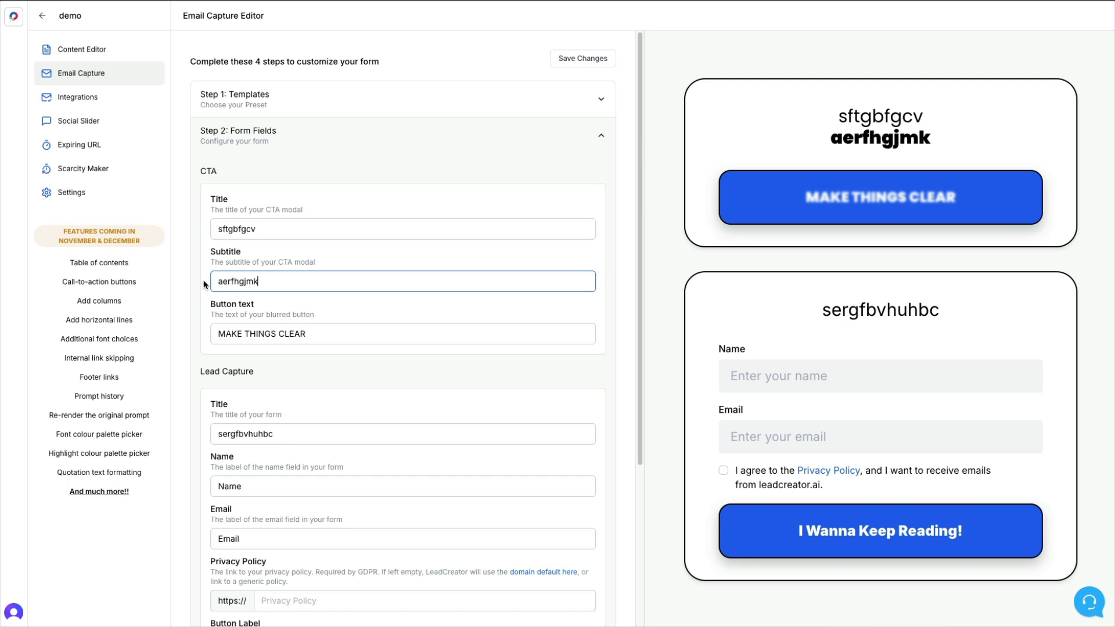
type("yrt")
left_click_drag(324, 334, 191, 336)
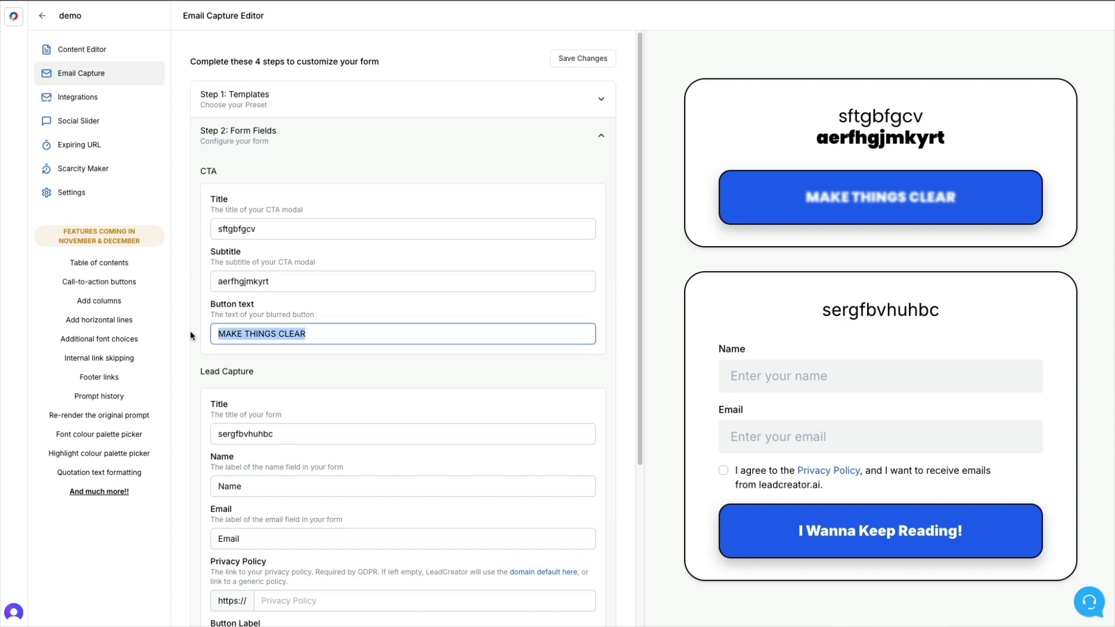
type("aerdffngb")
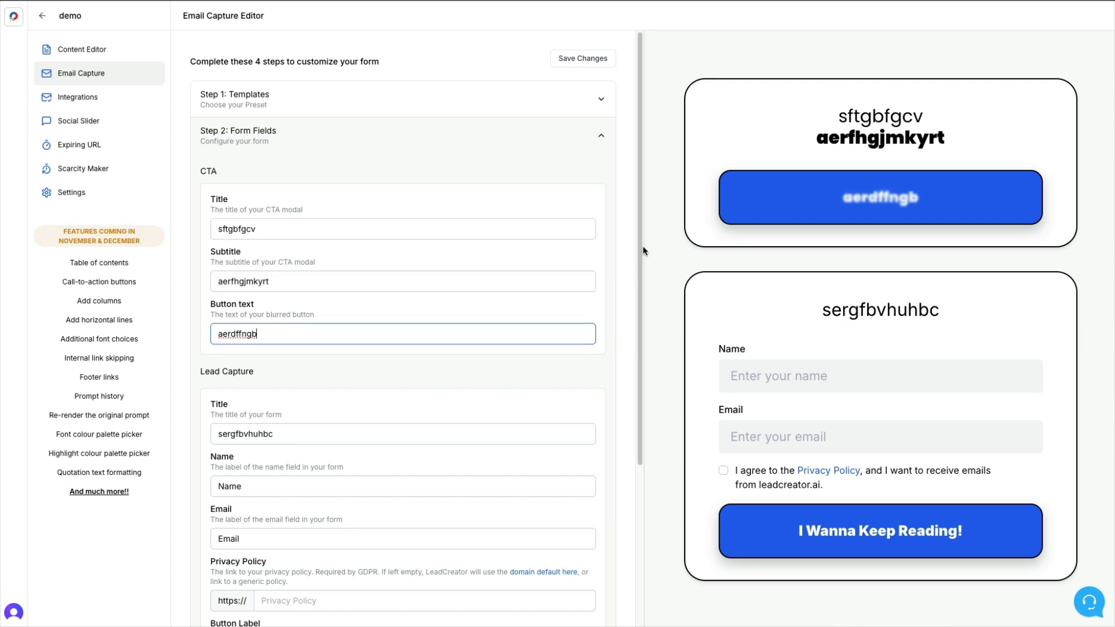
Step: Set the lead capture form's title to "sedrhgnfvb" and its submit button label to "zdrgfbcv", leaving the privacy policy link empty
scroll(481, 379, "down", 1)
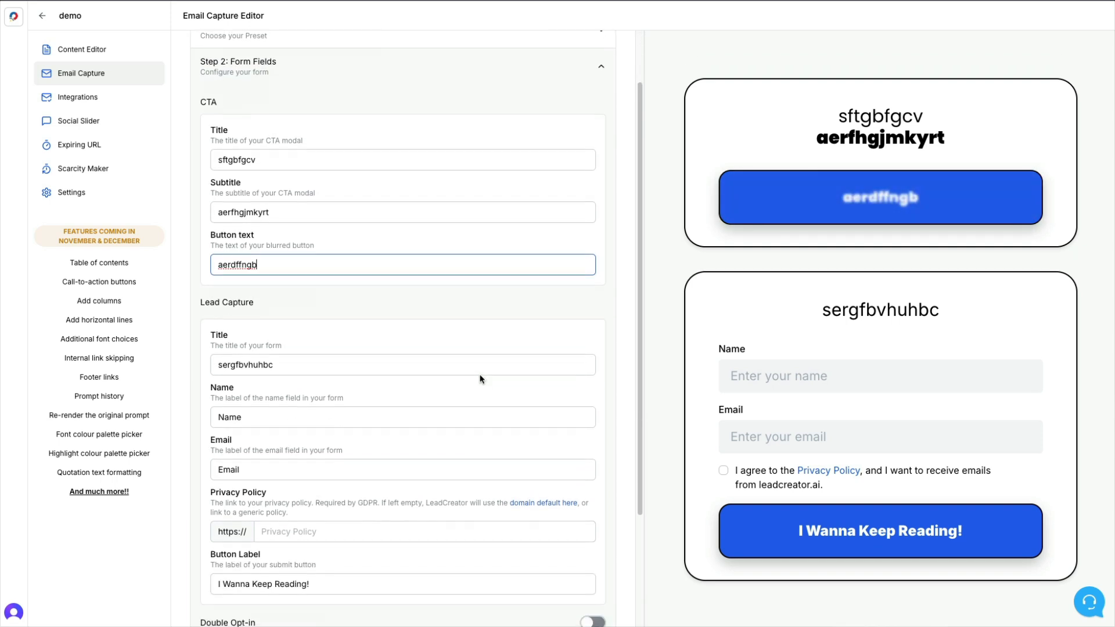
left_click_drag(284, 362, 179, 362)
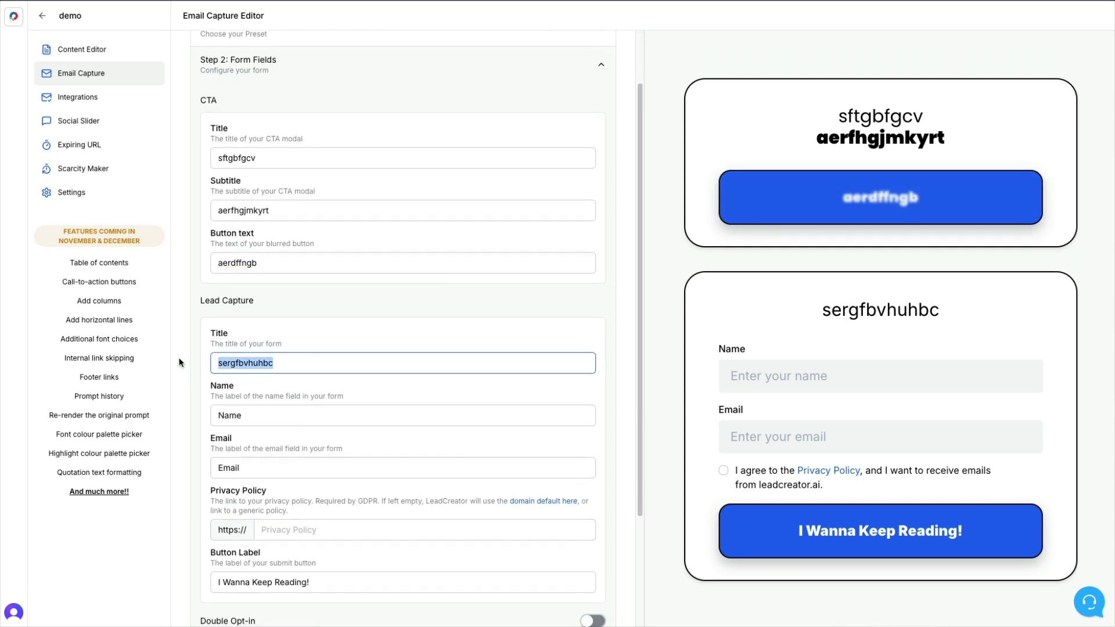
type("sedrhgnfvb")
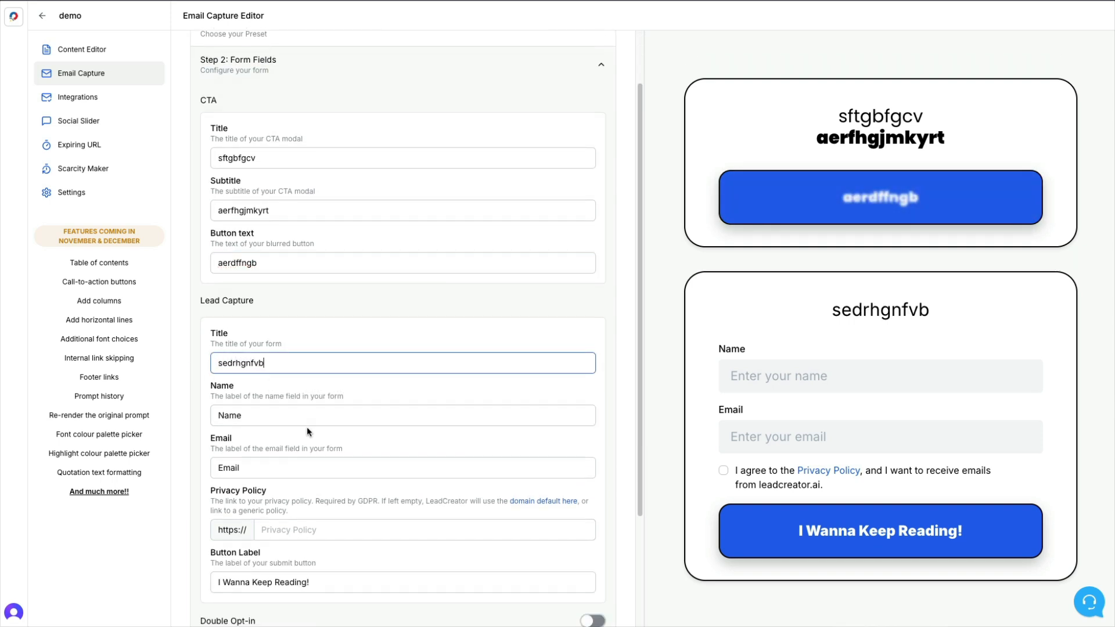
scroll(356, 483, "down", 2)
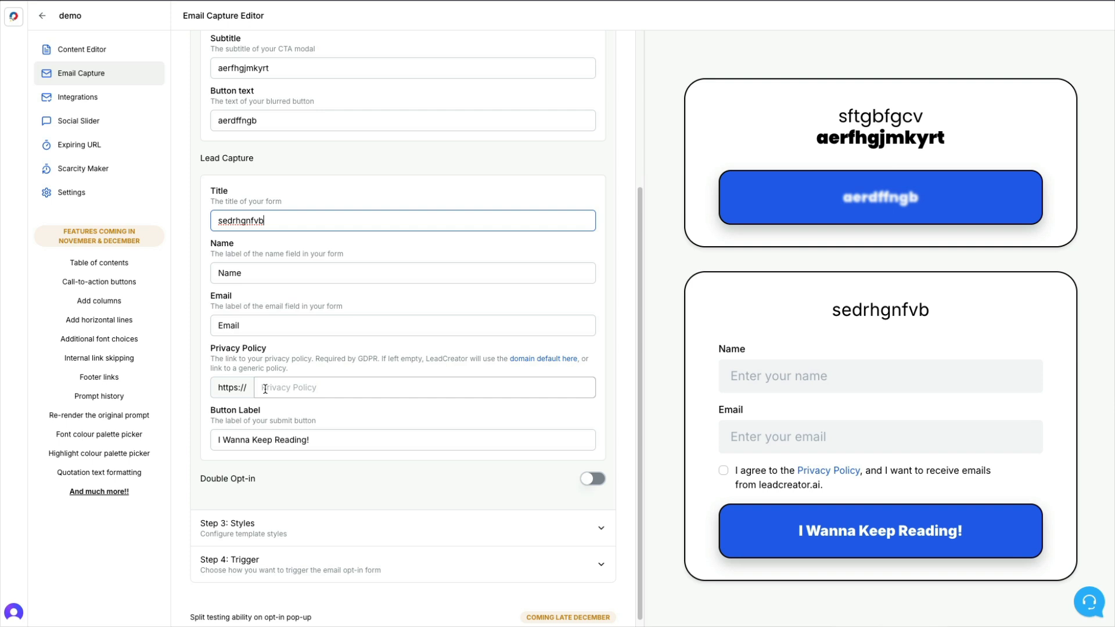
left_click(339, 388)
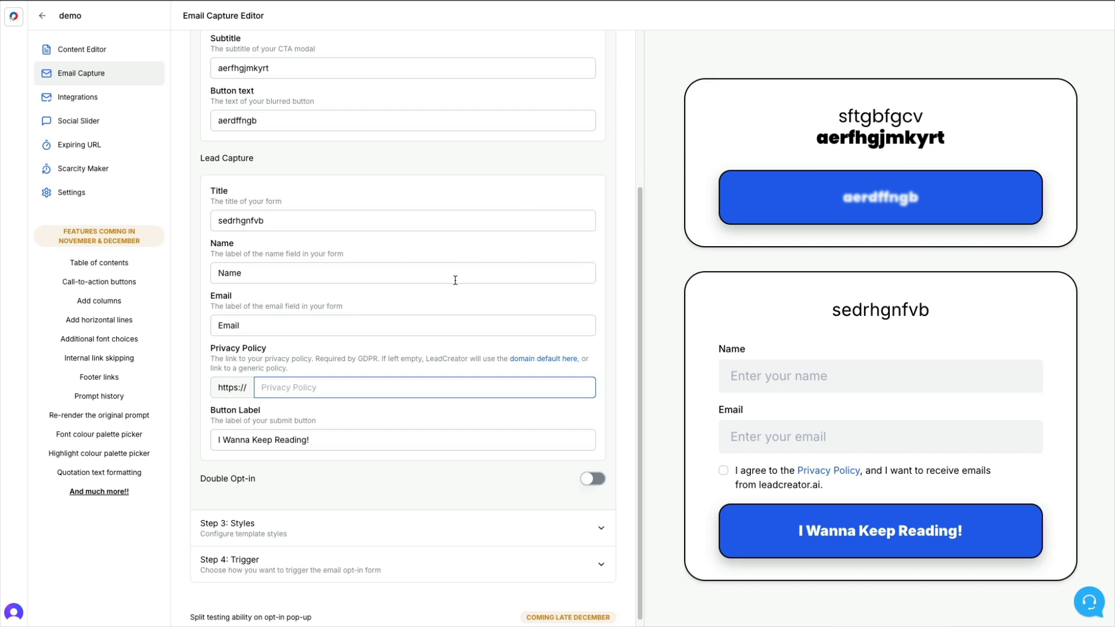
left_click(347, 409)
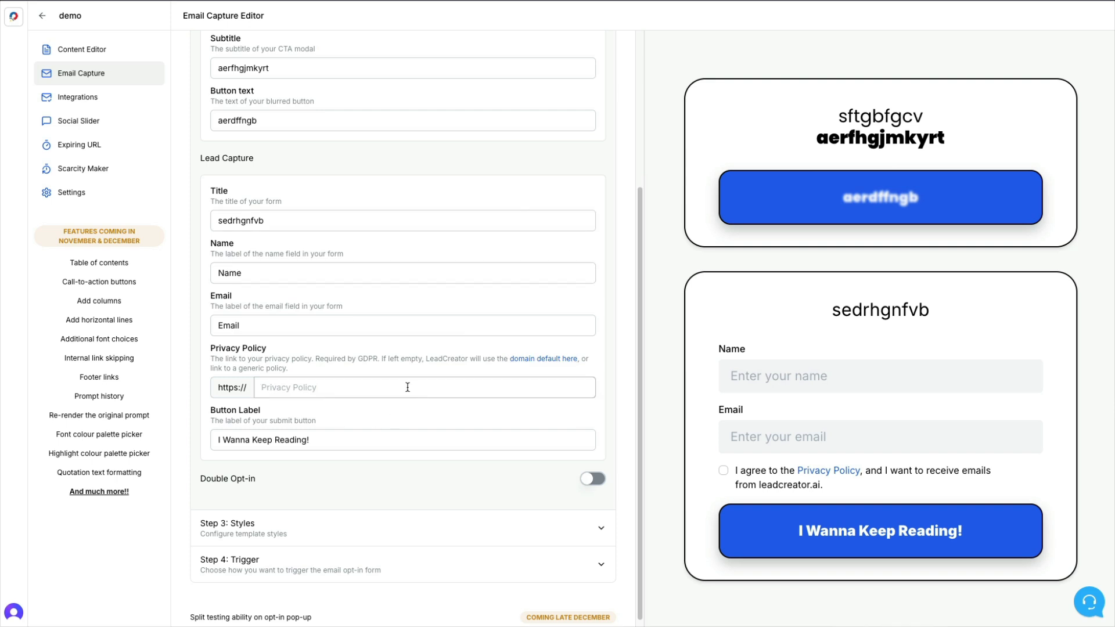
scroll(391, 420, "down", 1)
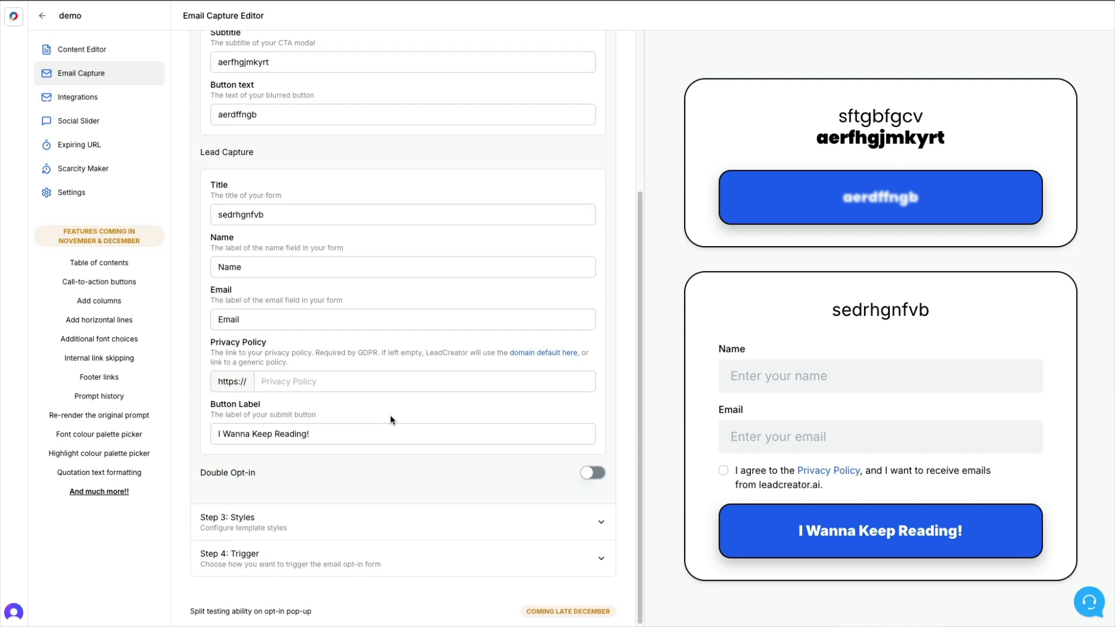
left_click_drag(333, 432, 191, 435)
type("zdrgfbcv")
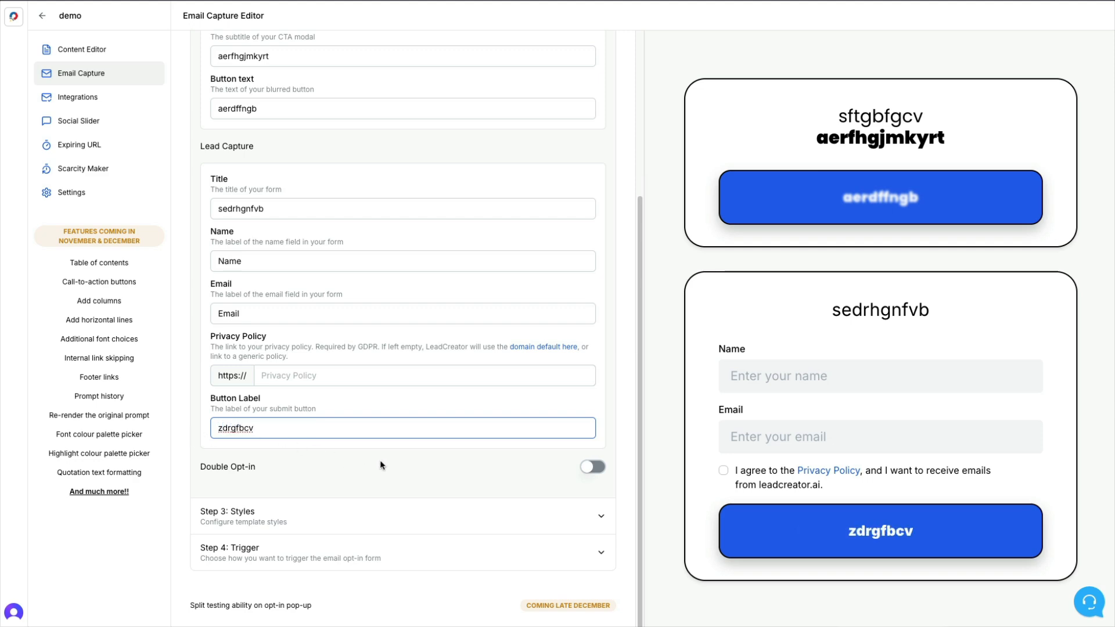
Step: Set the header text position to Left in the template styles
scroll(379, 460, "down", 1)
left_click(380, 503)
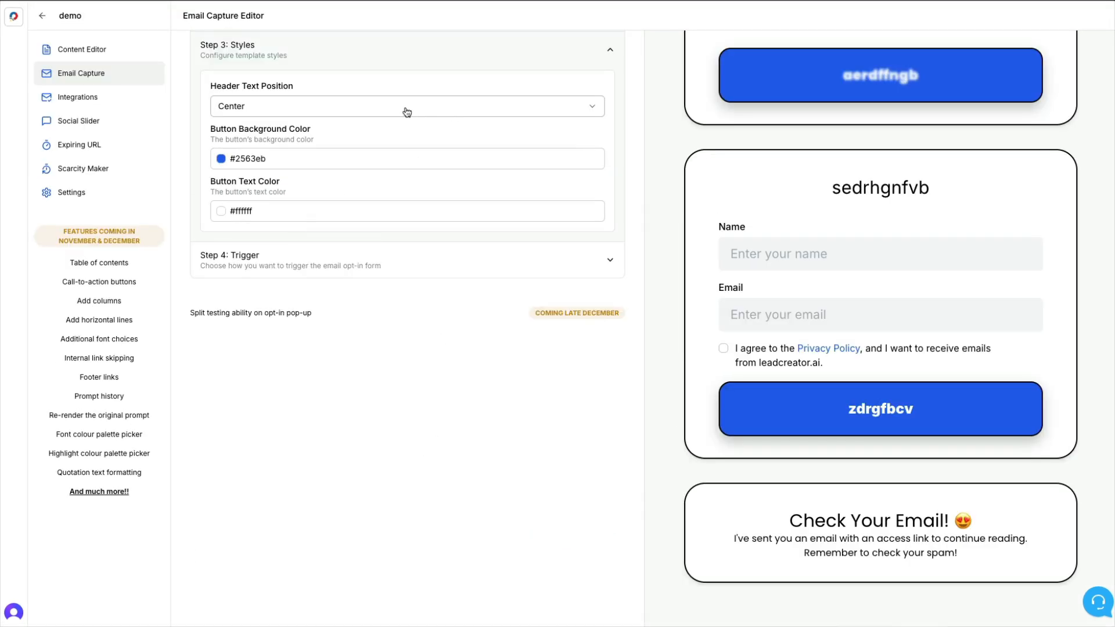
left_click(355, 114)
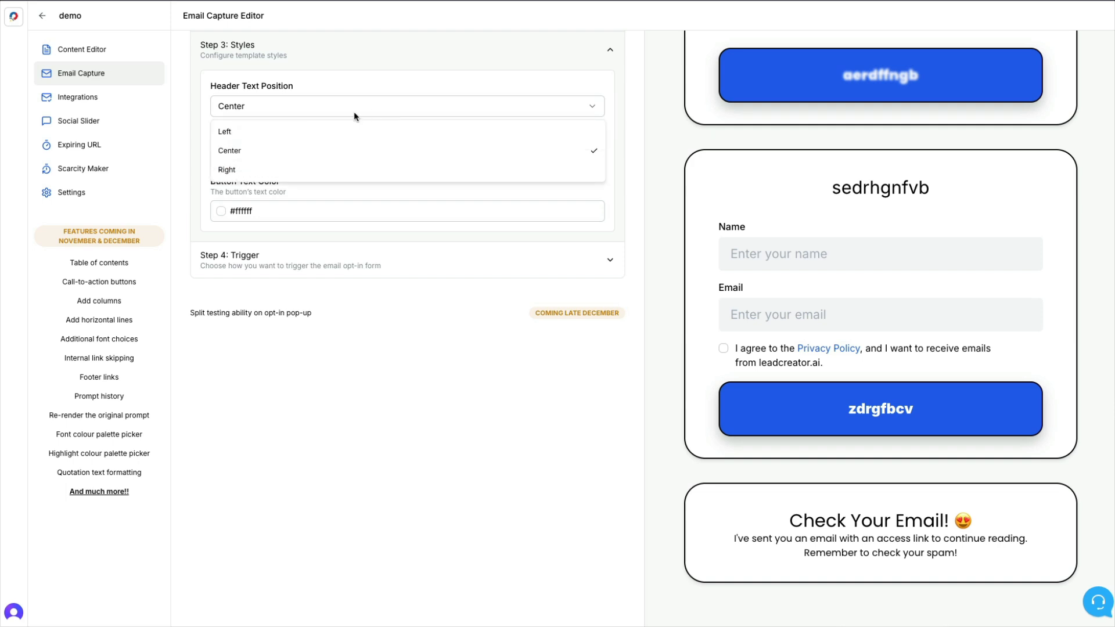
left_click(233, 137)
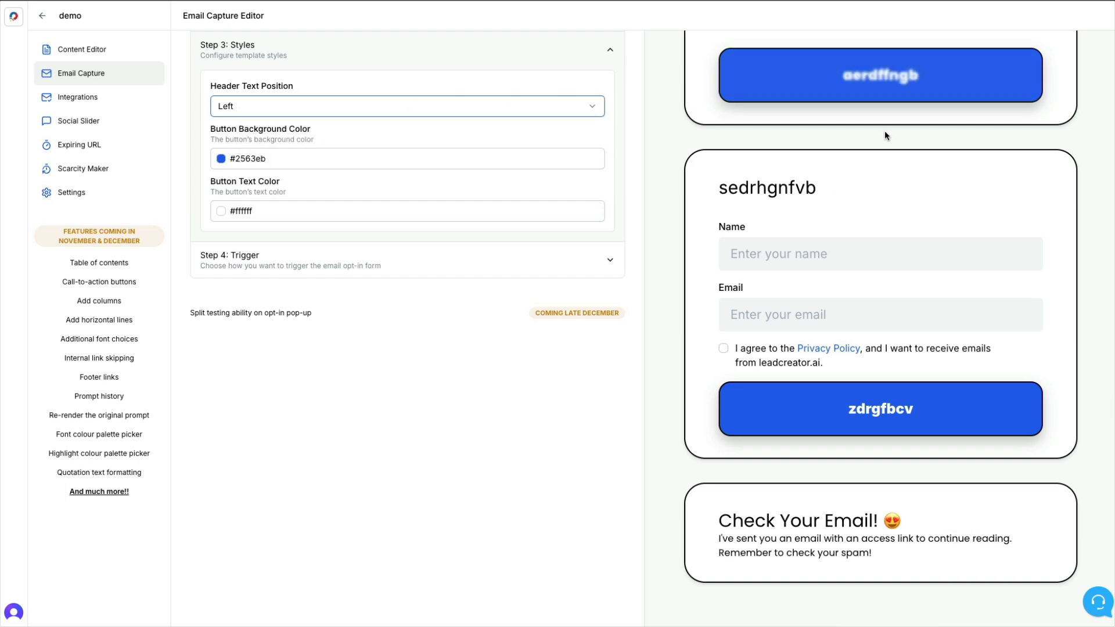
scroll(751, 151, "up", 3)
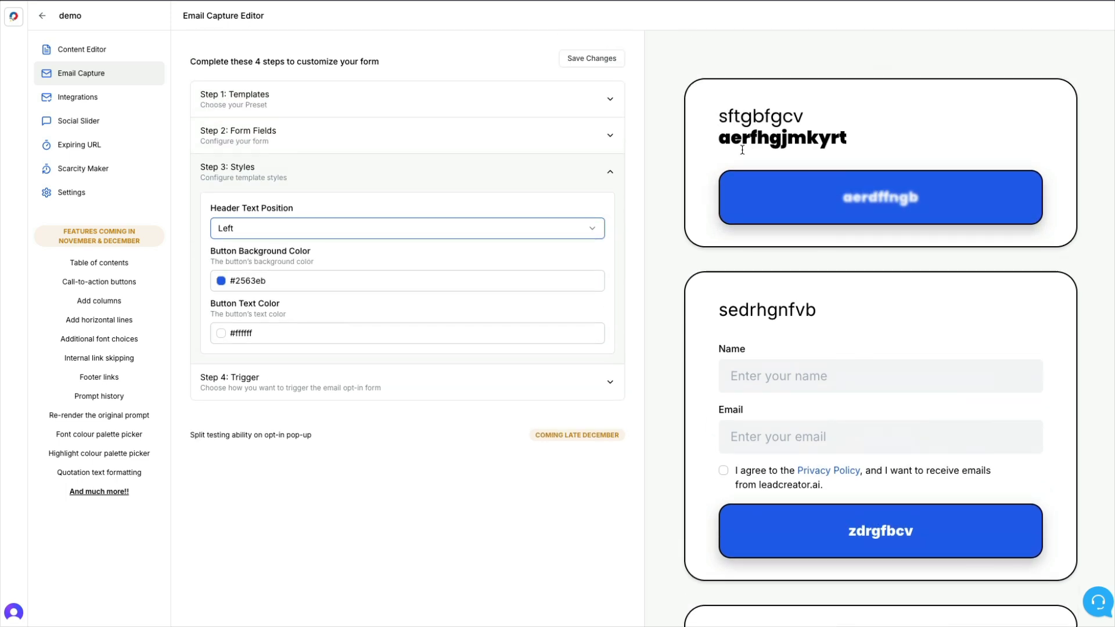
Step: Change the button background color to red, #eb3126
left_click(277, 281)
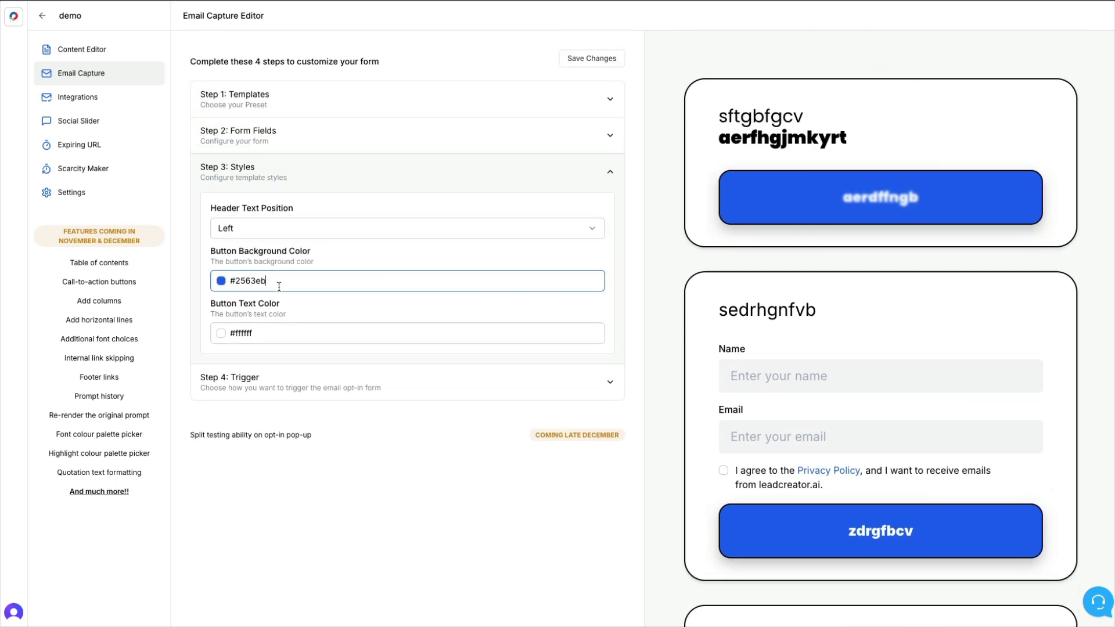
left_click(221, 281)
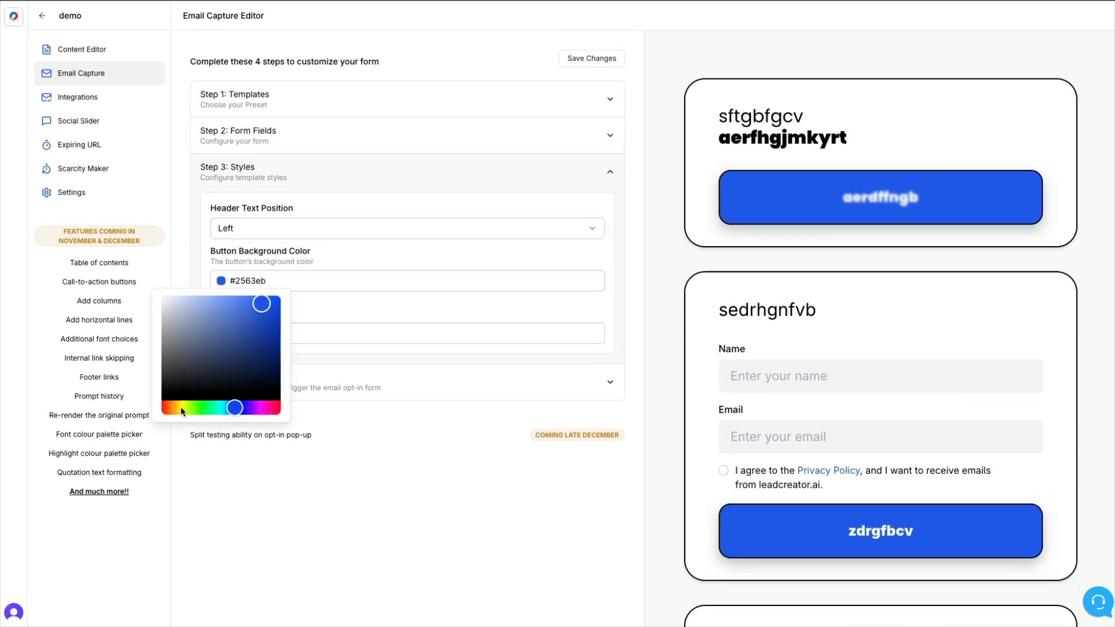
left_click(165, 413)
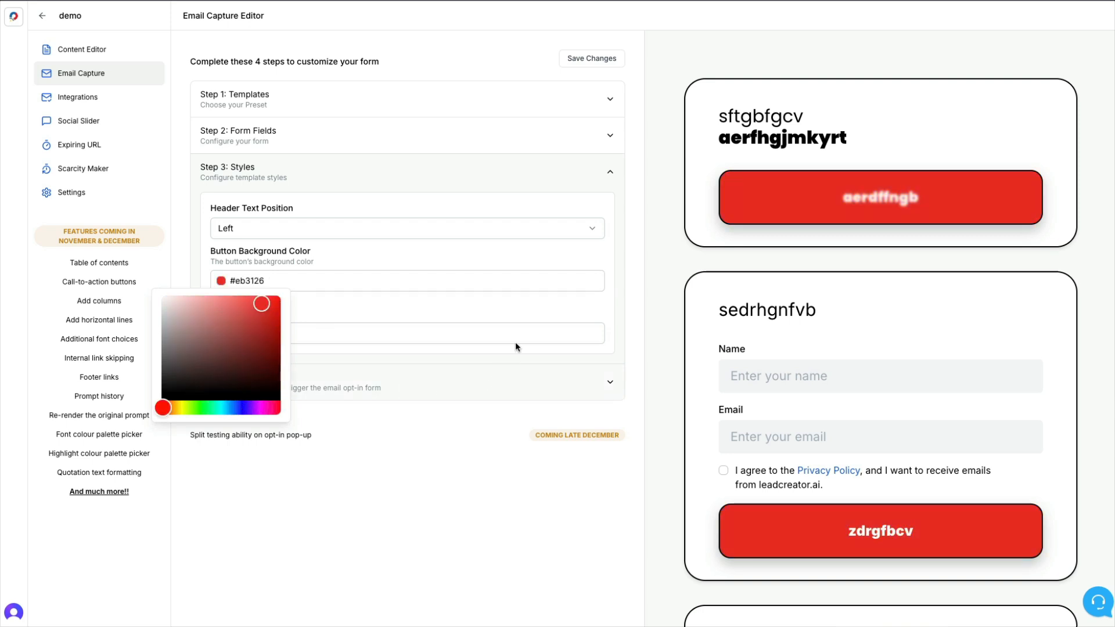
left_click(399, 307)
left_click(251, 341)
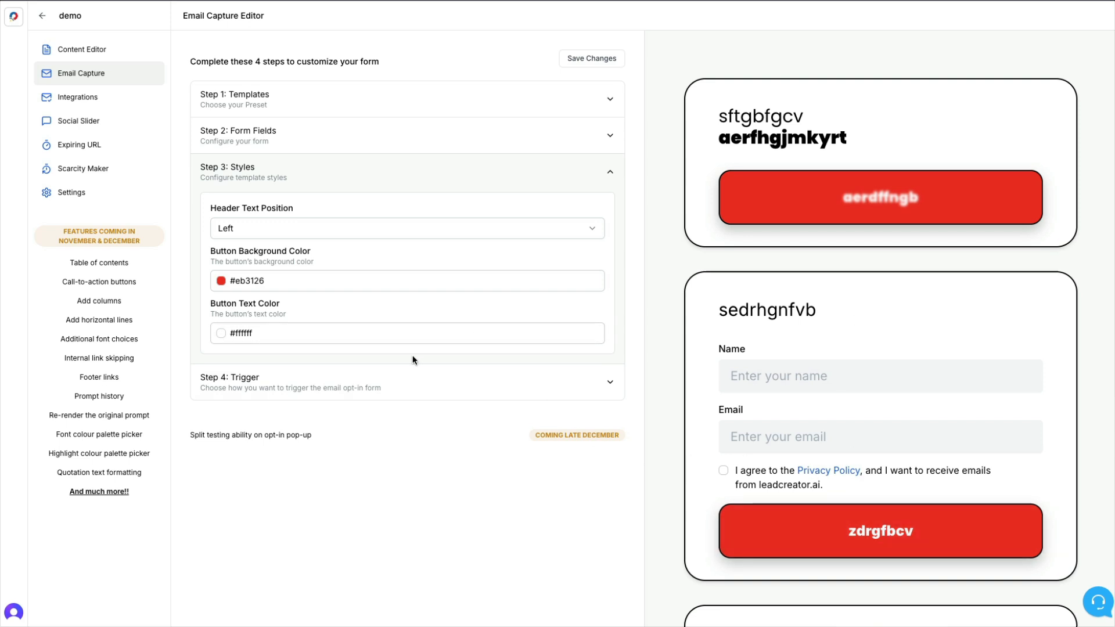
Step: Set the Blur Timer of the opt-in form's trigger to 20 seconds
left_click(471, 391)
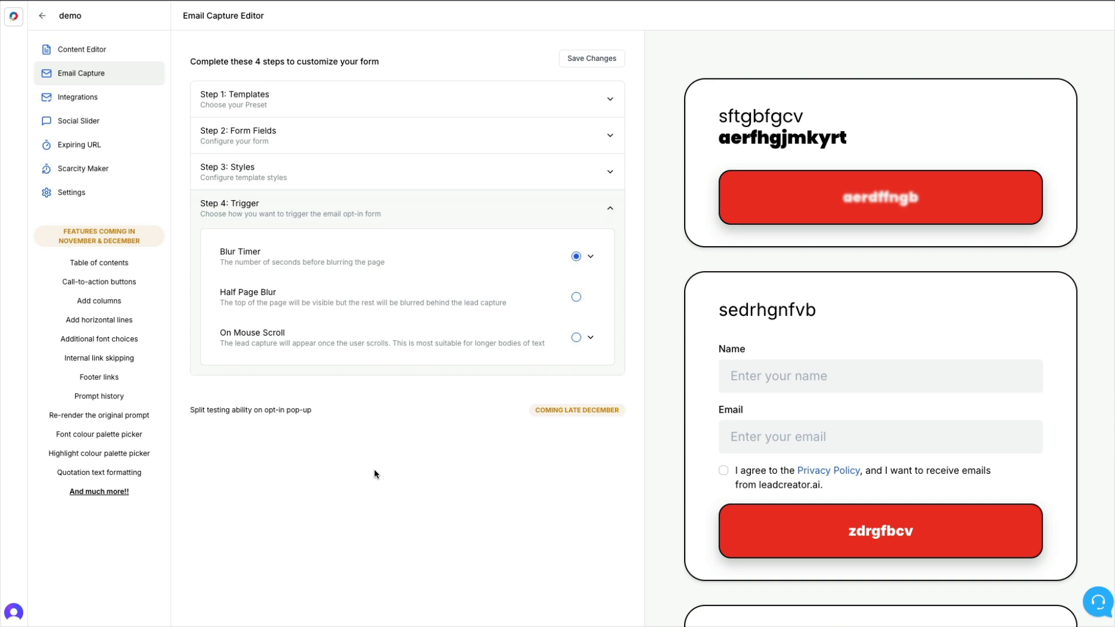
left_click(591, 258)
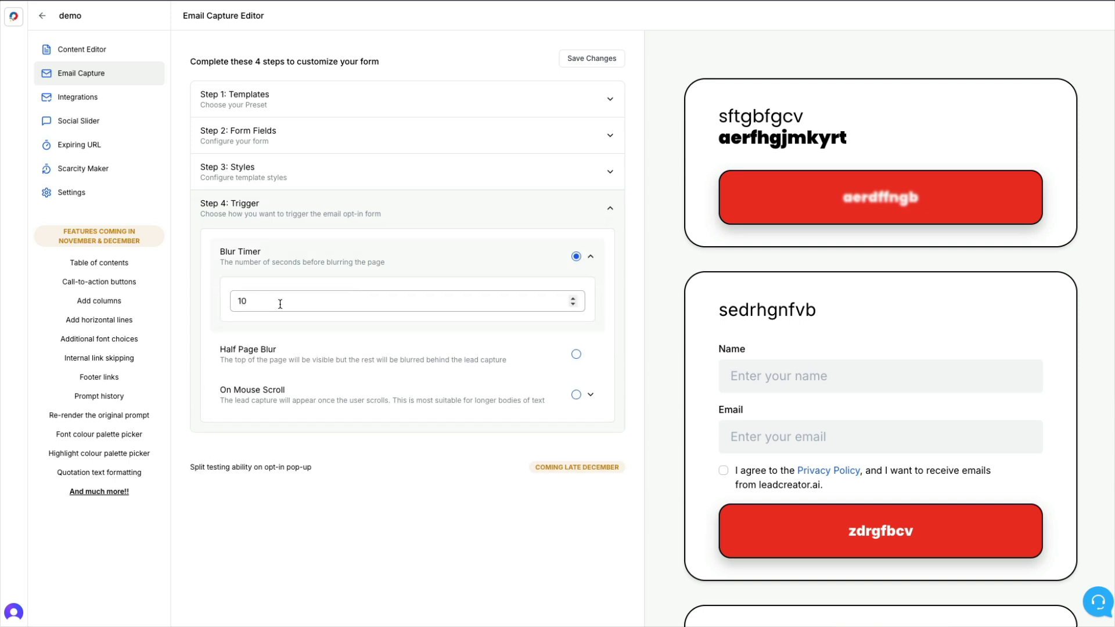
left_click_drag(380, 302, 210, 307)
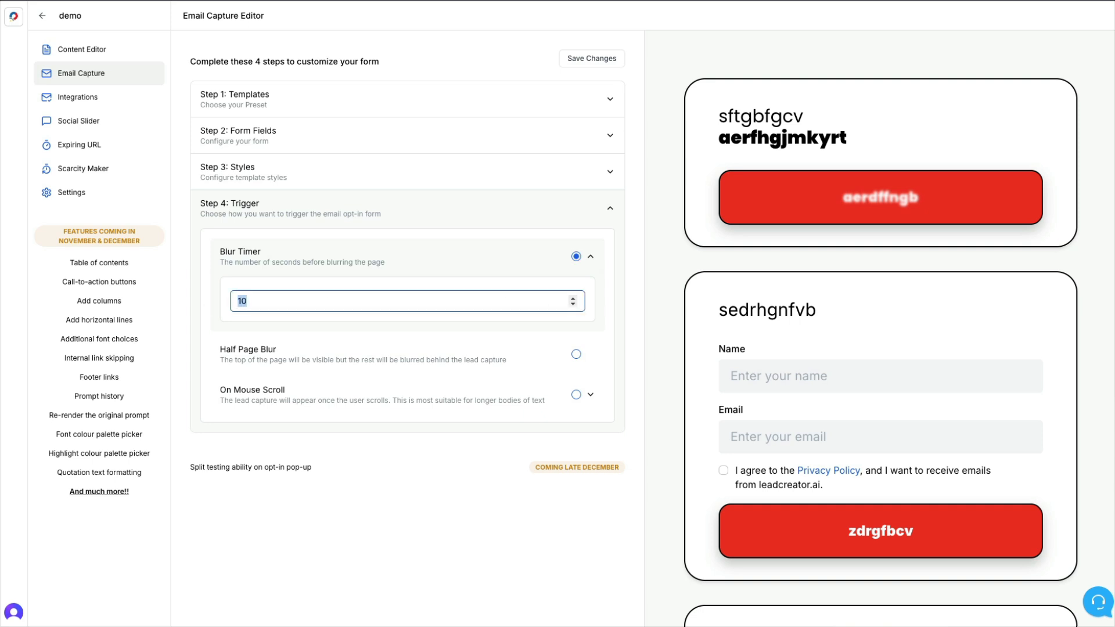
type("20")
Step: Try the Half Page Blur trigger, and set the form to trigger On Mouse Scroll at 75%
left_click(576, 355)
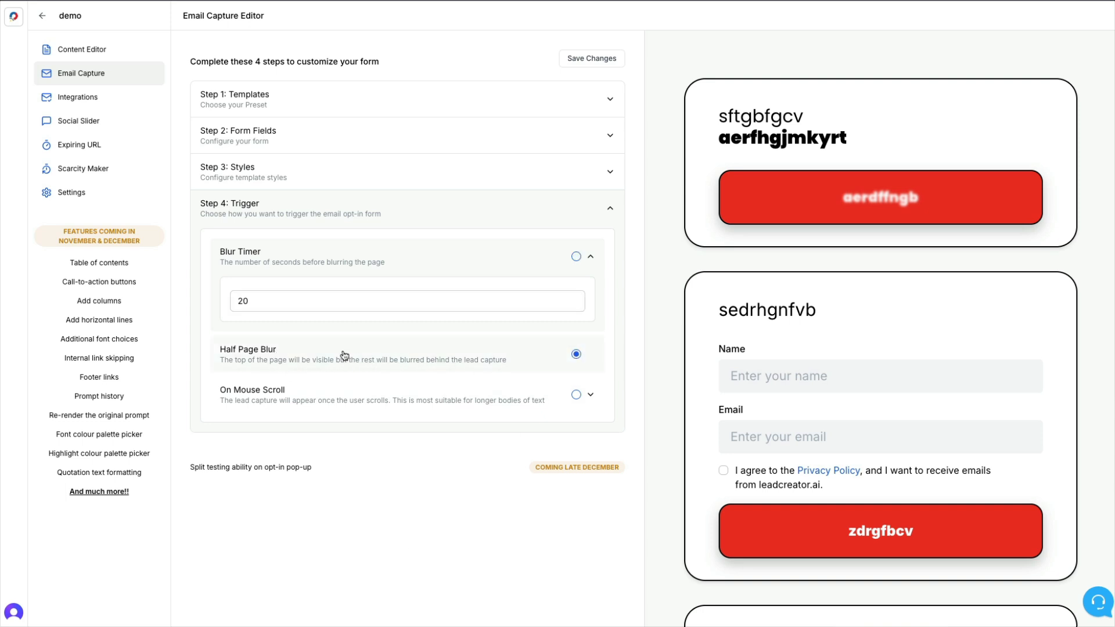
left_click(591, 396)
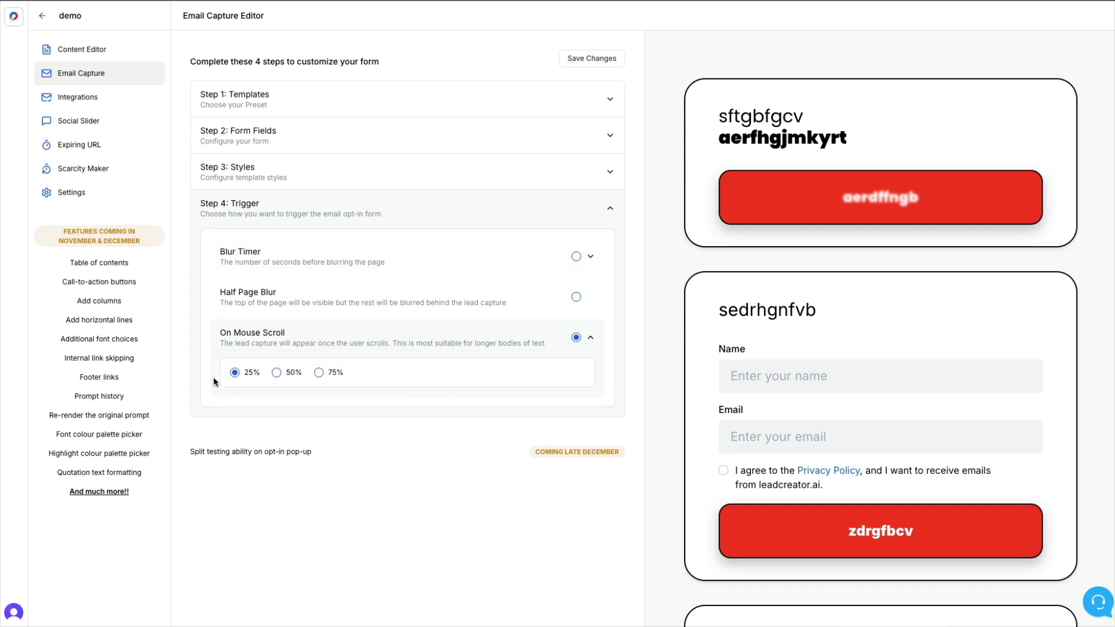
left_click(277, 373)
left_click(319, 374)
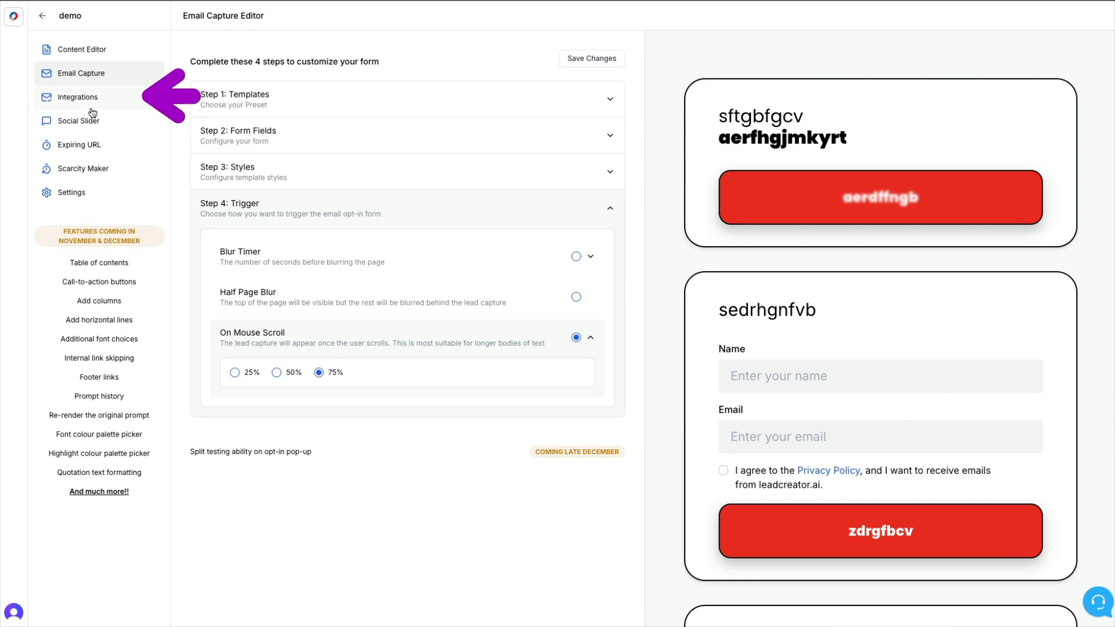
Step: Open the lead magnet's integrations to view the available external email services
left_click(75, 100)
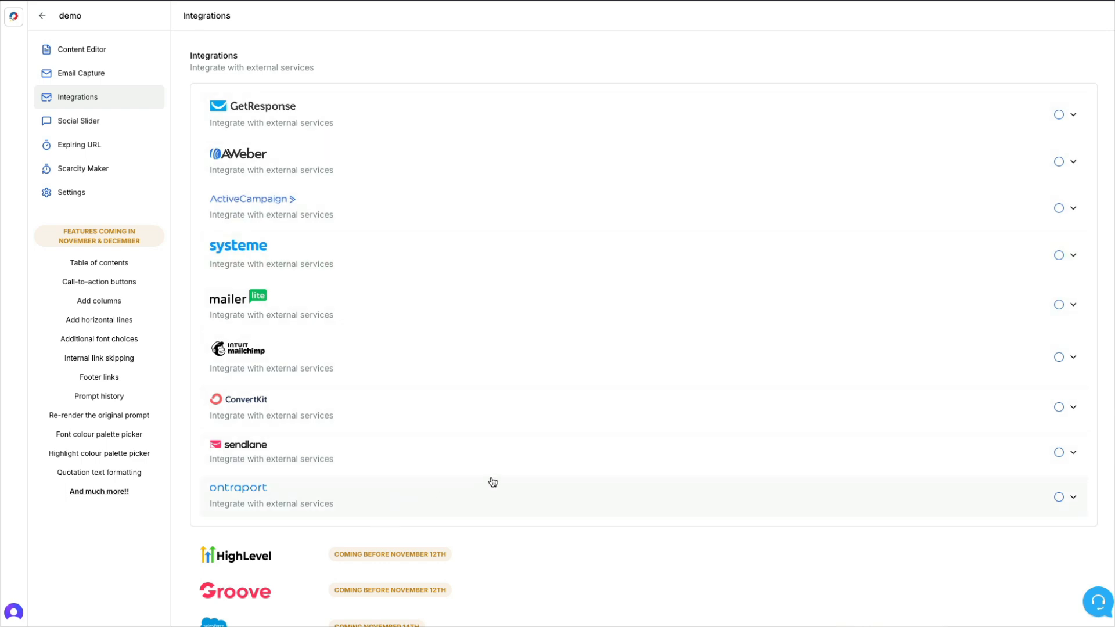
Step: Examine the available and upcoming email service integrations, and look at the support chat before closing it
scroll(525, 473, "down", 1)
scroll(526, 473, "down", 4)
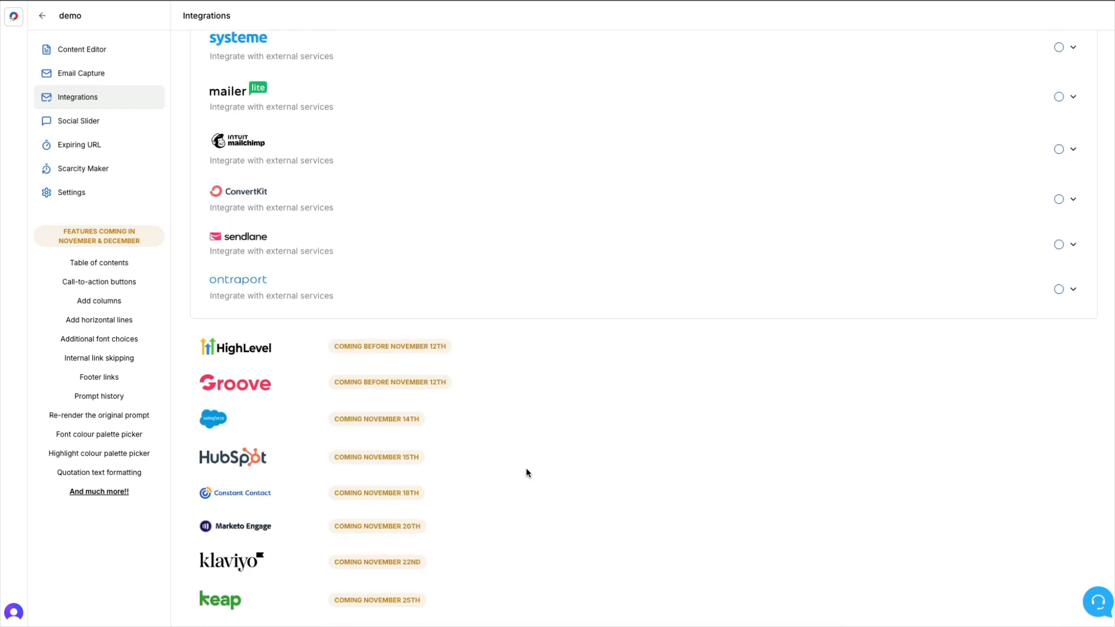
scroll(526, 473, "down", 4)
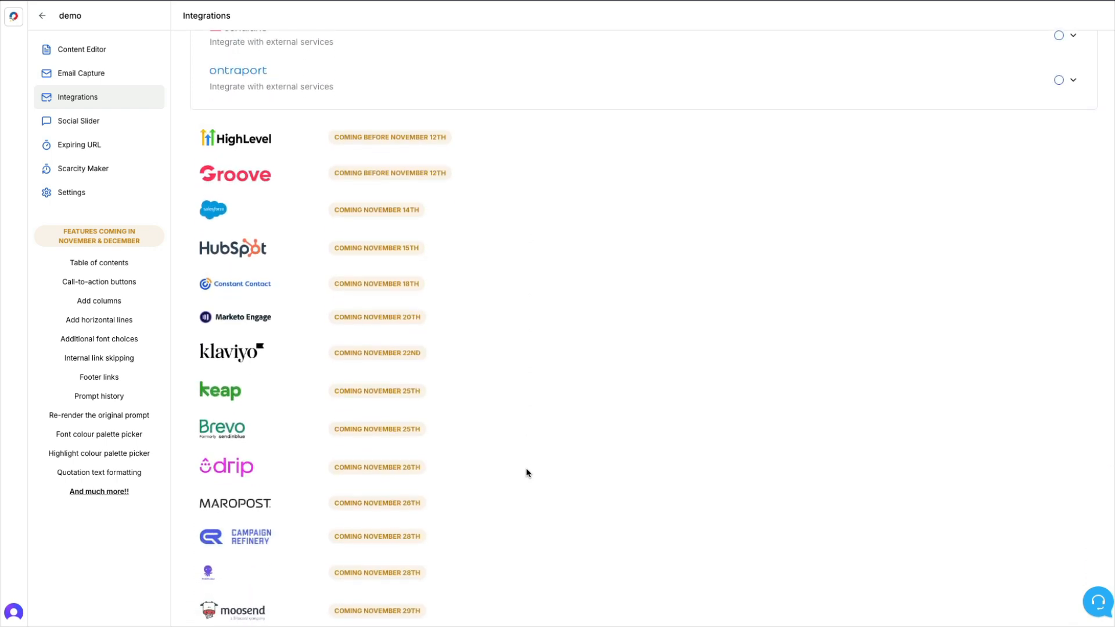
scroll(526, 473, "down", 2)
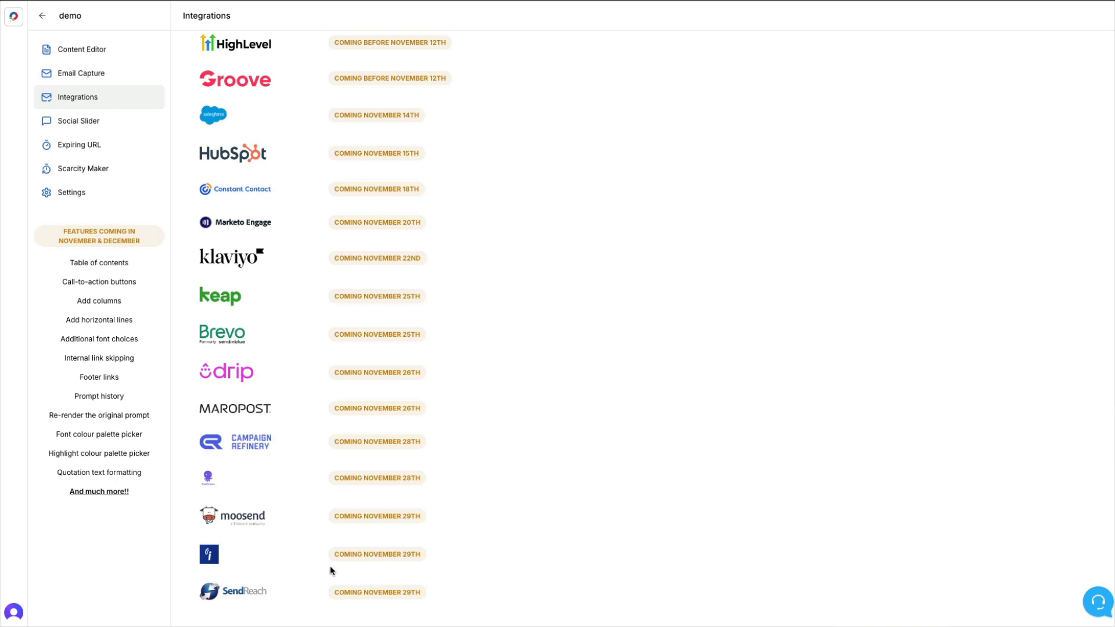
scroll(601, 209, "up", 5)
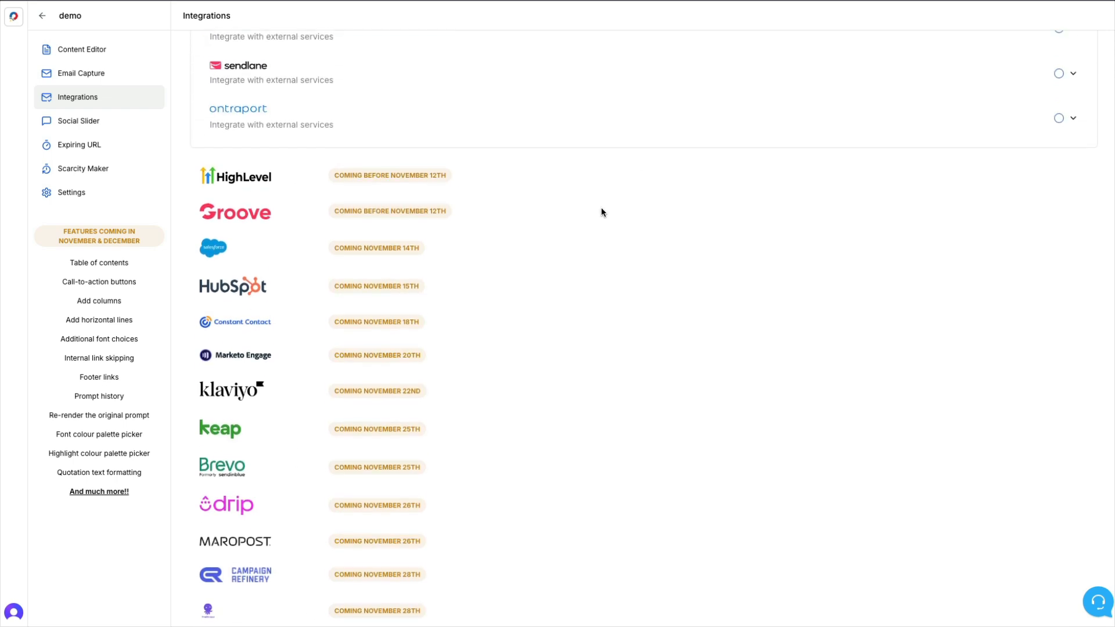
scroll(601, 209, "up", 3)
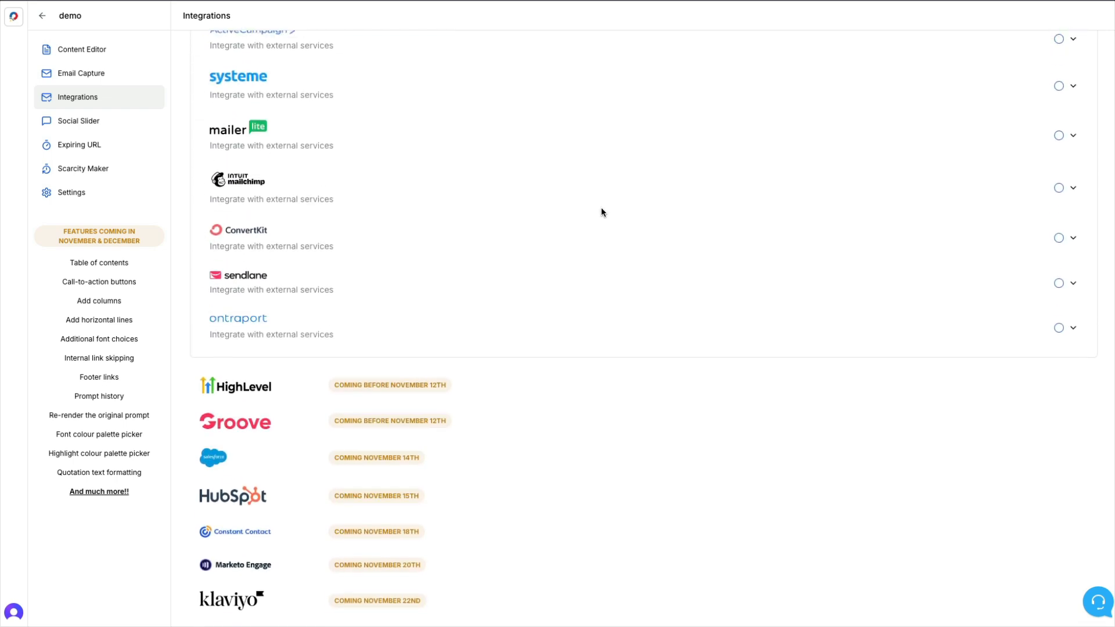
scroll(603, 214, "up", 3)
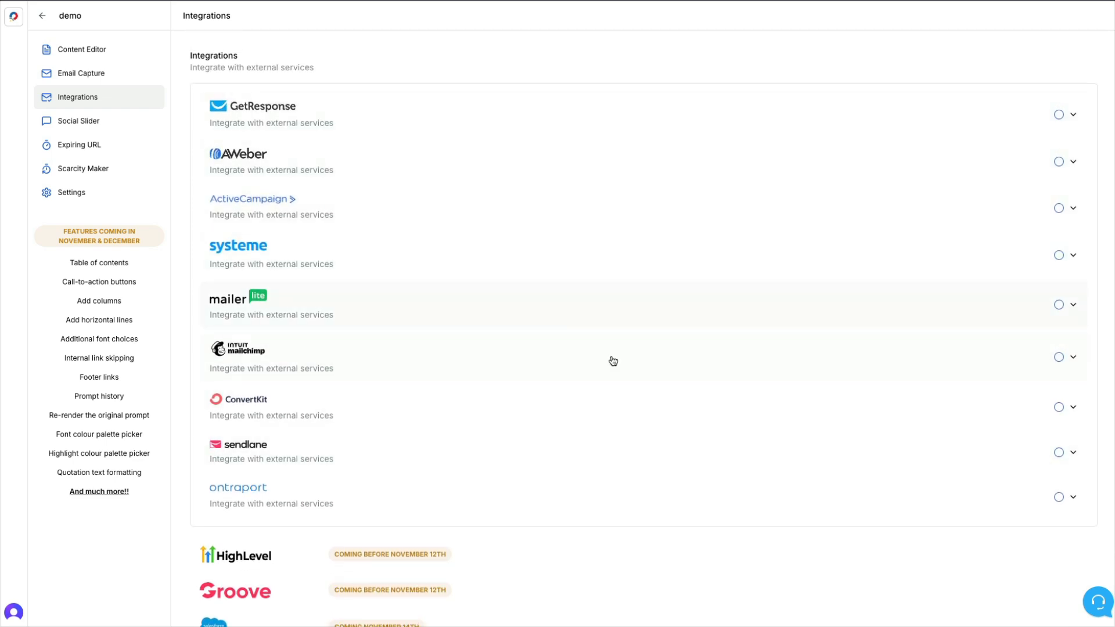
left_click(1099, 602)
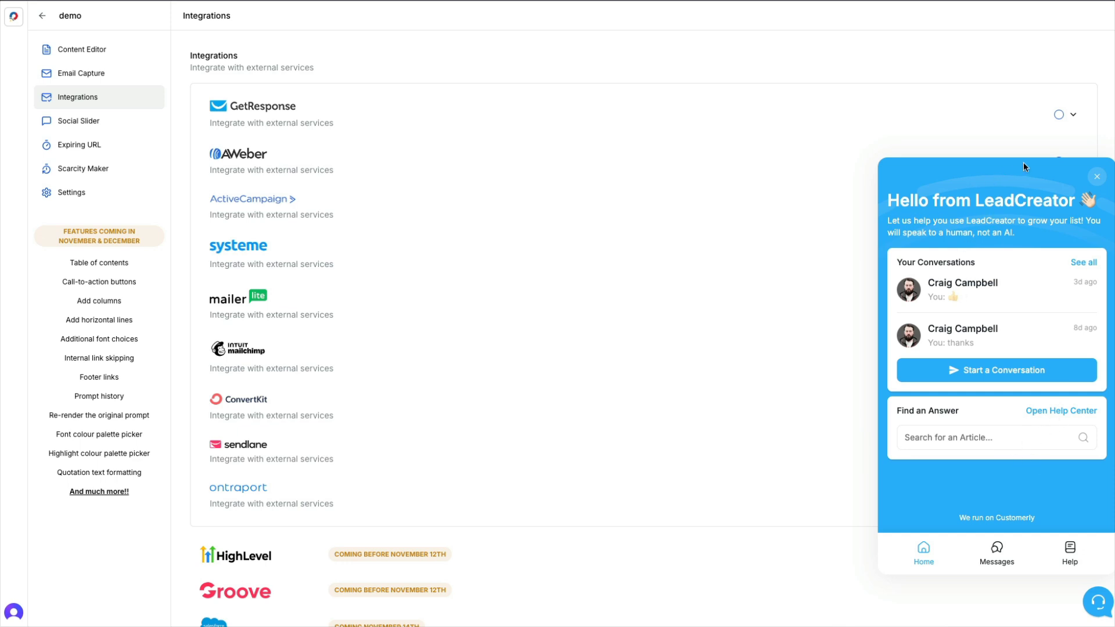
left_click(1097, 177)
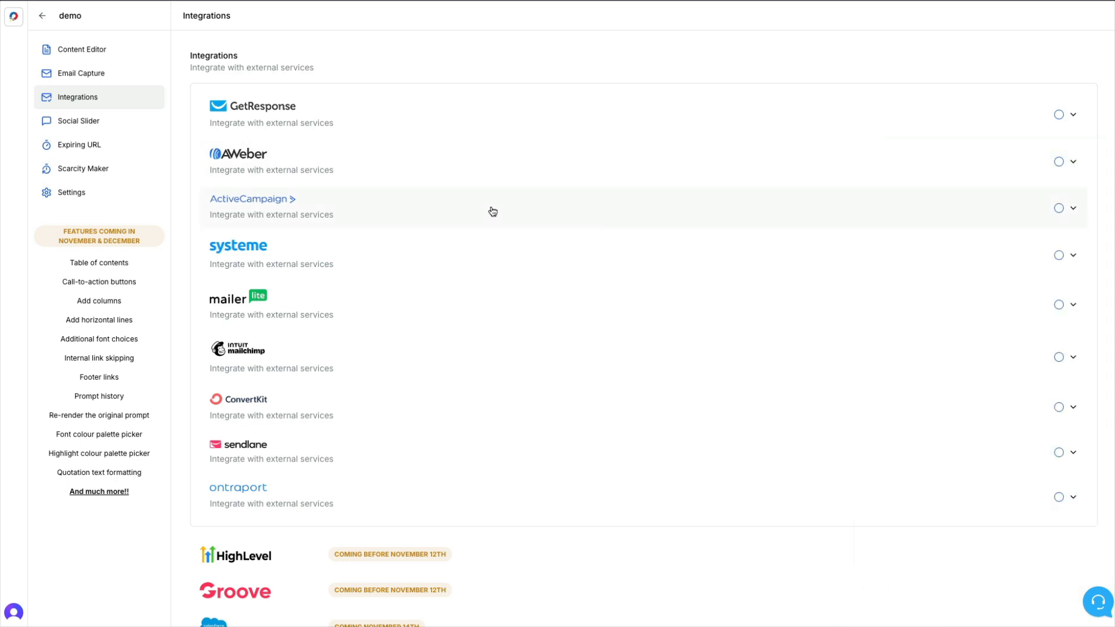
Step: Look at the Social Slider settings, and try enabling the redirect at timer 00:00 in the Expiring URL settings
left_click(72, 123)
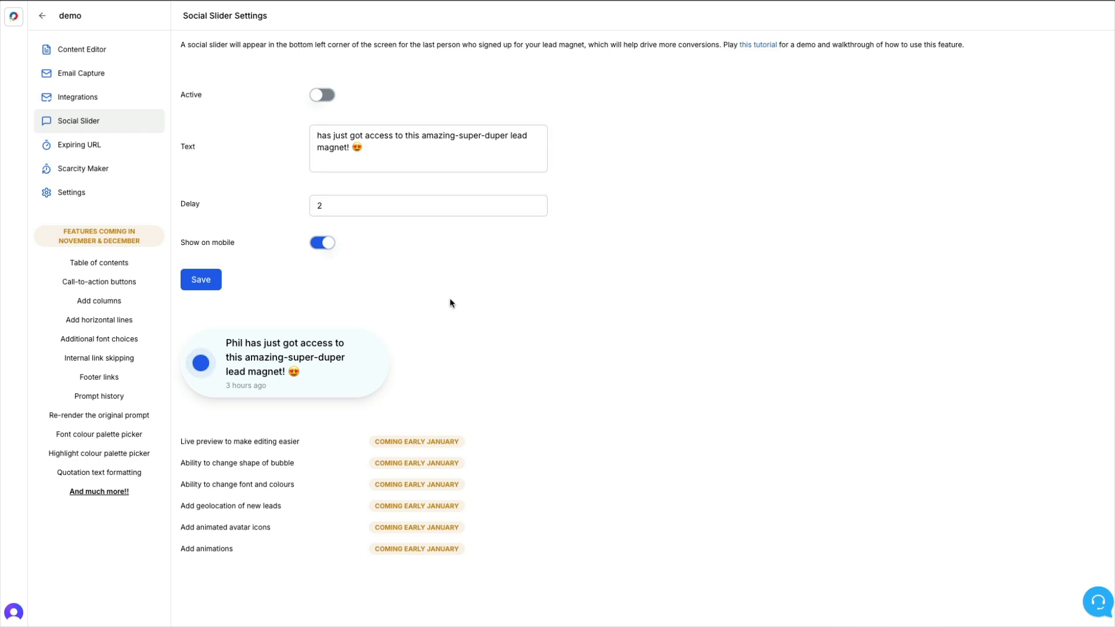
left_click(79, 145)
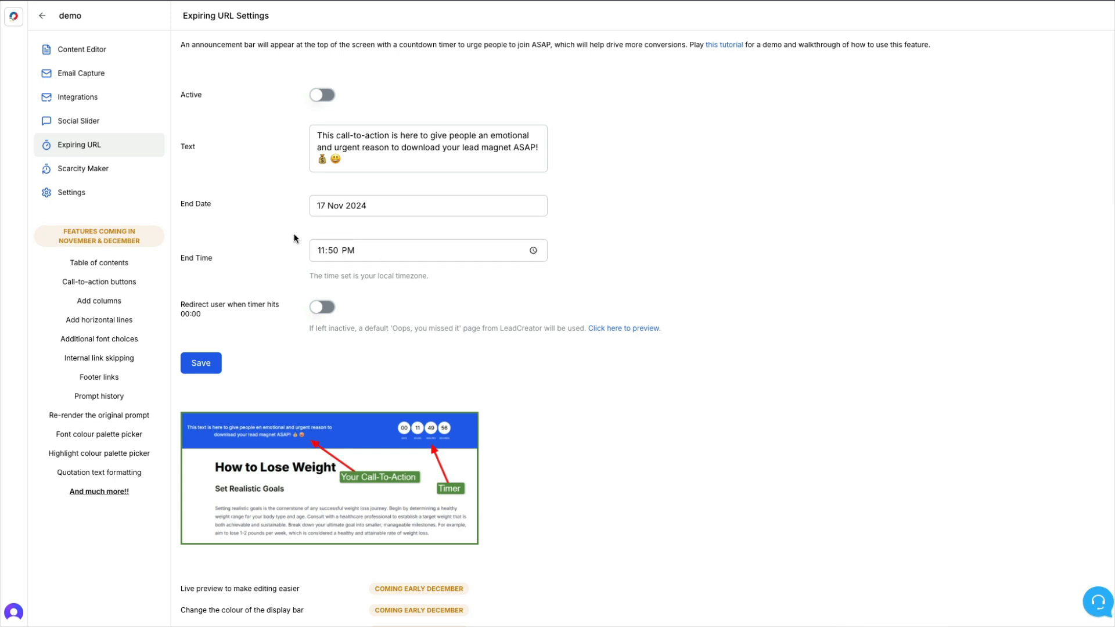
left_click(331, 309)
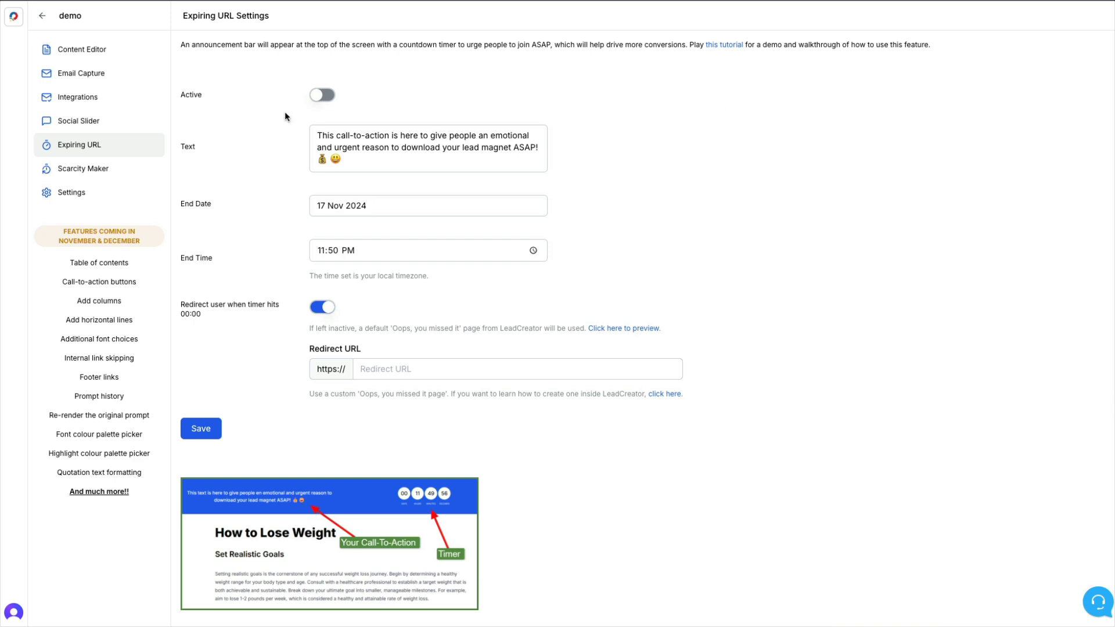
Step: Try enabling the redirect for a reached download limit in the Scarcity Maker settings, and examine the sample form with its limited-edition text
left_click(80, 171)
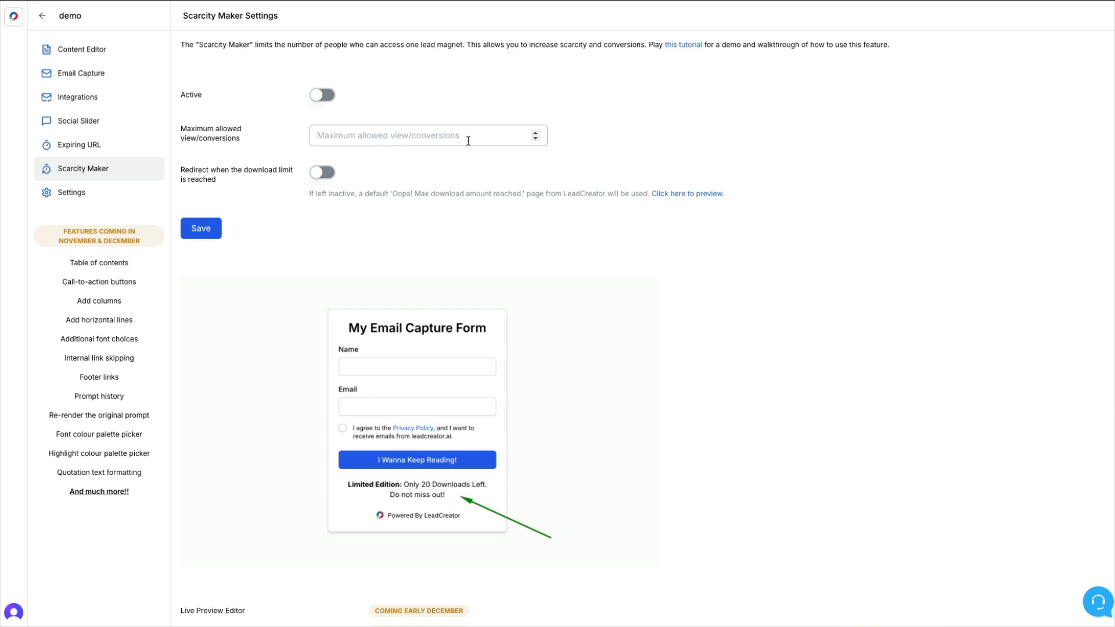
left_click(323, 172)
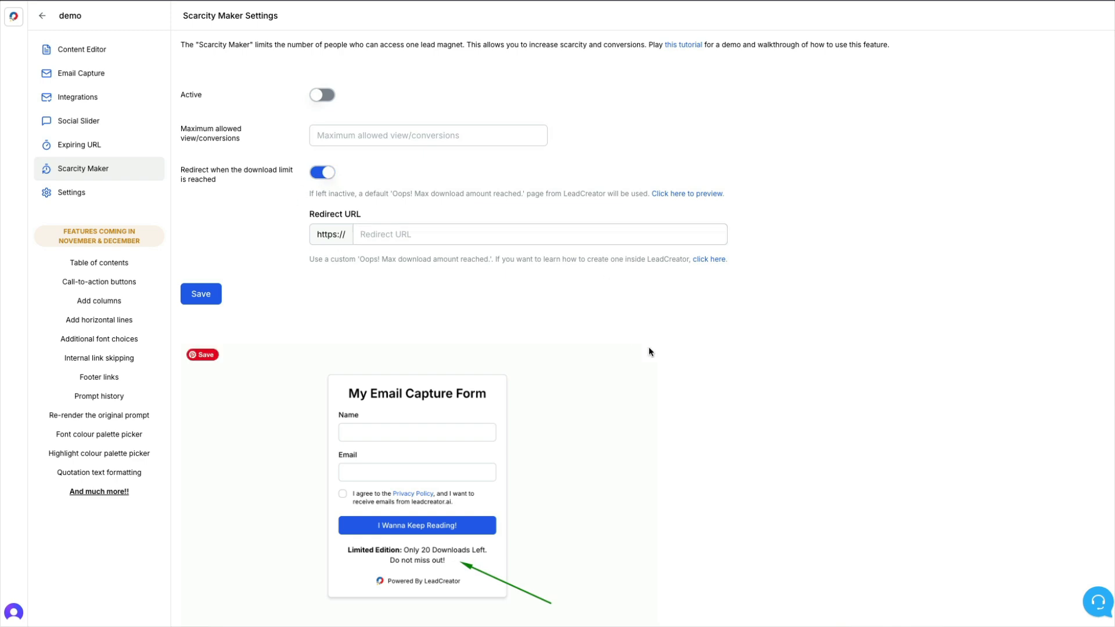
scroll(647, 368, "down", 2)
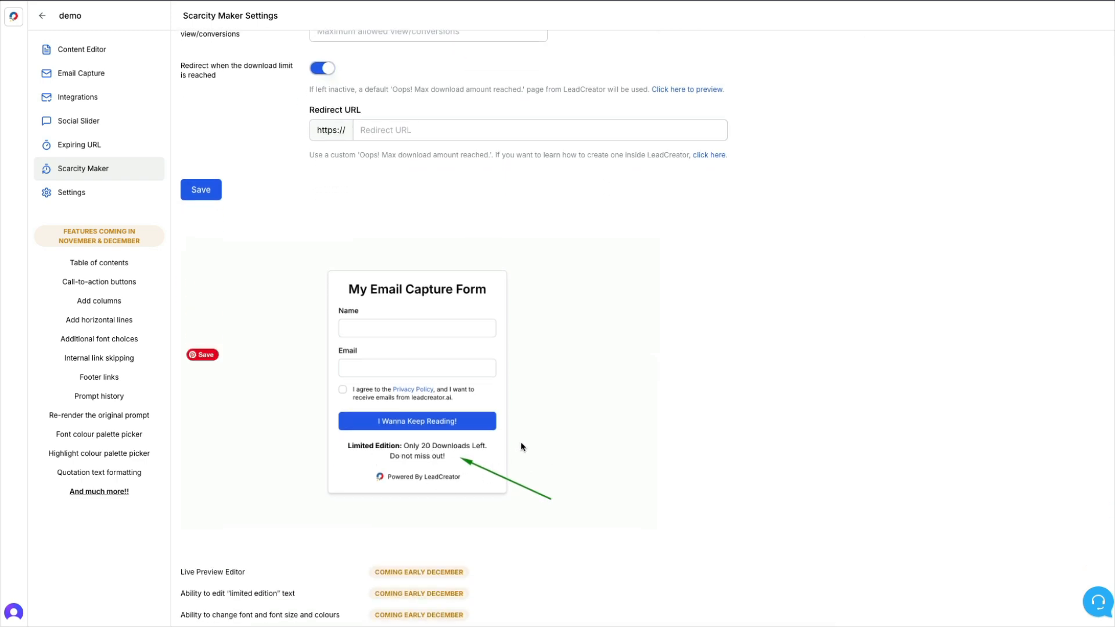
left_click(297, 426)
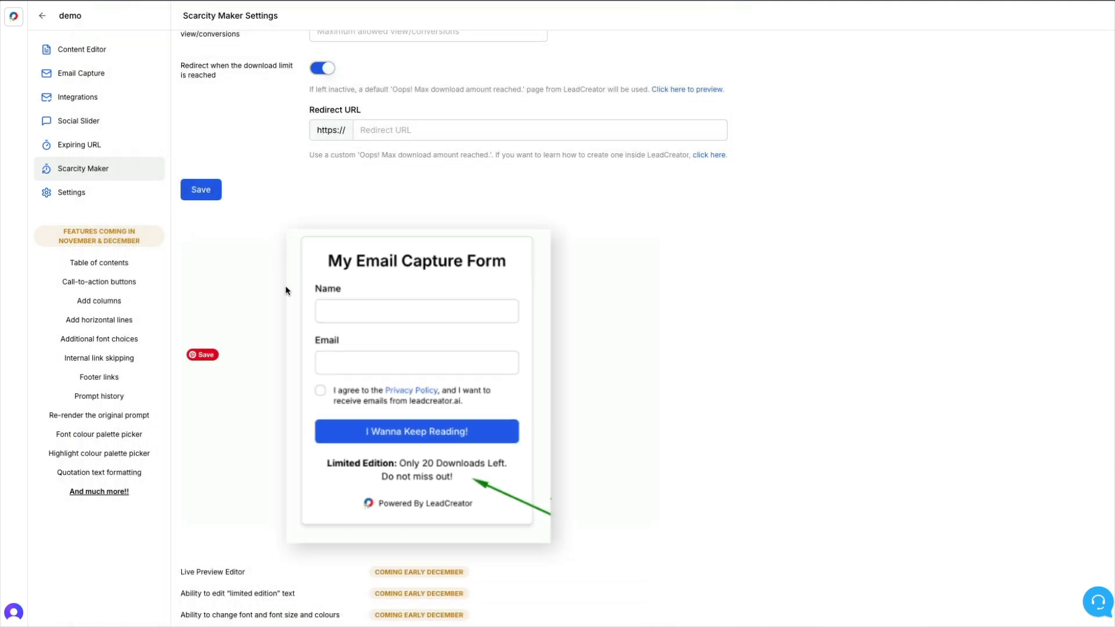
Step: Set the email capture form's trigger to Half Page Blur and save the form changes
left_click(72, 192)
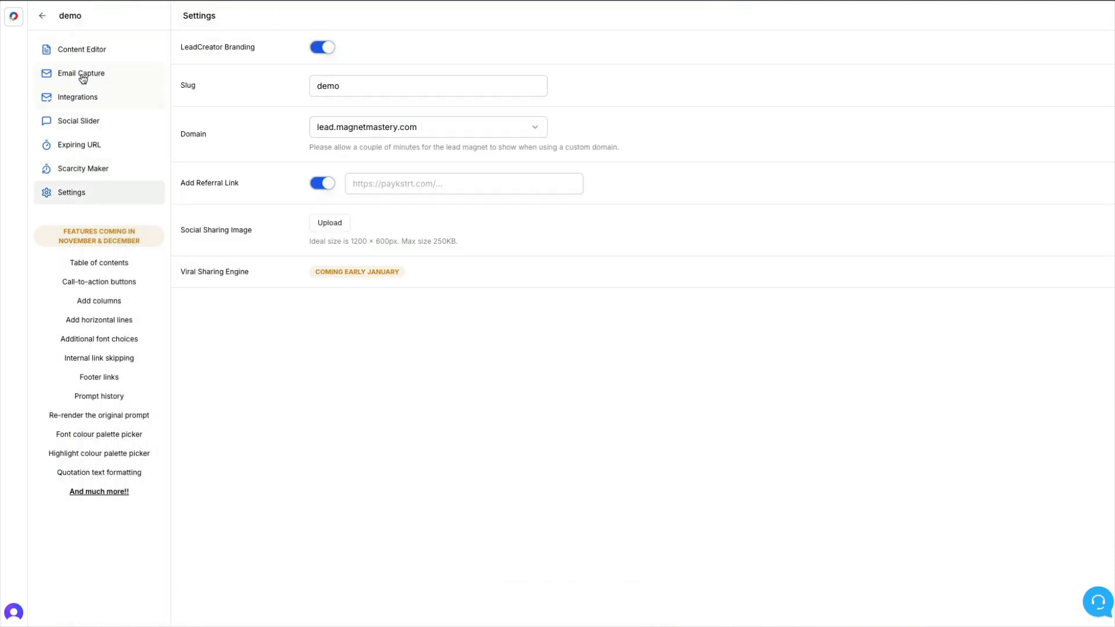
left_click(82, 77)
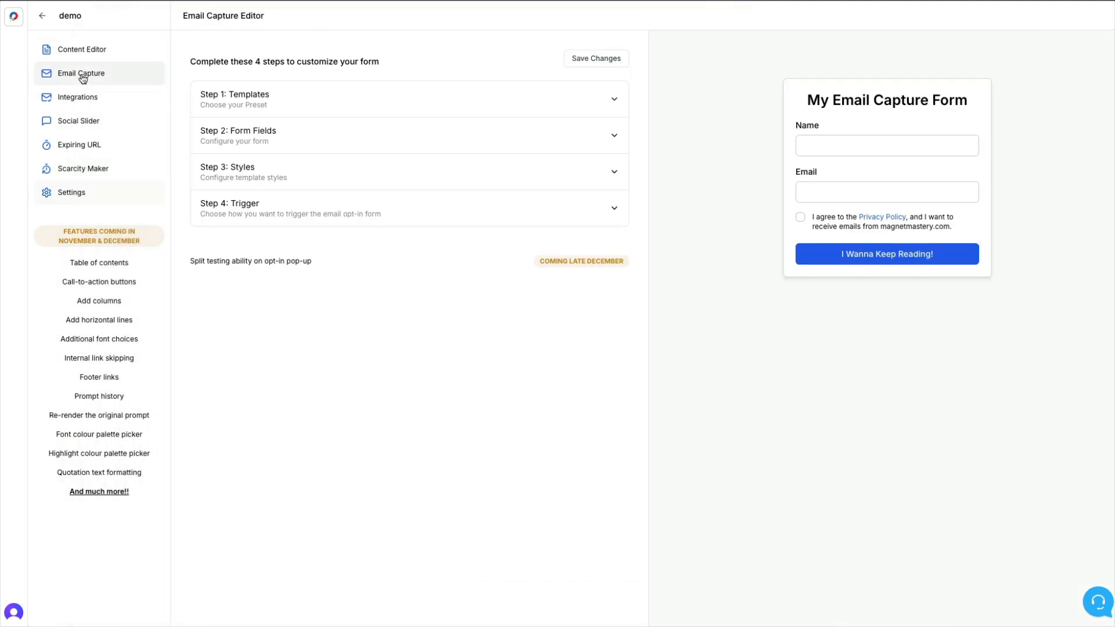
left_click(615, 102)
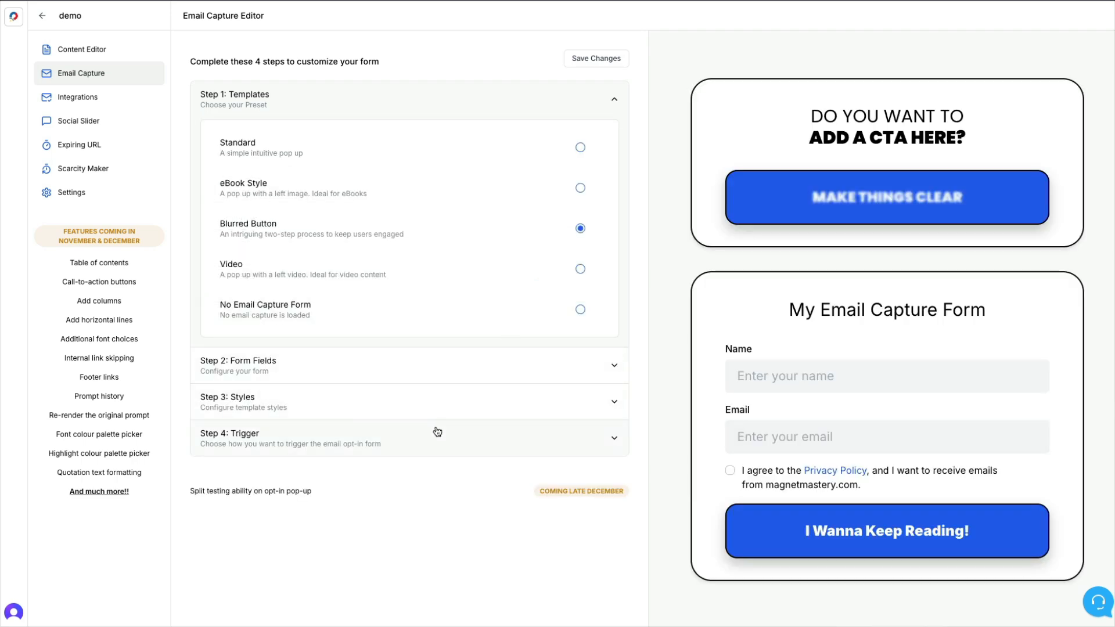
left_click(480, 452)
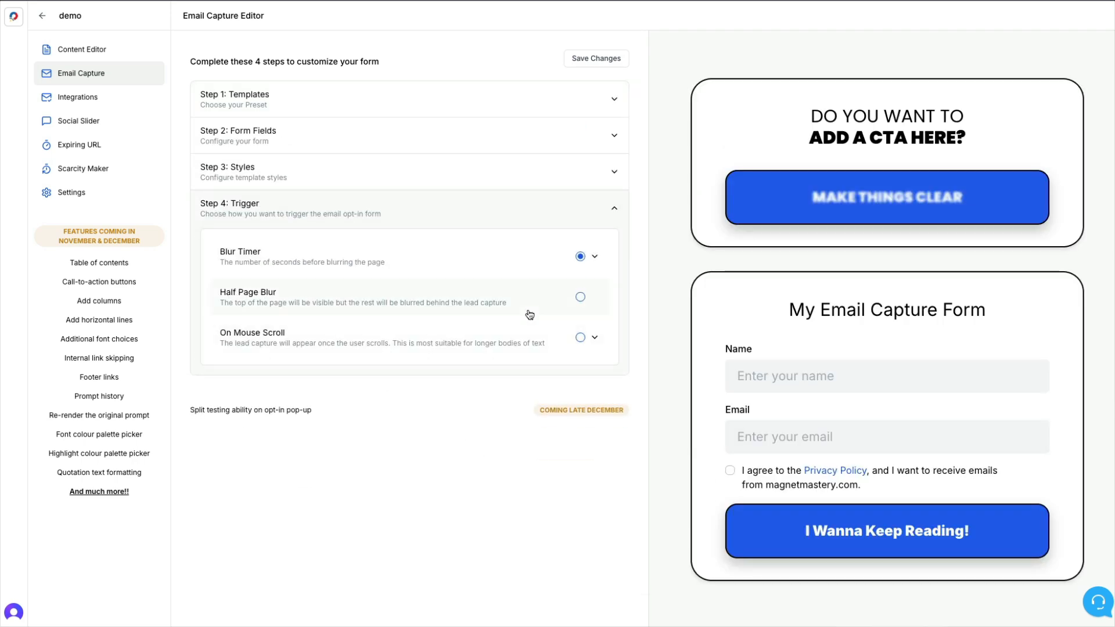
left_click(580, 299)
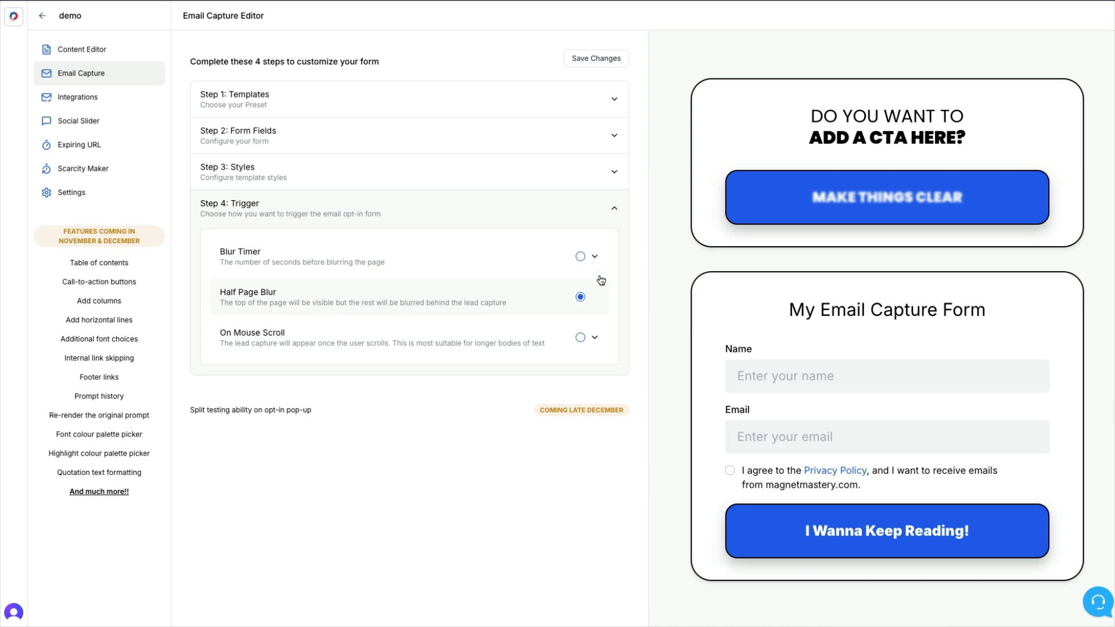
left_click(604, 65)
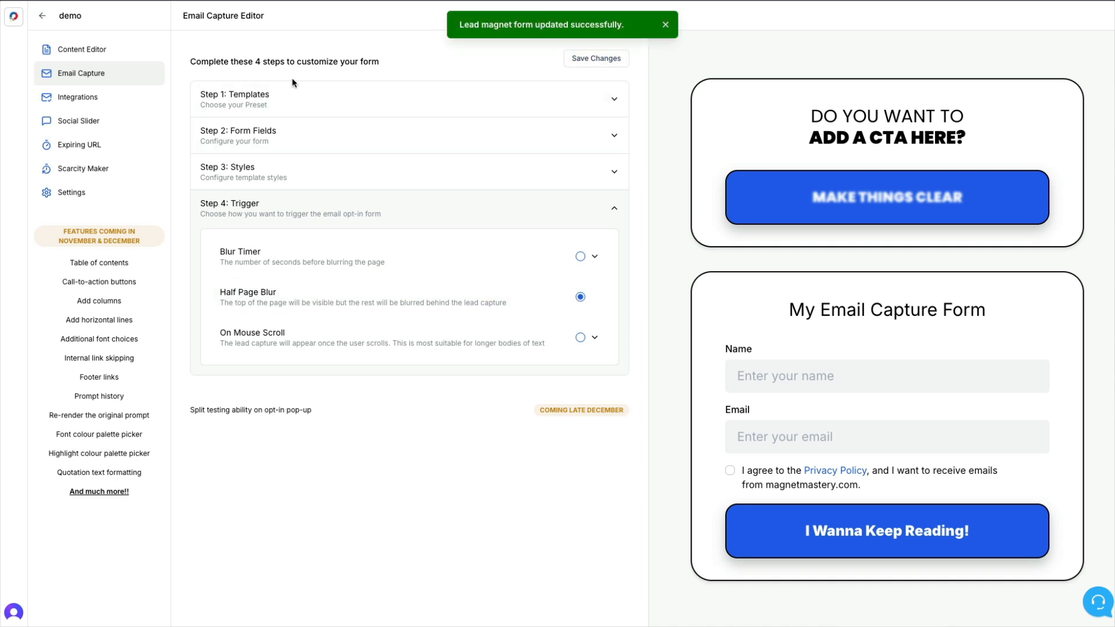
Step: Return to the lead magnet's content and update its published version
left_click(86, 52)
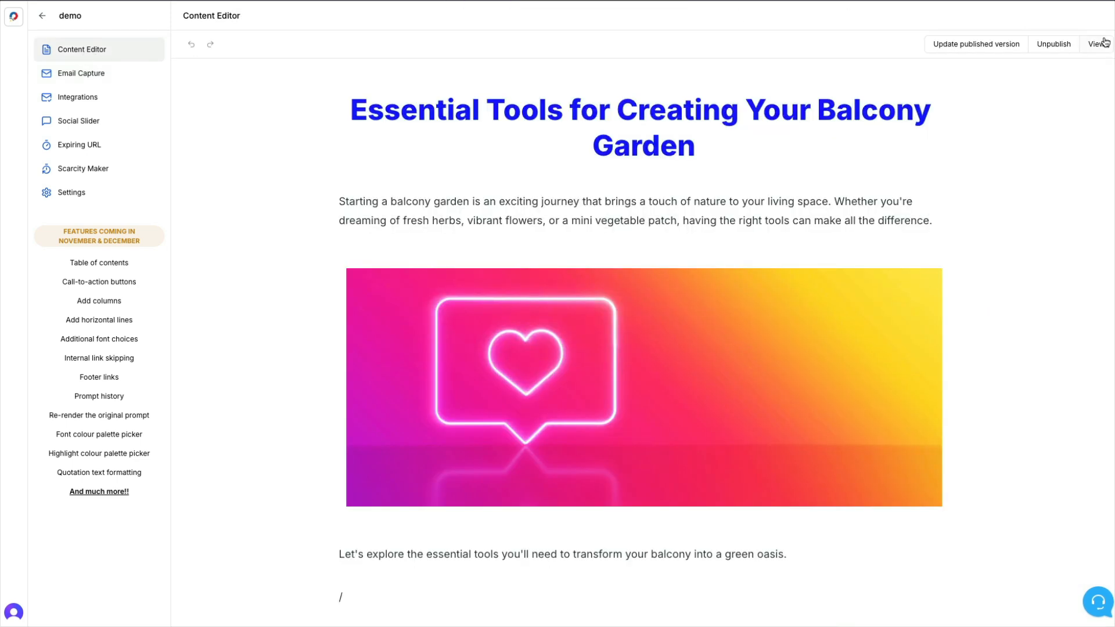
left_click(977, 46)
scroll(984, 458, "down", 1)
scroll(982, 456, "down", 4)
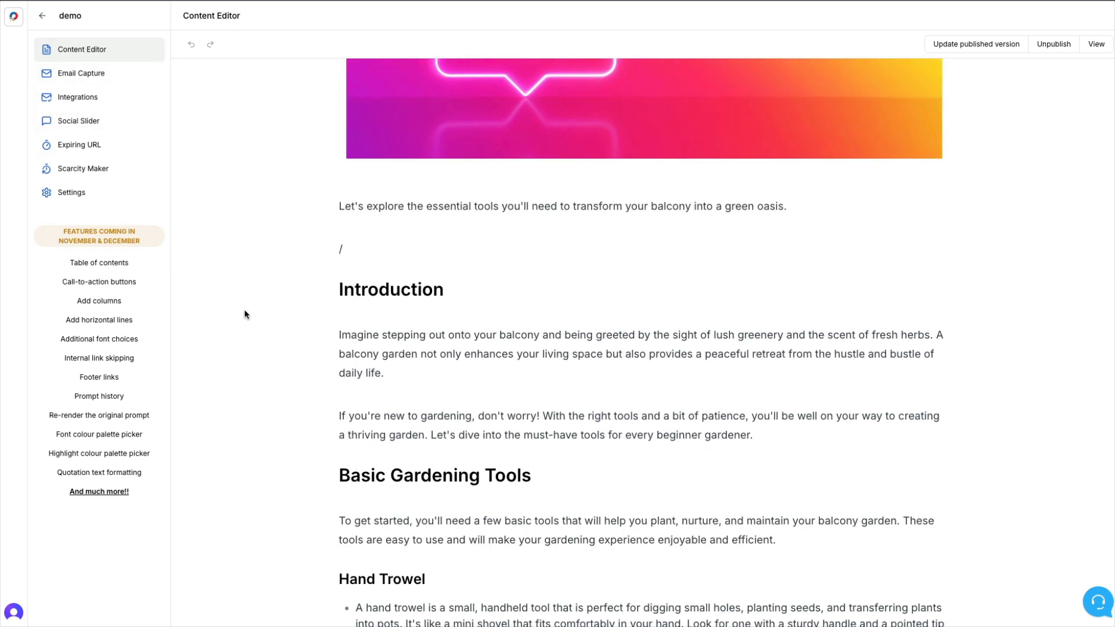
scroll(929, 264, "up", 5)
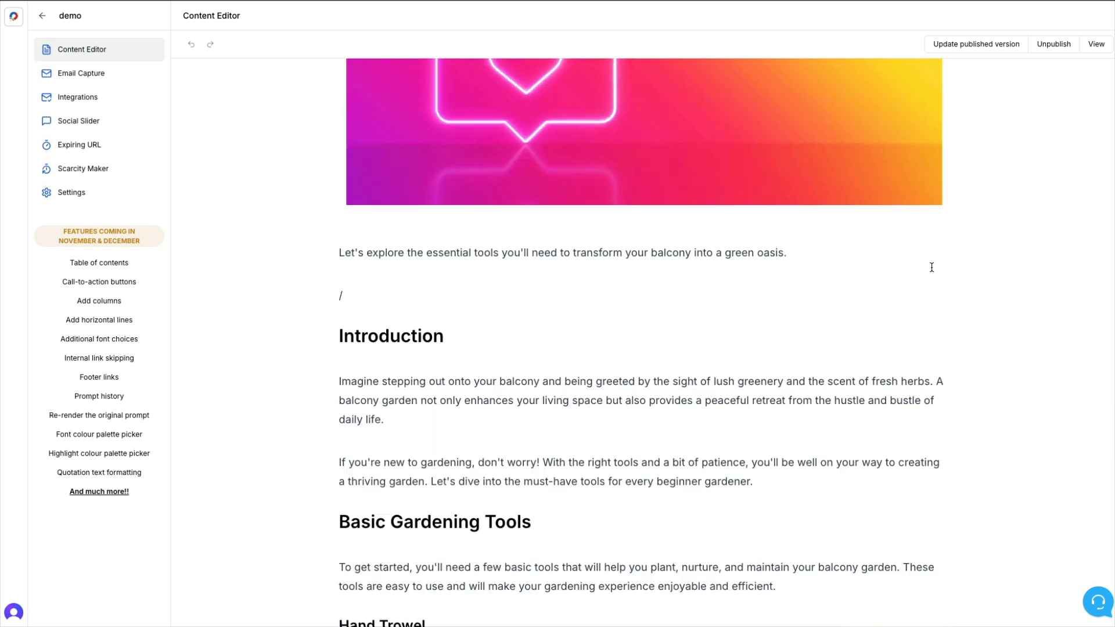
left_click(970, 45)
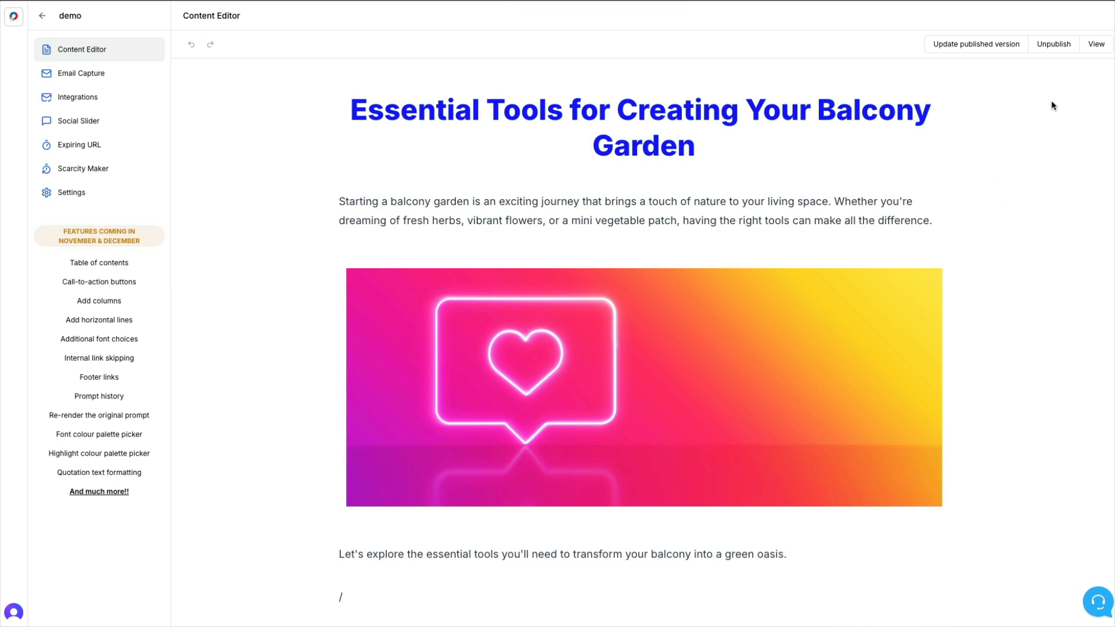
Step: View the published lead magnet and reveal the email capture form behind its blurred call-to-action
left_click(1097, 45)
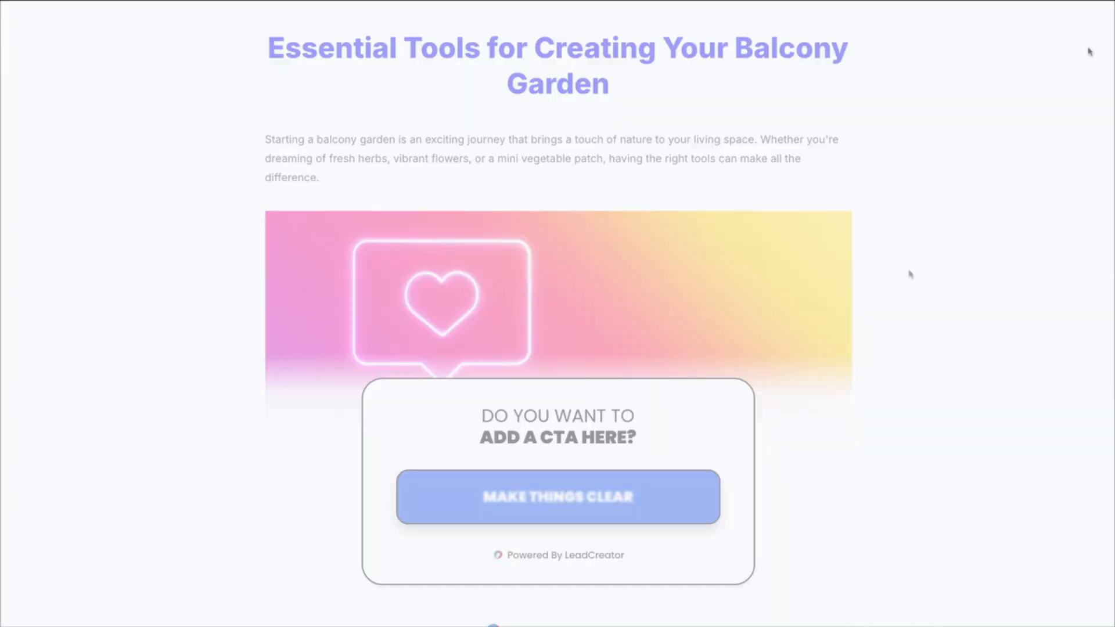
scroll(909, 274, "down", 1)
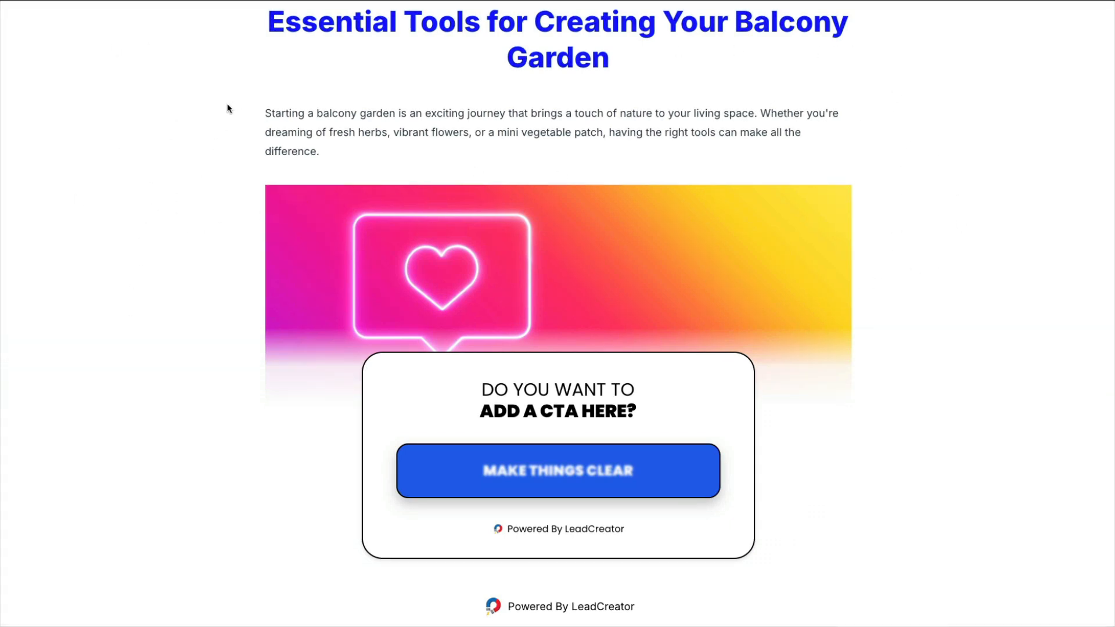
left_click(553, 469)
scroll(835, 475, "down", 2)
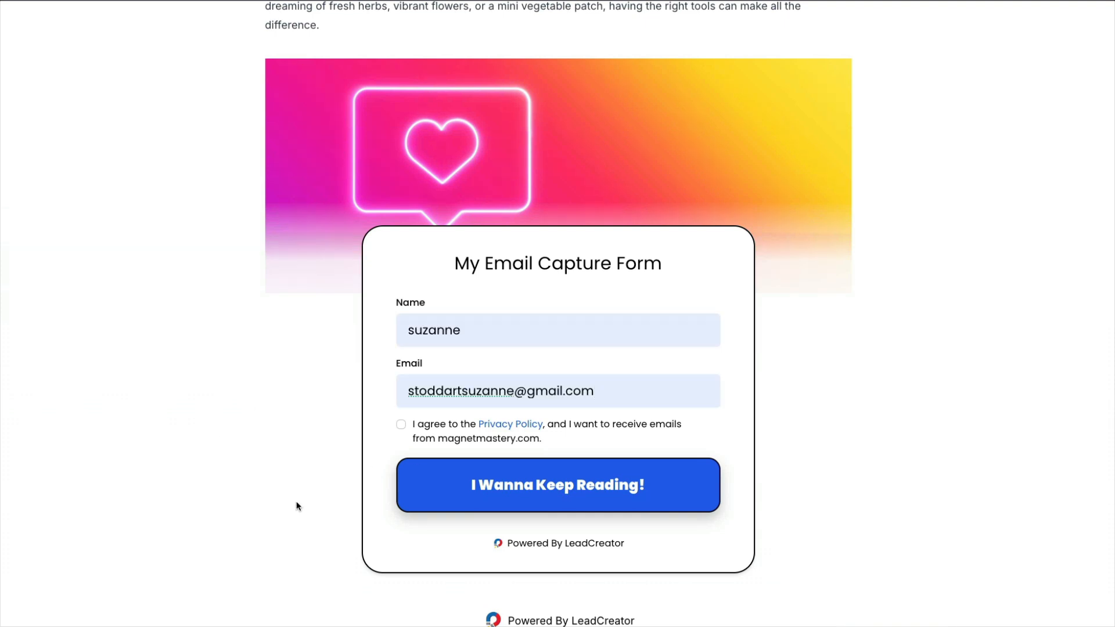
Step: Agree to the privacy policy, submit the opt-in form with the prefilled name and email, and look through the unlocked content
left_click(401, 424)
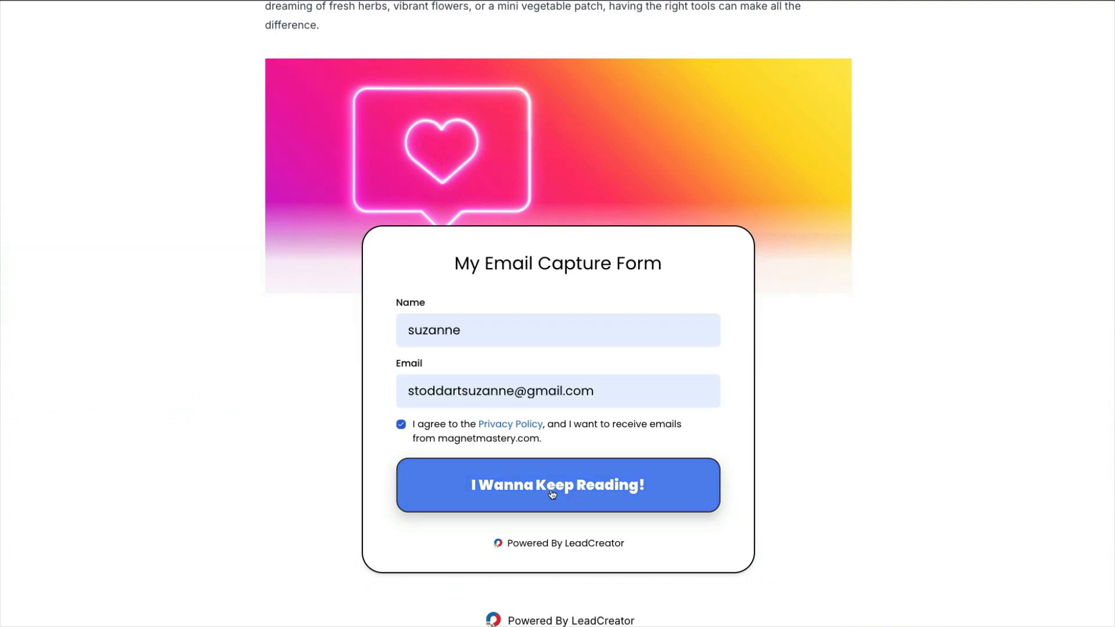
left_click(552, 495)
scroll(836, 498, "down", 10)
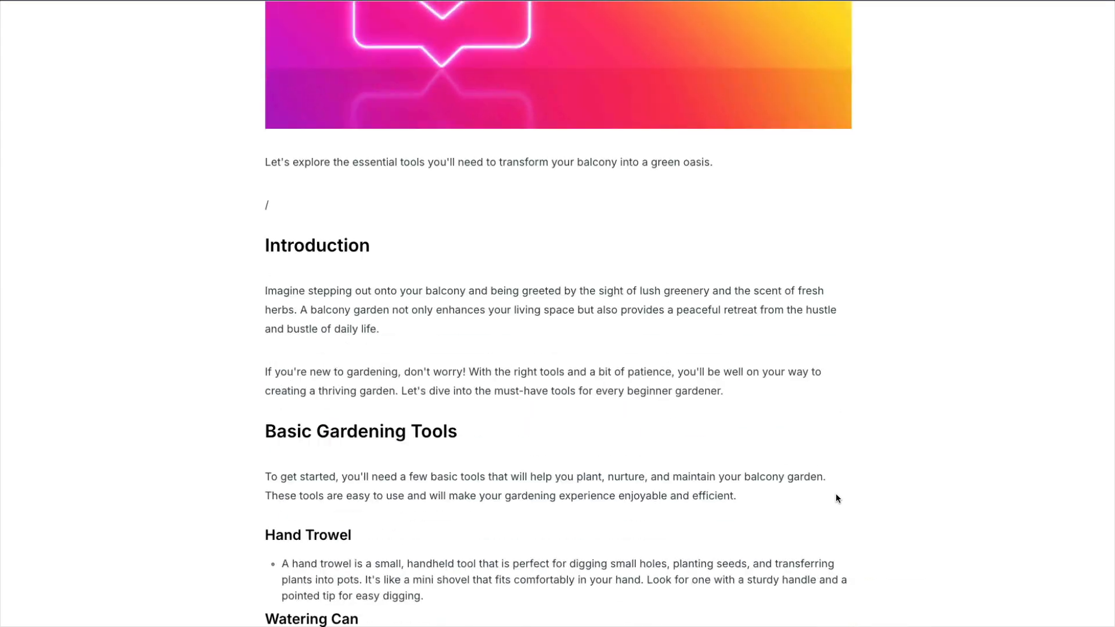
scroll(836, 498, "down", 13)
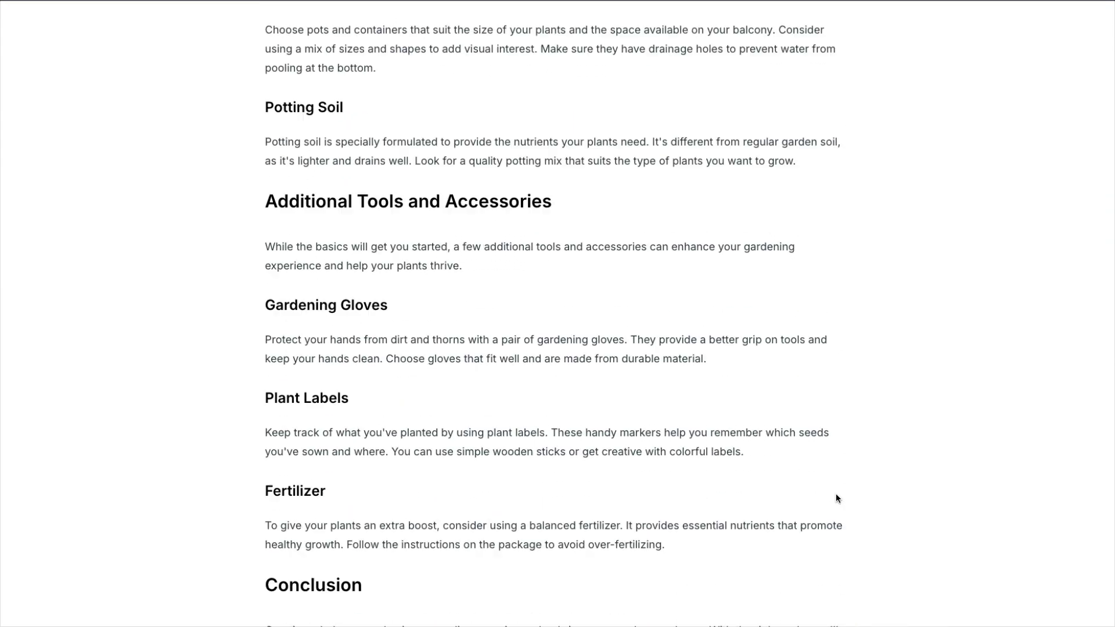
scroll(837, 499, "up", 5)
scroll(835, 498, "up", 18)
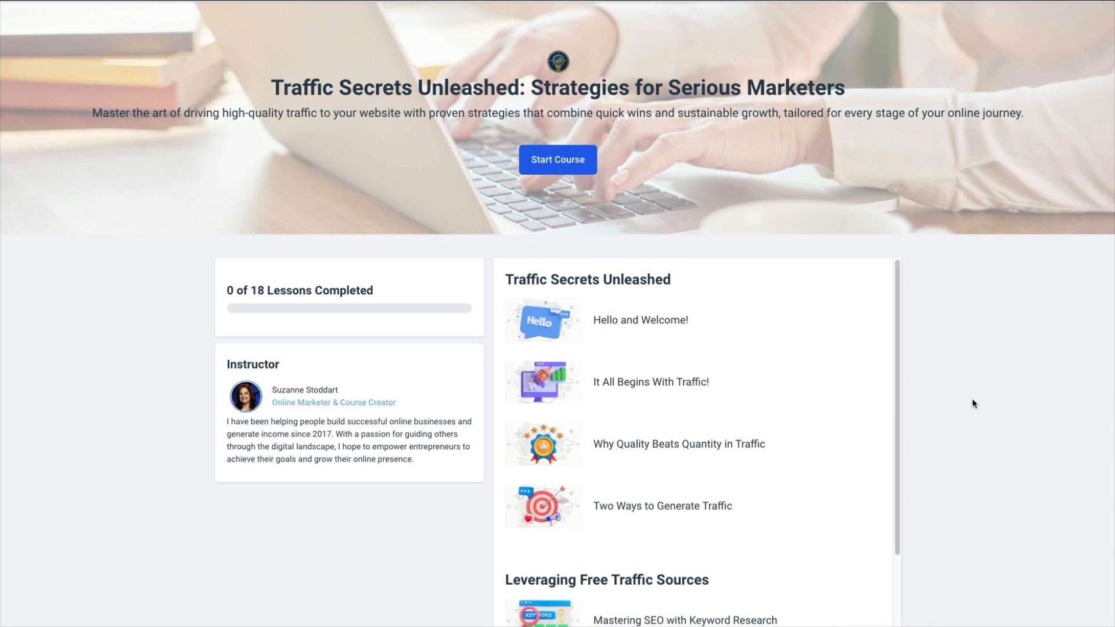
Step: Switch to the Traffic Secrets Unleashed course page and examine its lesson list
scroll(974, 403, "down", 1)
scroll(973, 403, "down", 1)
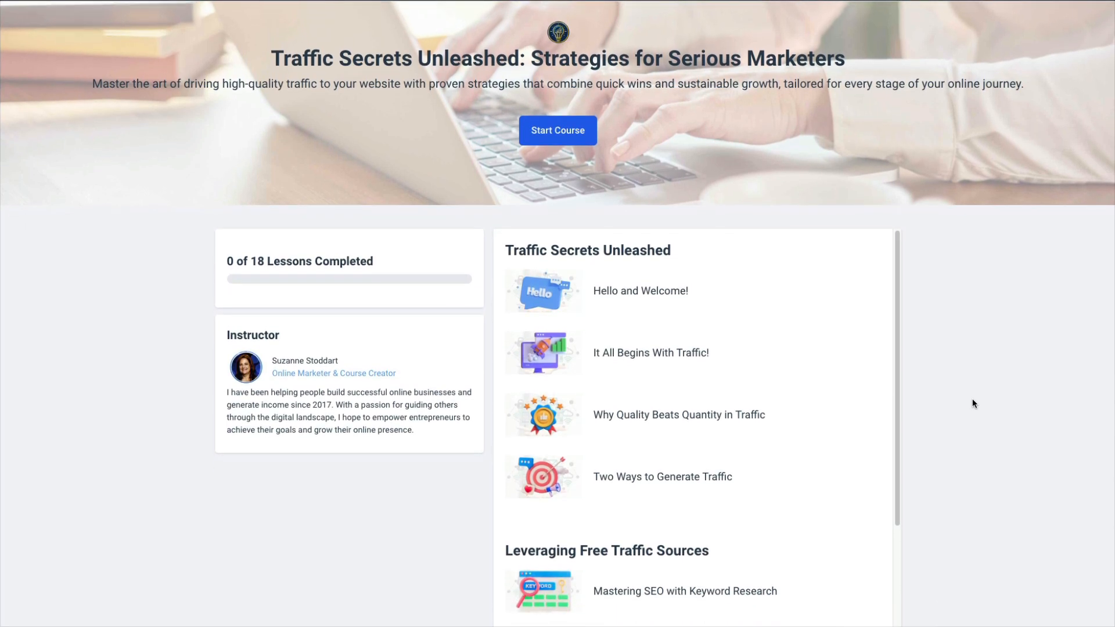
scroll(974, 403, "down", 2)
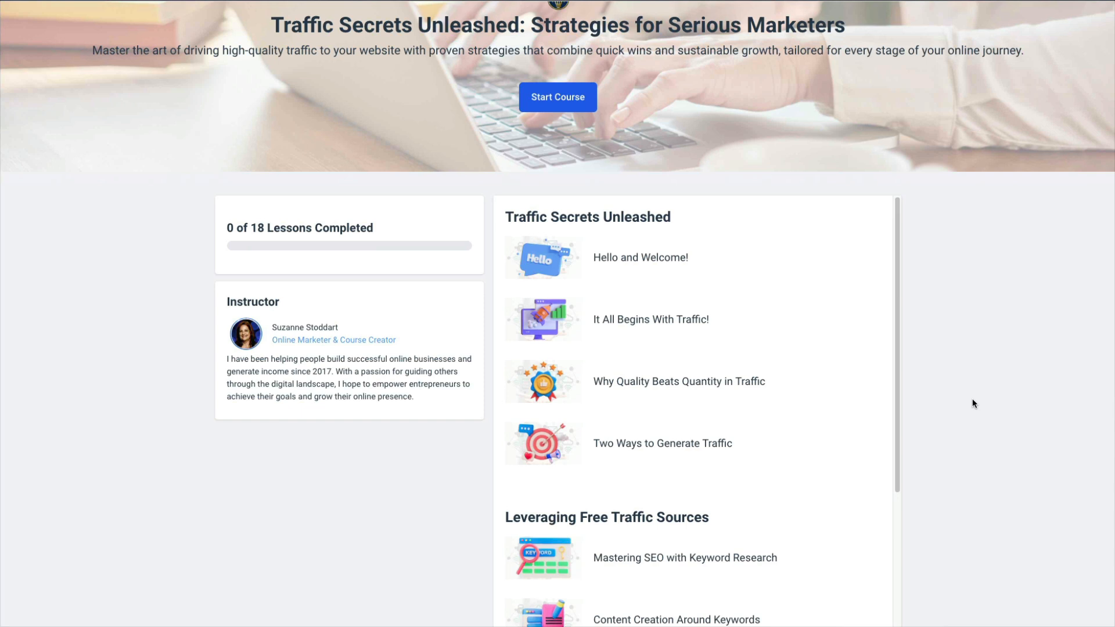
scroll(973, 403, "down", 1)
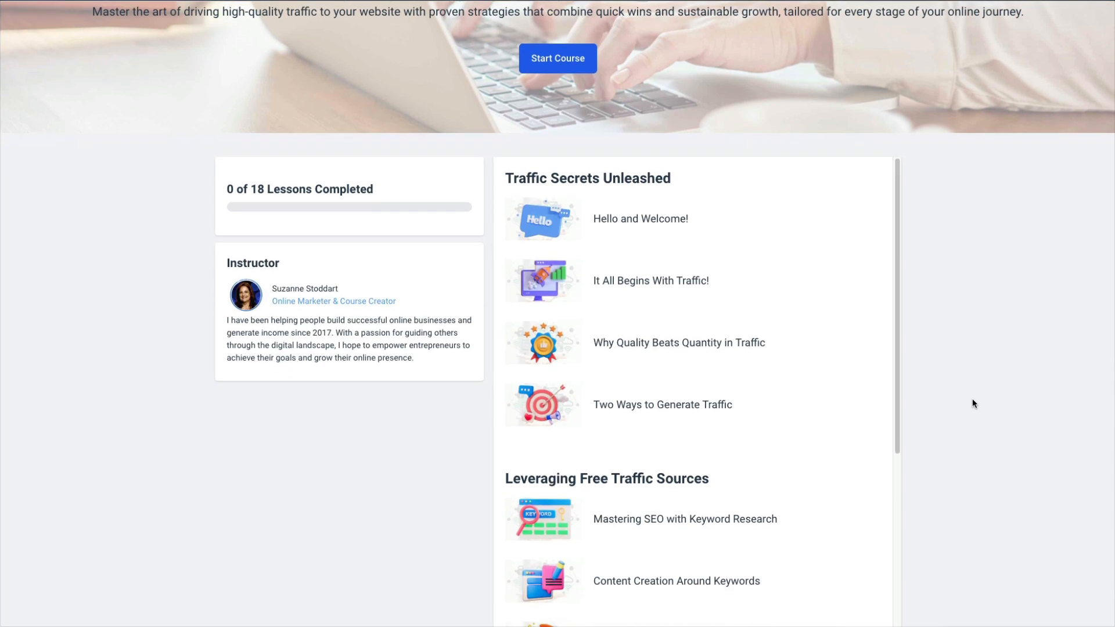
Step: Review the course's modules and lessons, from the introductory traffic lessons through the social media platforms, and return to the course header
scroll(973, 399, "down", 1)
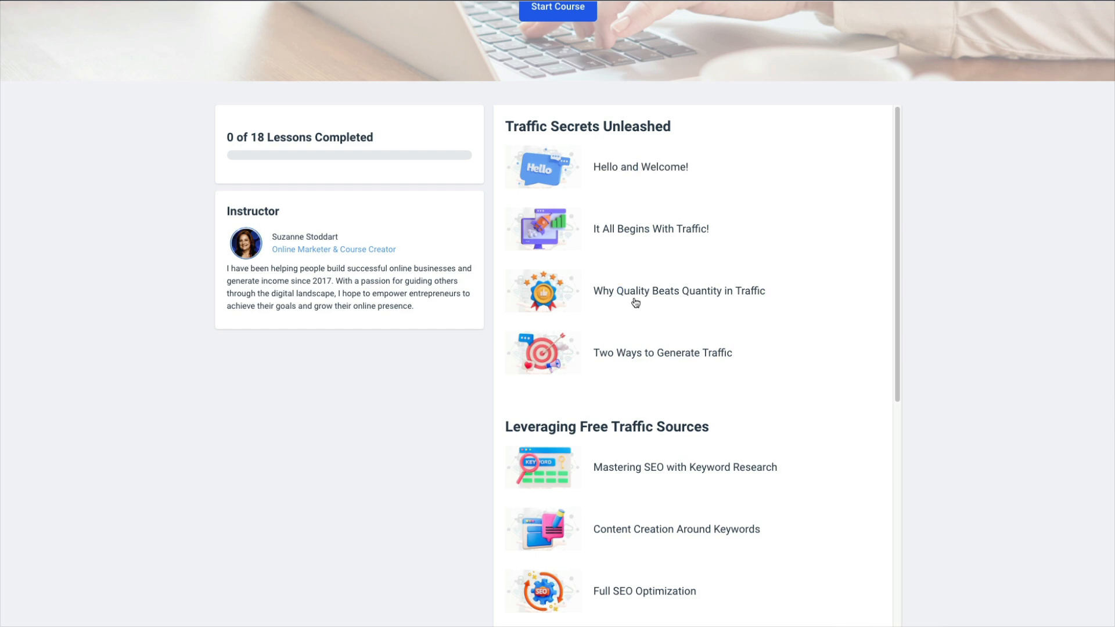
scroll(777, 318, "down", 2)
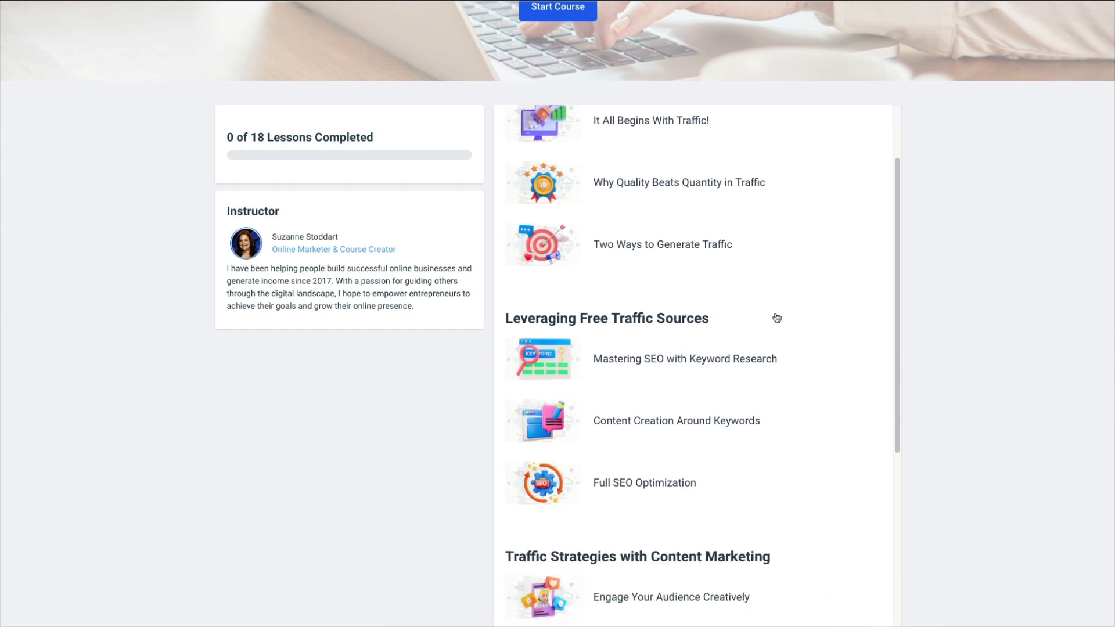
scroll(777, 317, "down", 2)
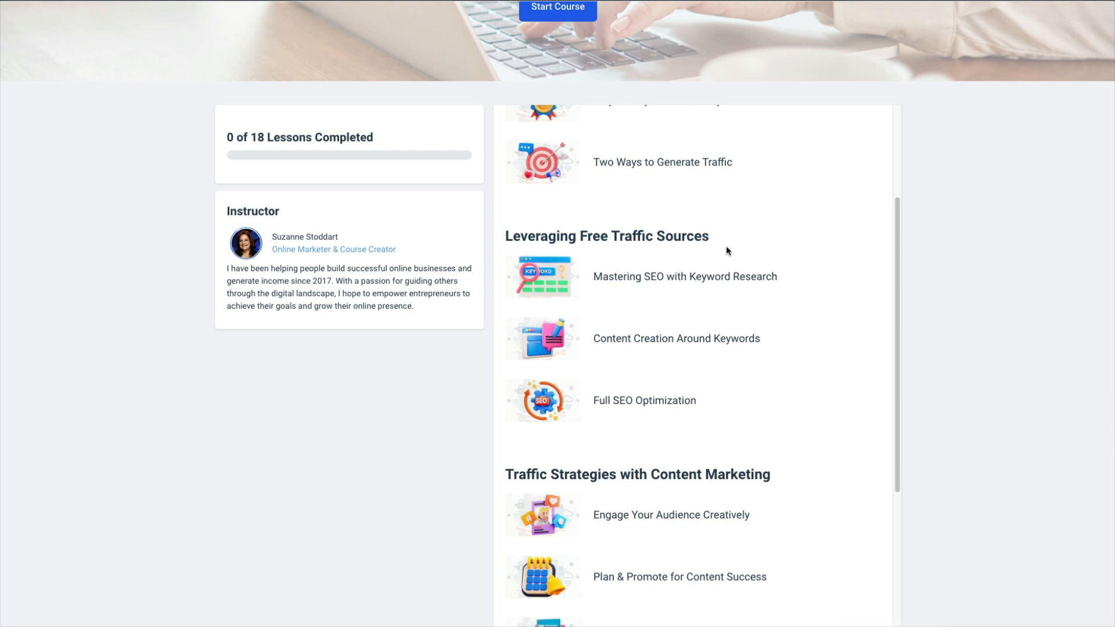
scroll(800, 346, "down", 1)
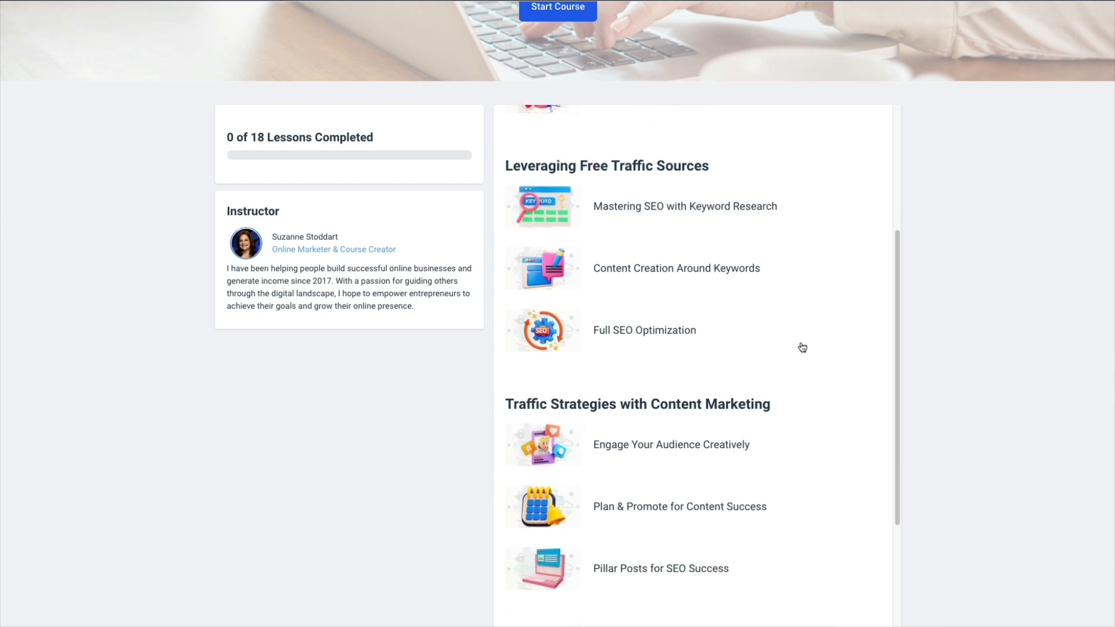
scroll(800, 346, "down", 2)
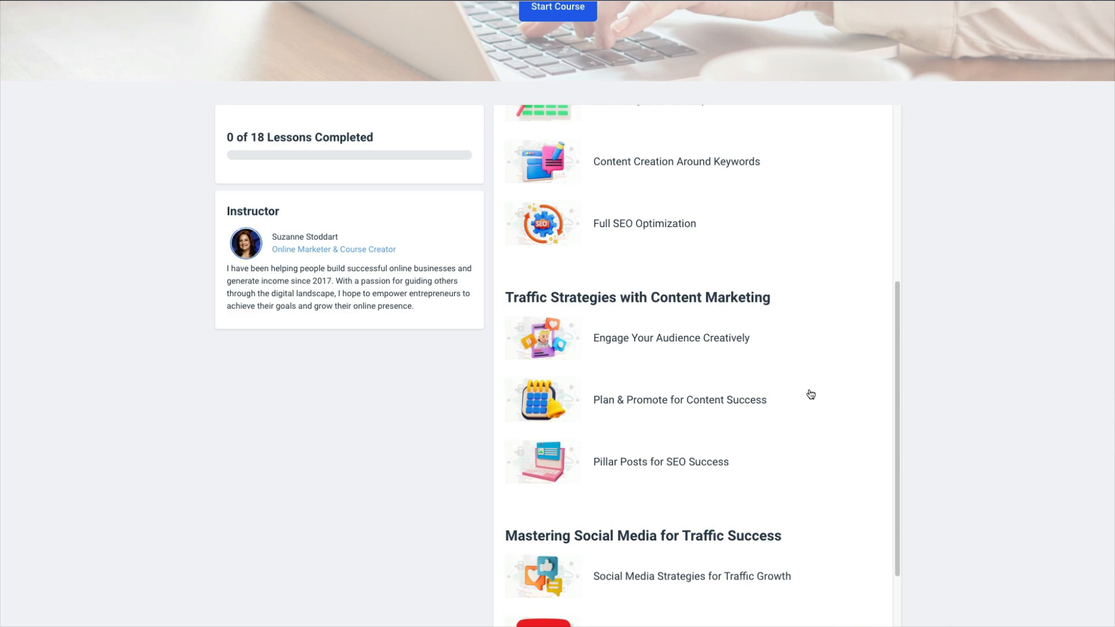
scroll(811, 395, "down", 5)
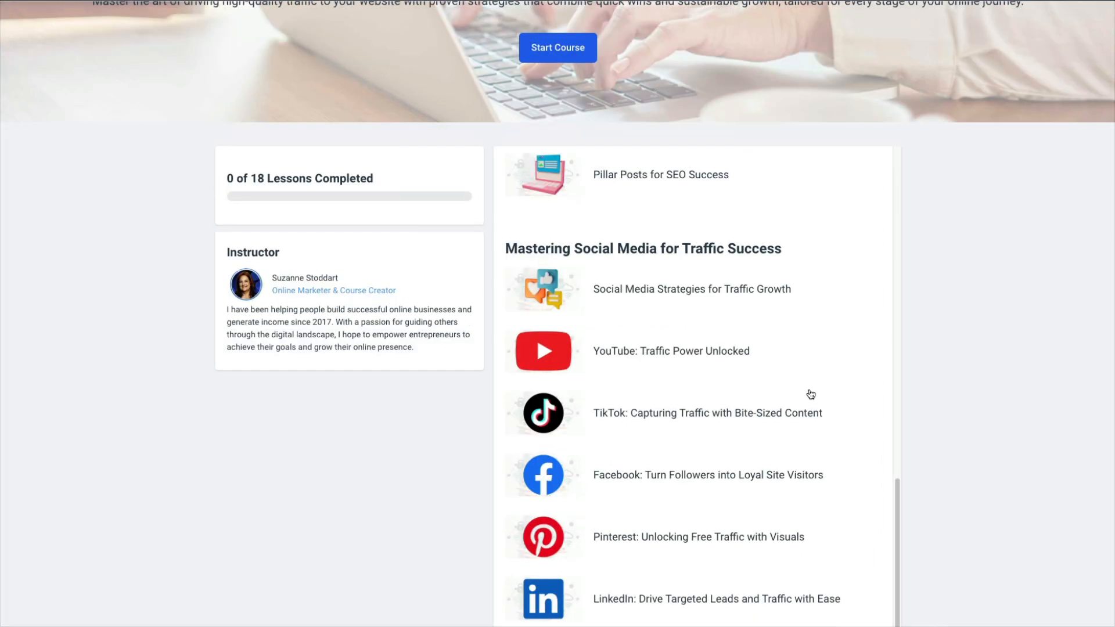
scroll(811, 394, "down", 2)
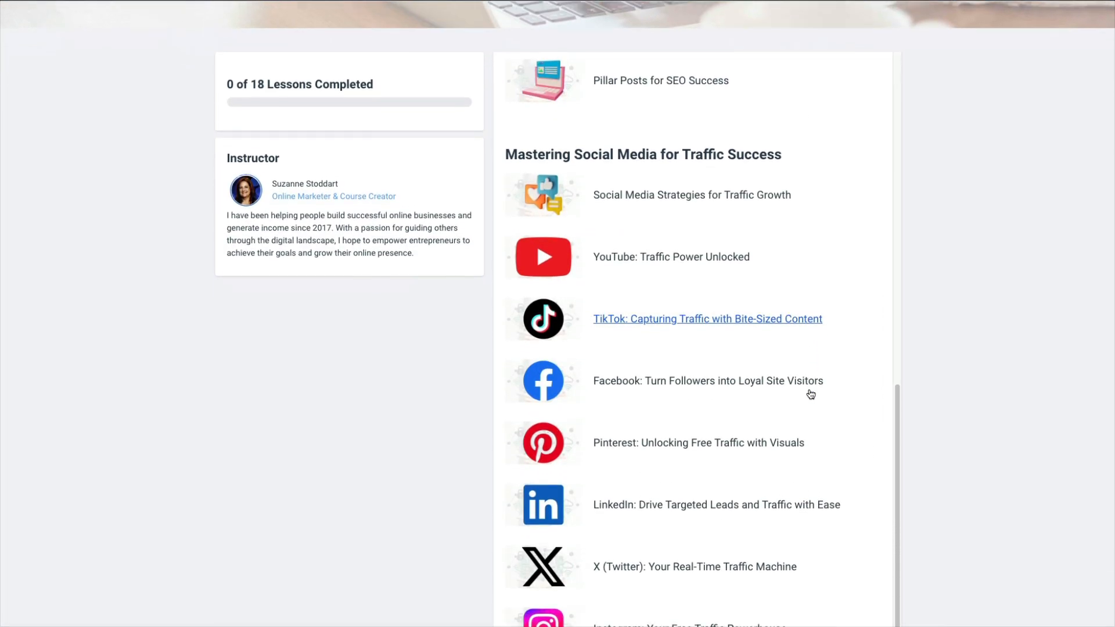
scroll(811, 394, "down", 1)
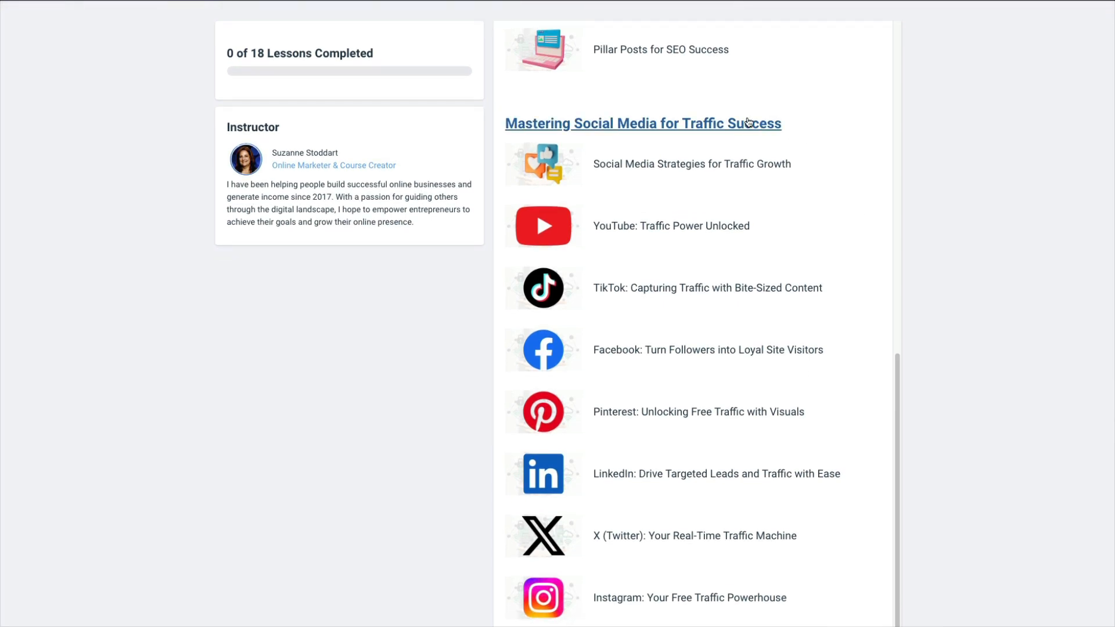
scroll(816, 308, "down", 1)
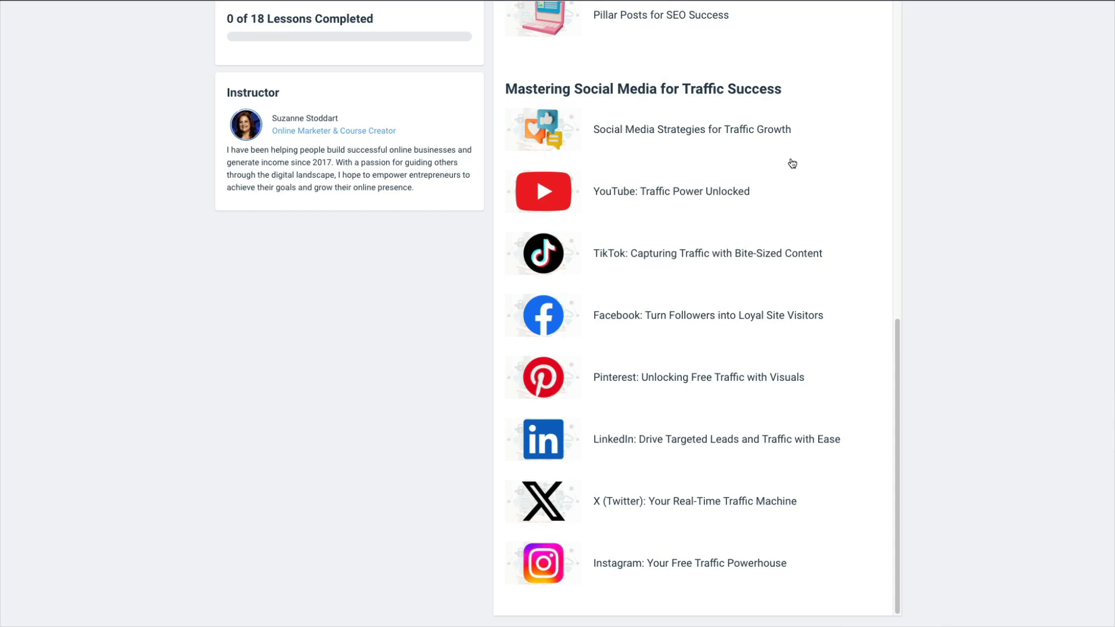
scroll(793, 163, "up", 1)
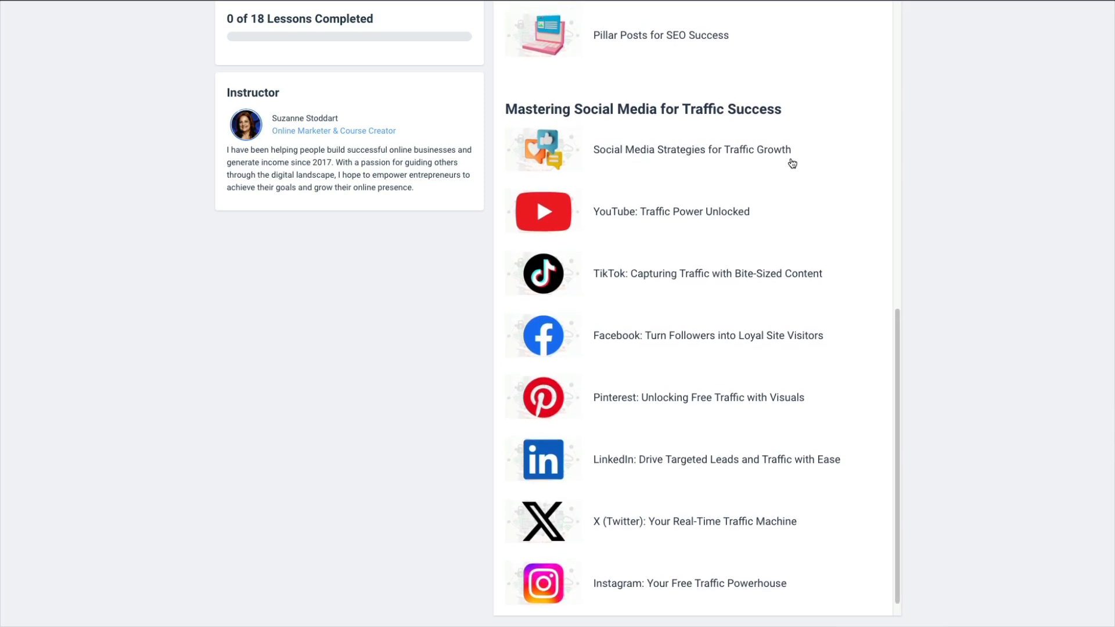
scroll(792, 163, "up", 1)
scroll(793, 163, "up", 2)
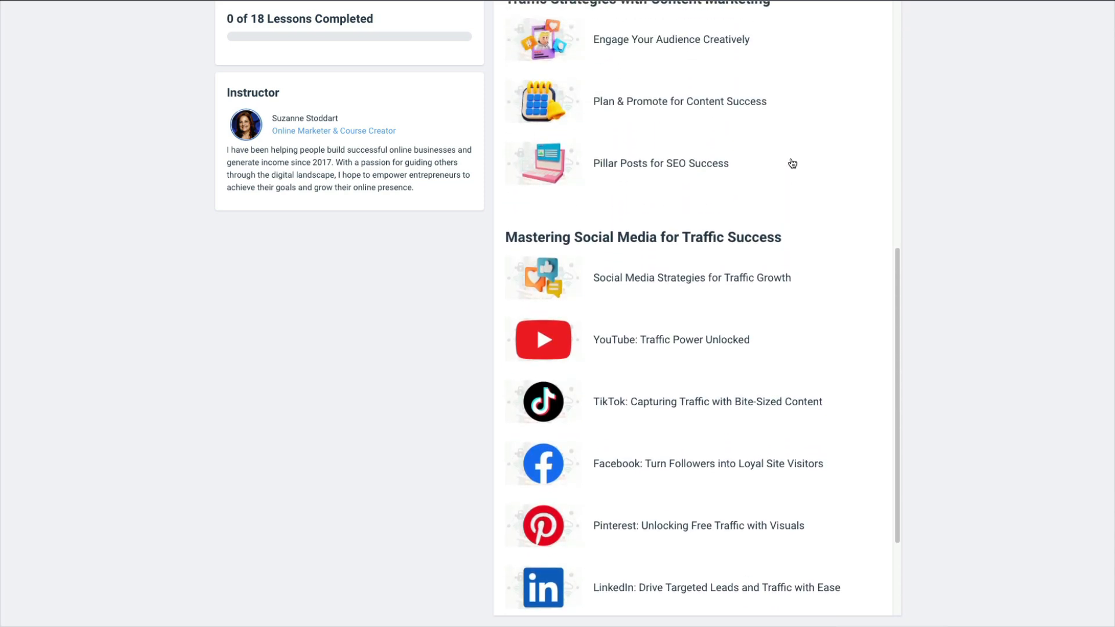
scroll(792, 164, "up", 1)
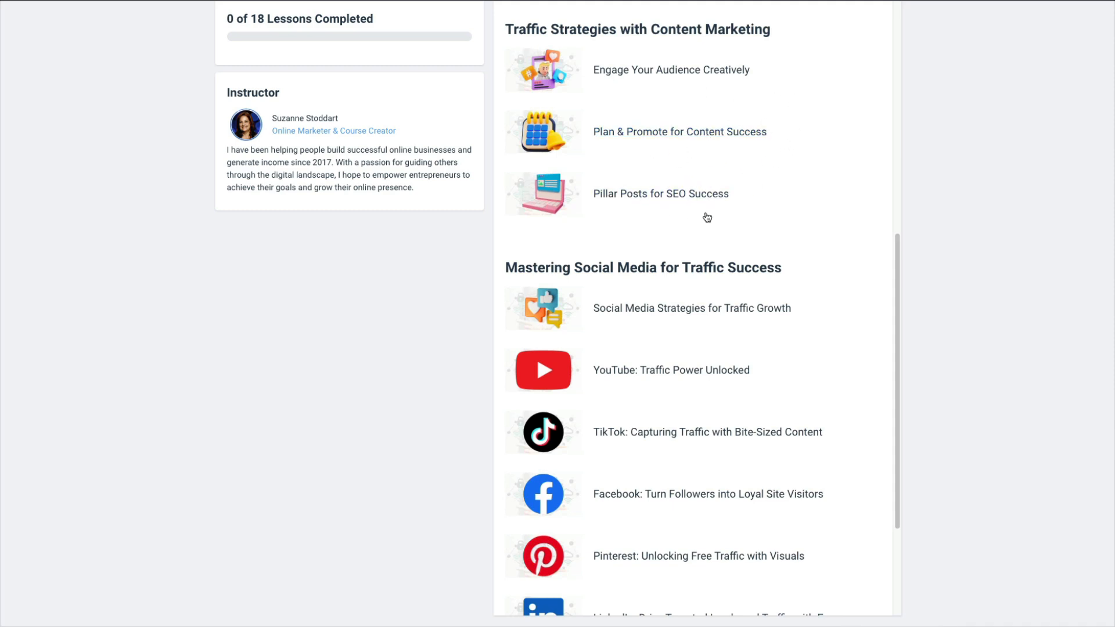
scroll(741, 137, "up", 9)
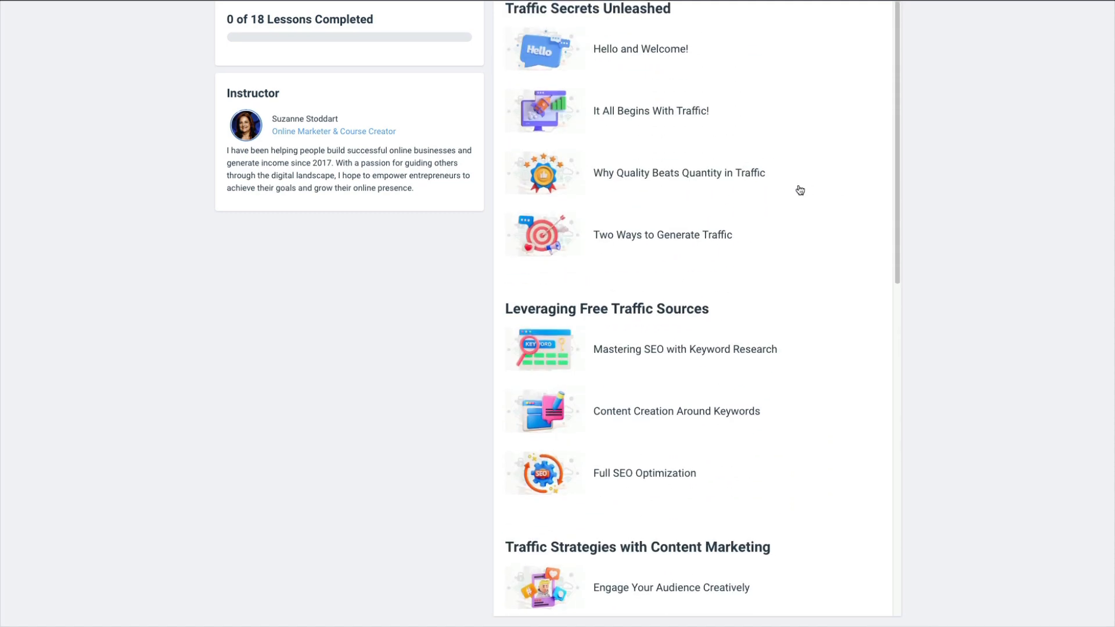
scroll(799, 187, "up", 4)
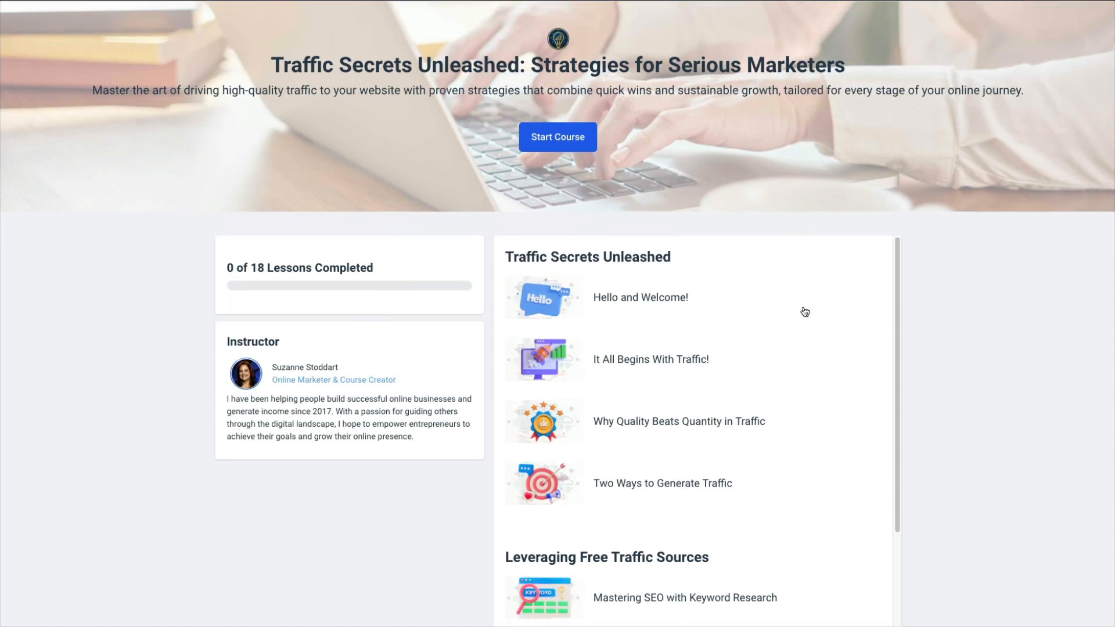